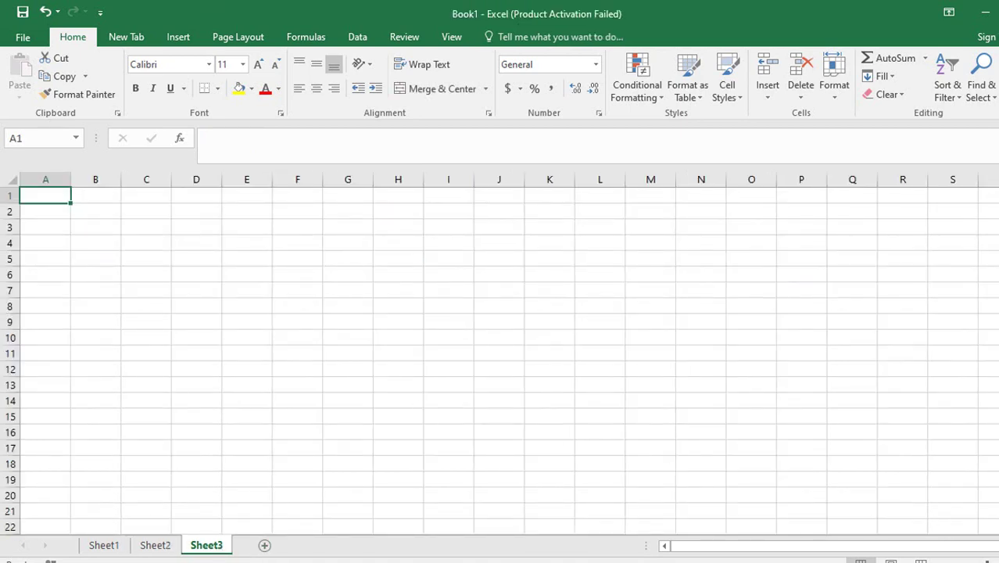
Enter the heading mop in A1, followed by cash and credit card below it.
scroll(670, 480, up, 5)
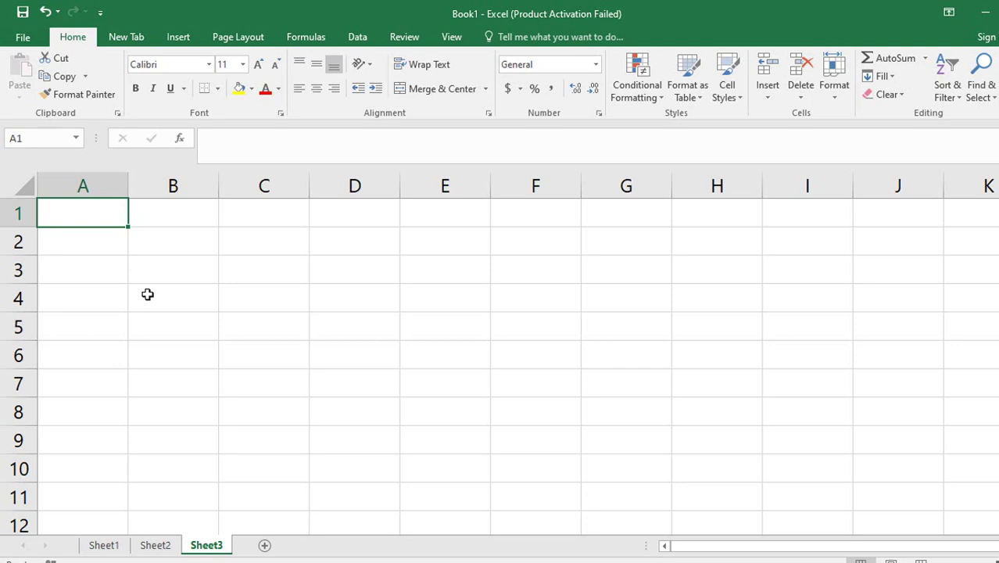
text(mop)
key(Return)
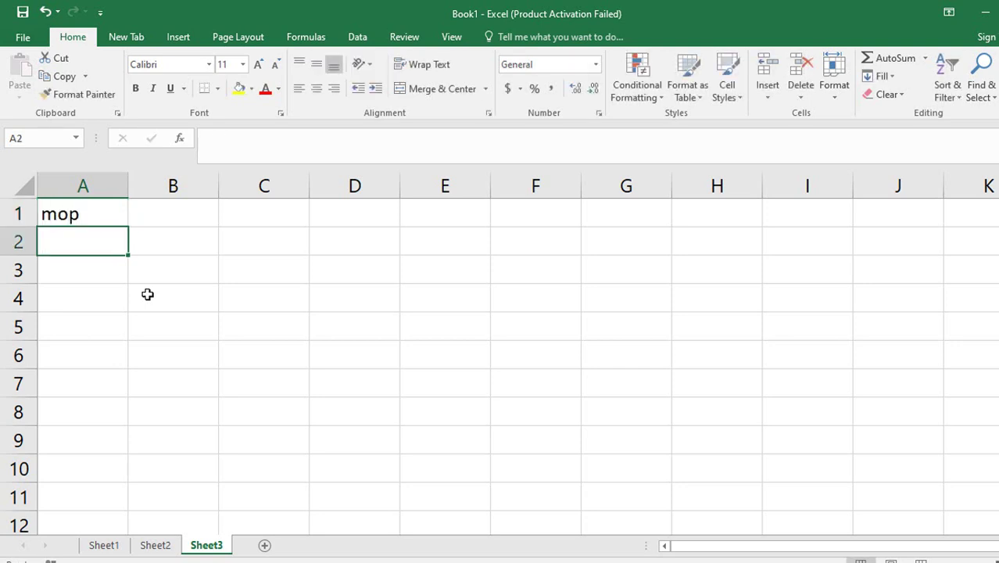
text(cash)
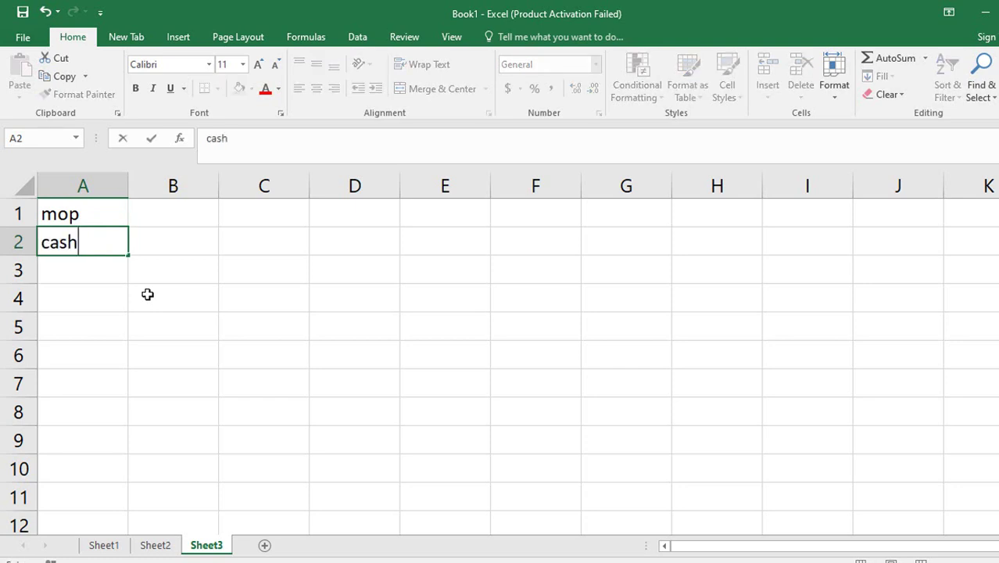
key(Return)
text(crdit)
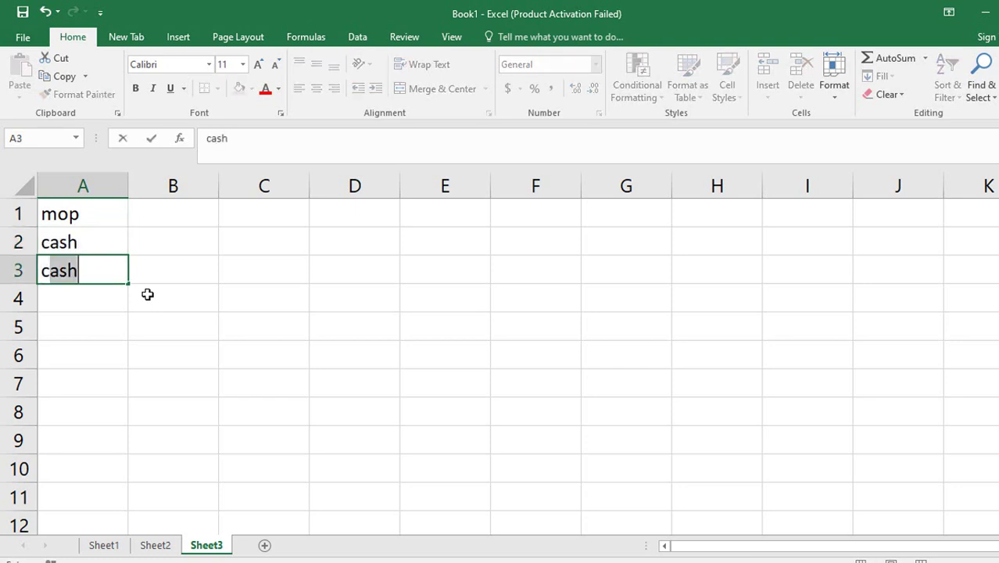
key(BackSpace)
key(BackSpace)
key(BackSpace)
text(ed)
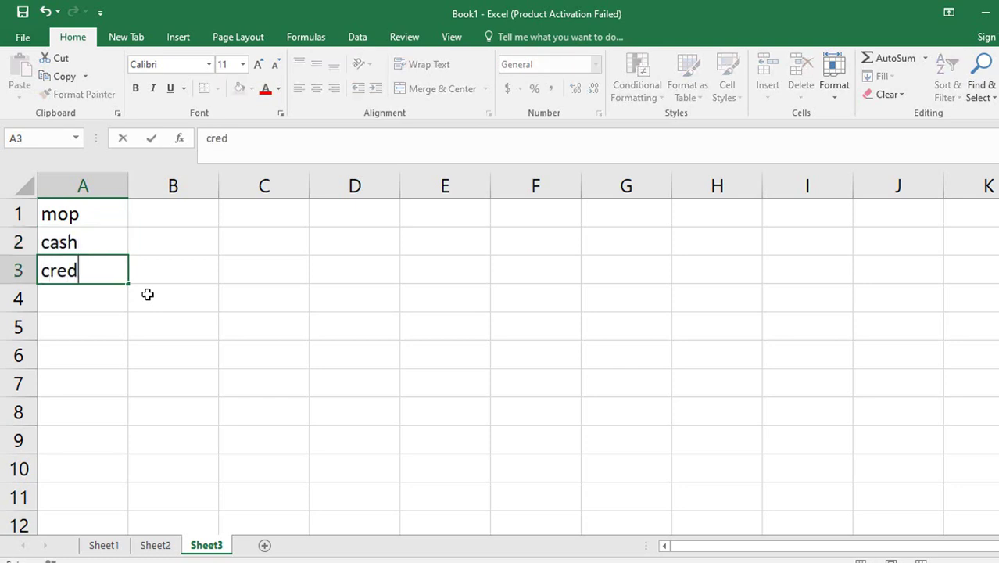
text(it card)
key(Return)
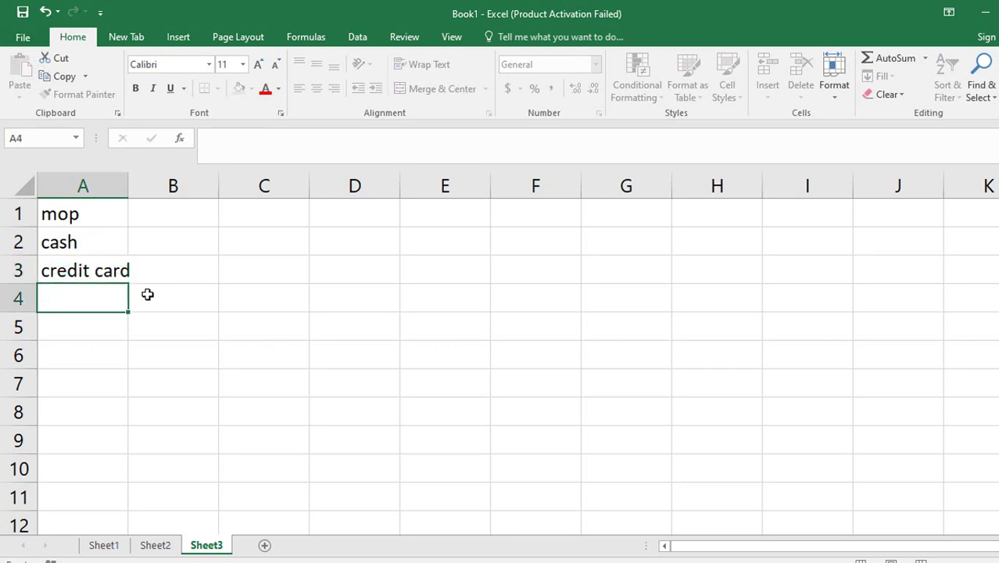
Add debit card and upi in A4 and A5 to finish the payment list.
text(dec)
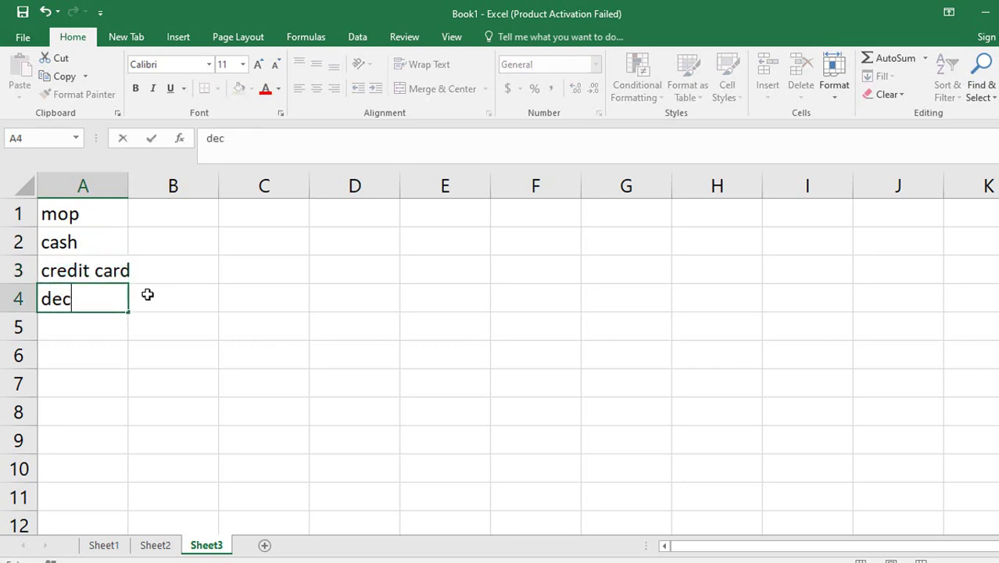
key(BackSpace)
text(v)
key(BackSpace)
text(bit card)
key(Return)
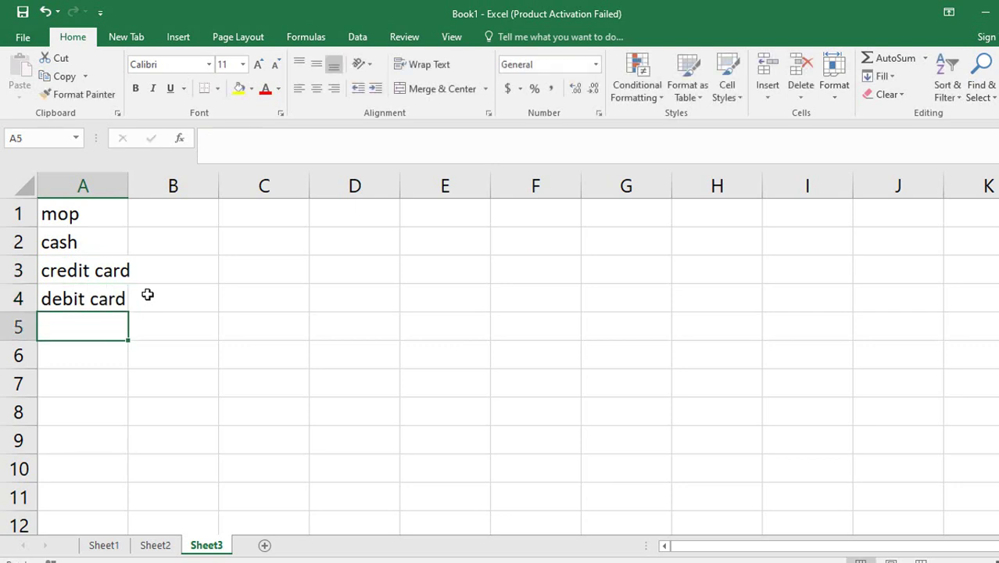
text(upi)
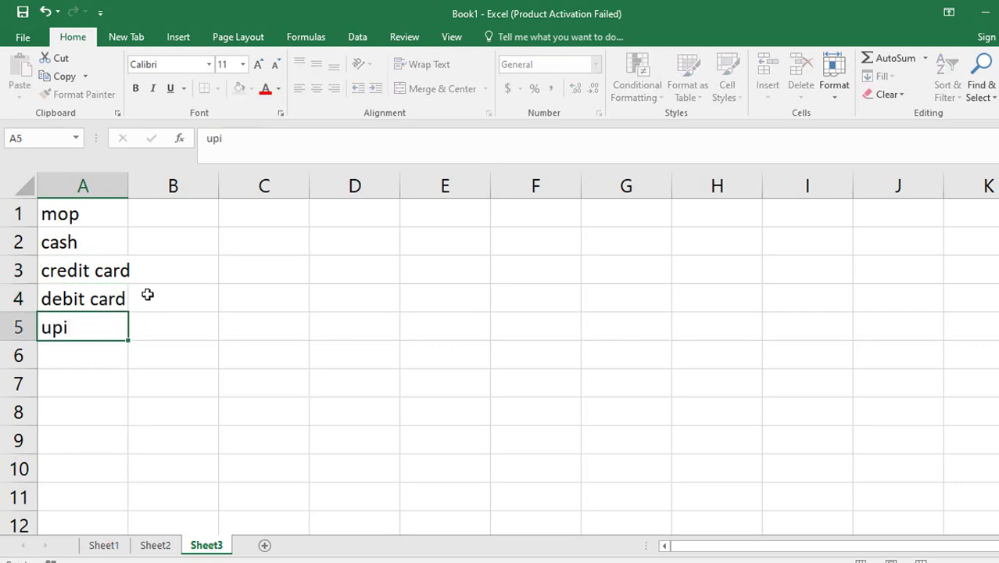
key(Return)
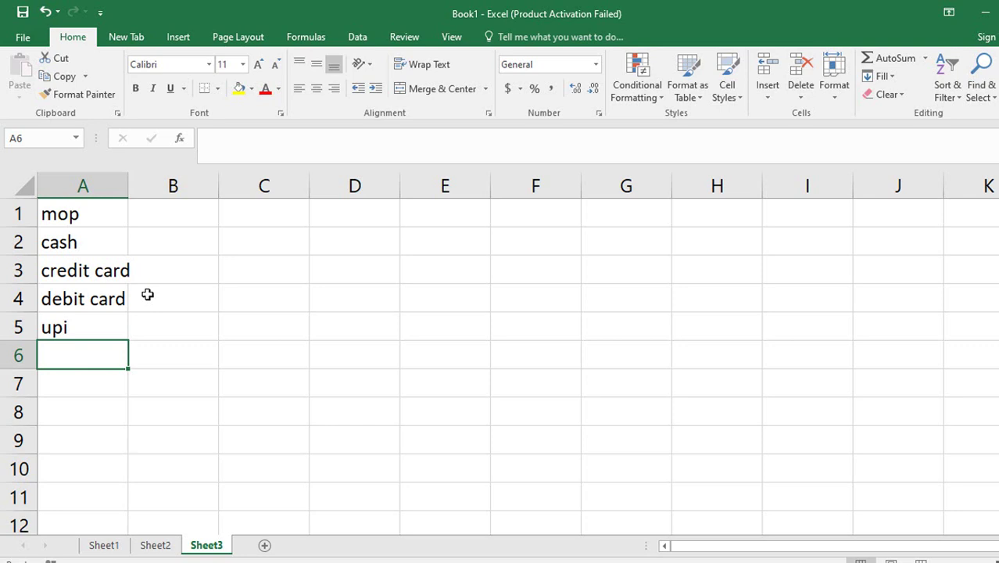
Type cheque in A6, then delete it so the list ends at upi.
text(chw)
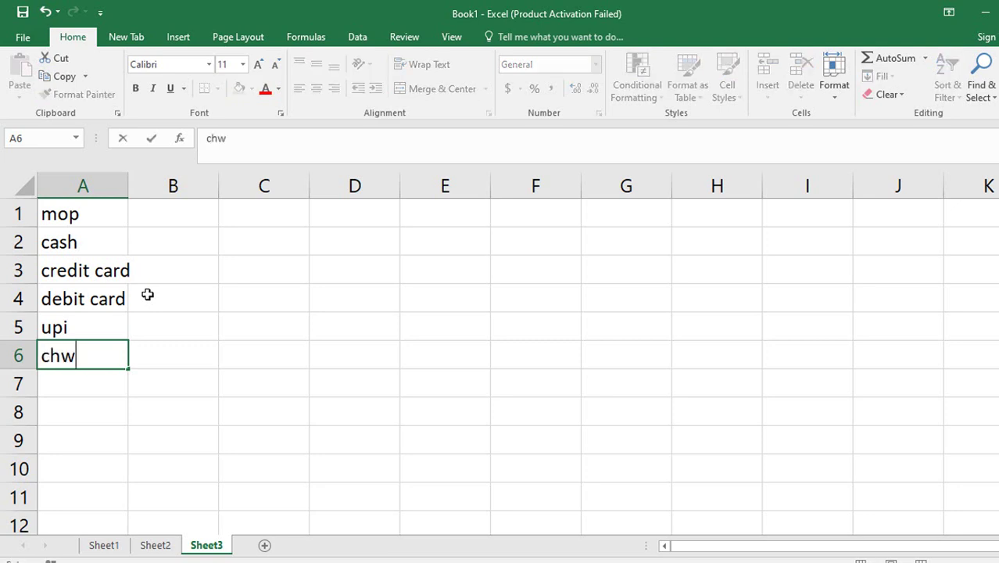
key(BackSpace)
text(eque)
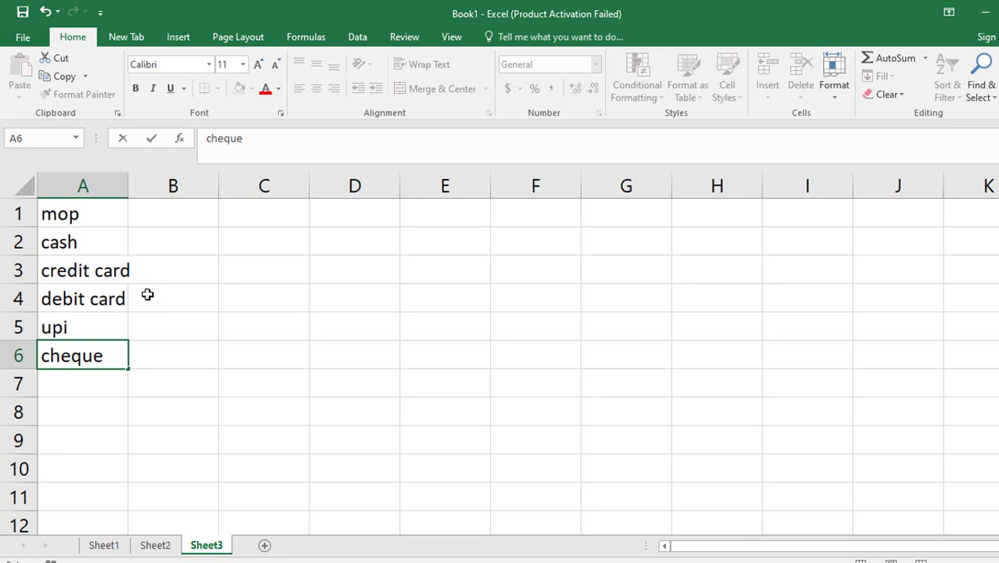
key(BackSpace)
key(BackSpace)
key(BackSpace)
key(BackSpace)
key(BackSpace)
key(BackSpace)
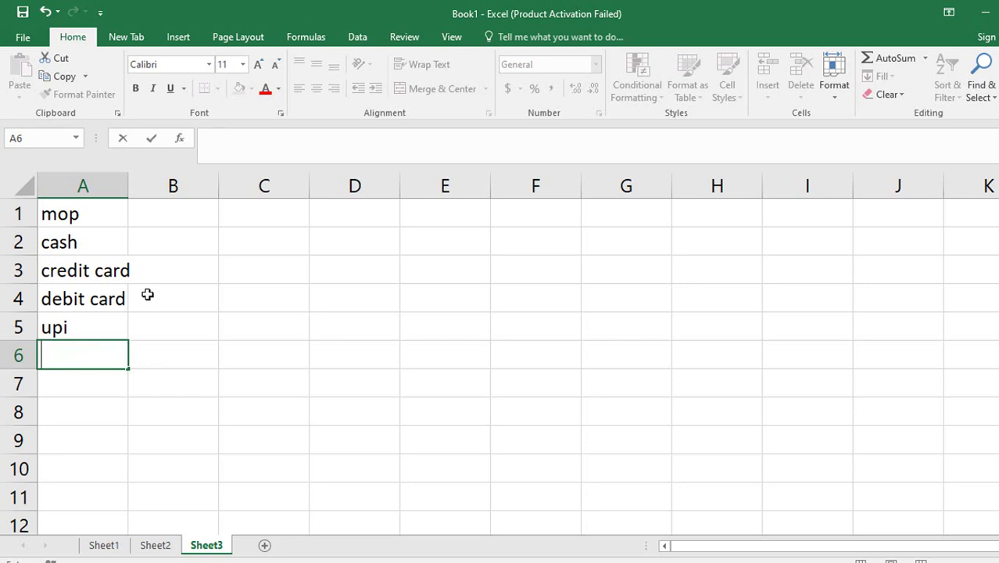
key(Return)
key(Up)
key(Up)
key(Up)
key(Up)
key(Up)
key(Up)
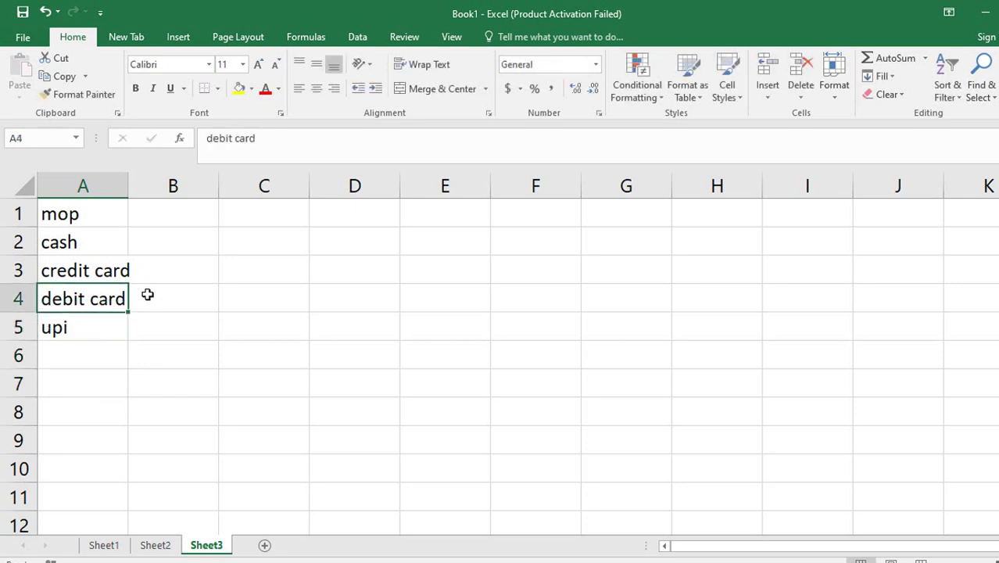
key(Down)
key(Down)
key(Up)
key(Up)
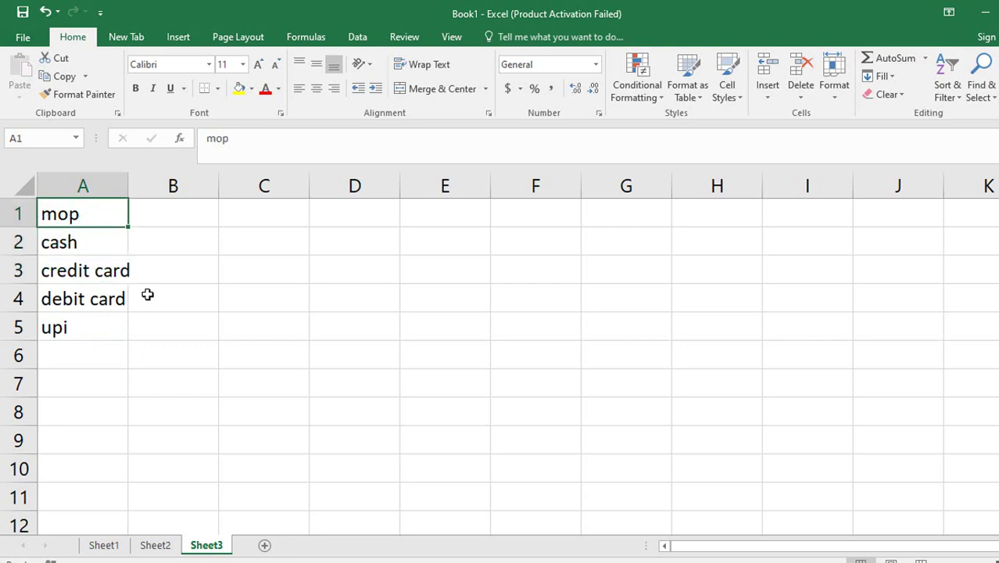
Widen column A so the credit card entry fits.
drag(128, 185, 140, 185)
key(Down)
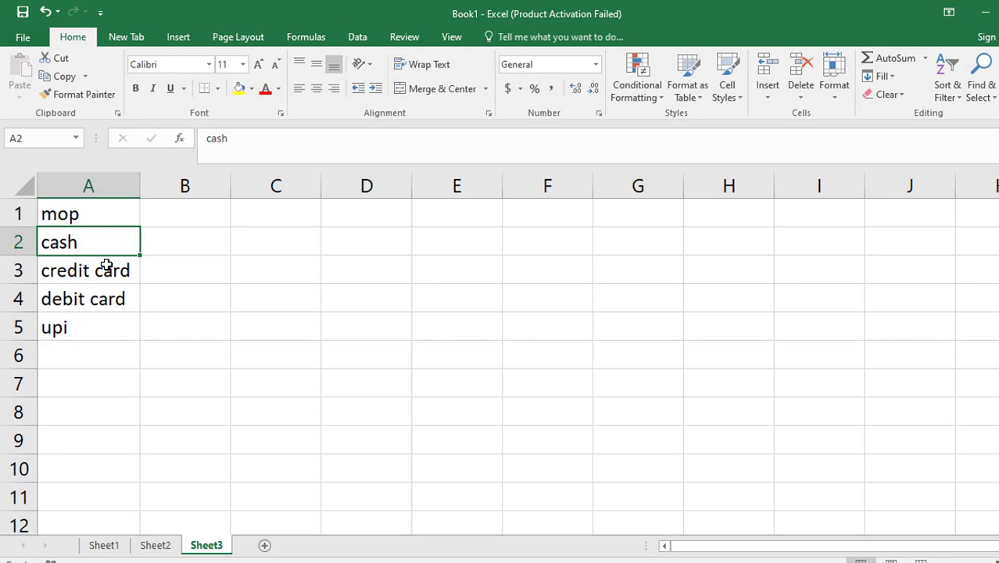
key(Up)
key(Down)
key(Right)
key(Right)
key(Up)
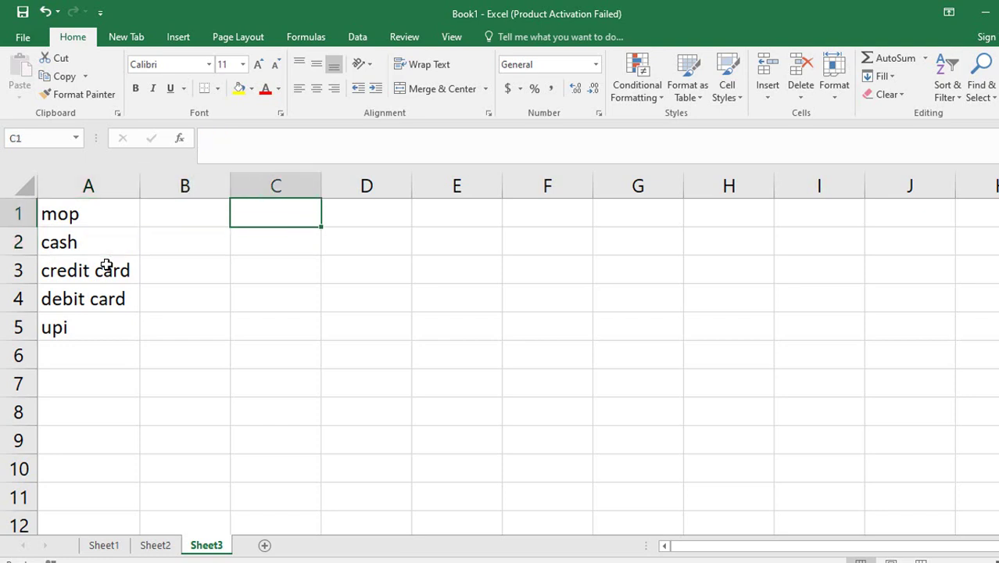
Enter company in C1 with vivo, oppo, nokia, samsung and mi in C2:C6.
text(comp)
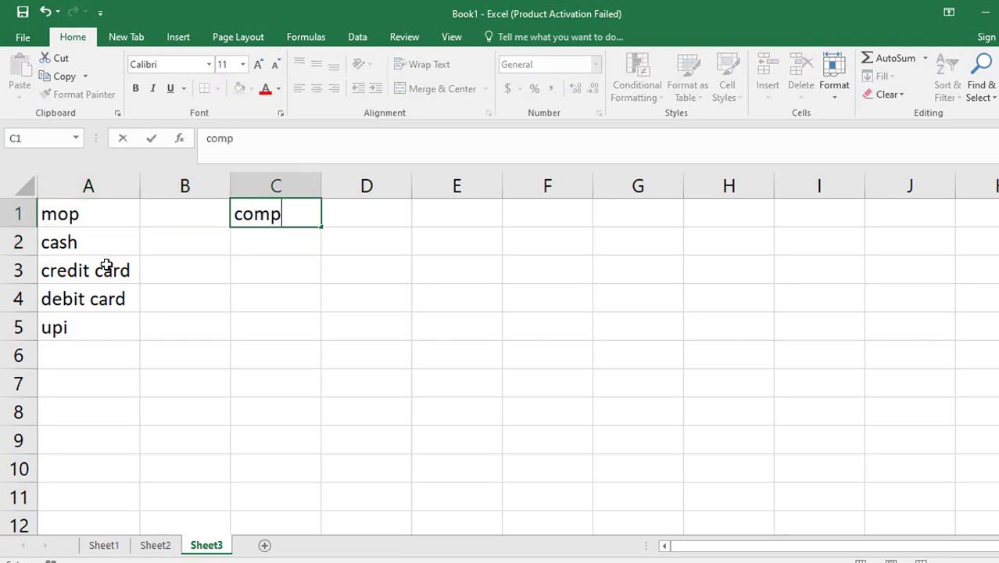
text(any)
key(Return)
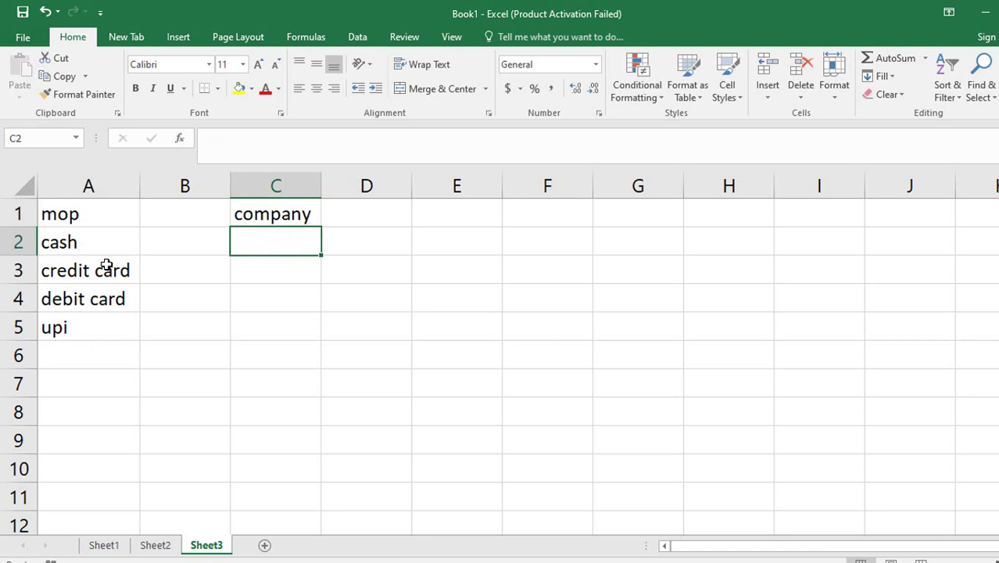
text(vivo)
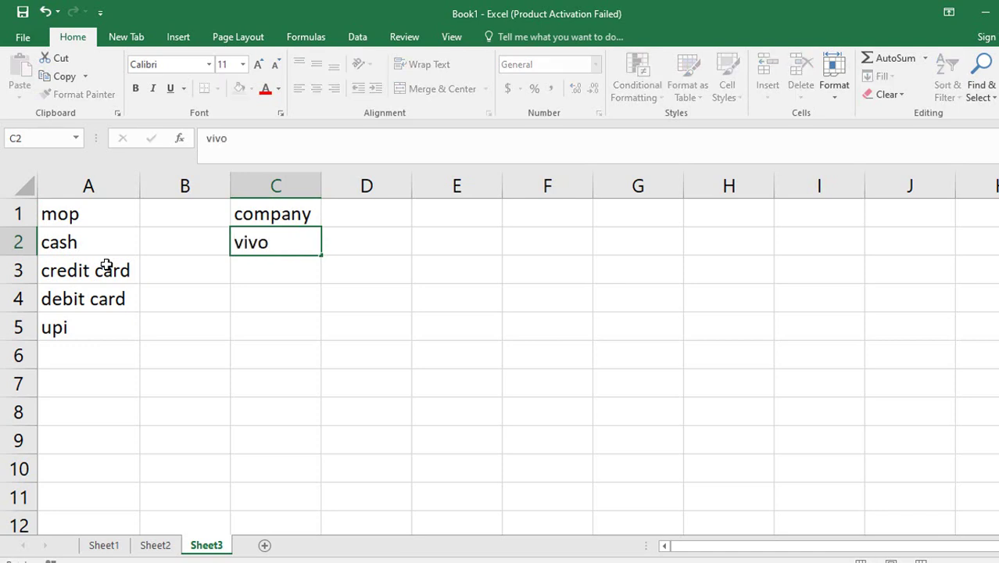
key(Return)
text(oppo)
key(Return)
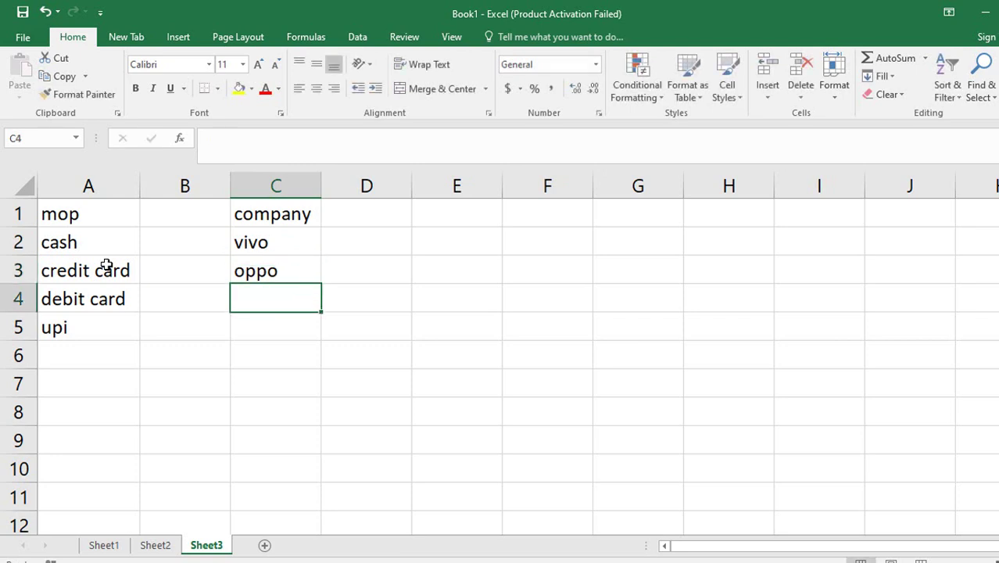
text(nokia)
key(Return)
text(sam)
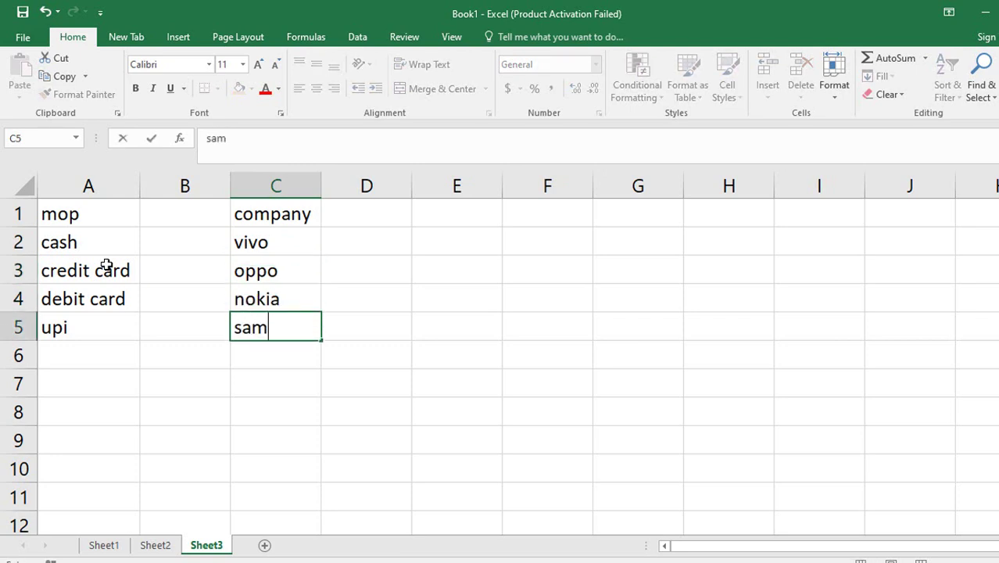
text(sung)
key(Return)
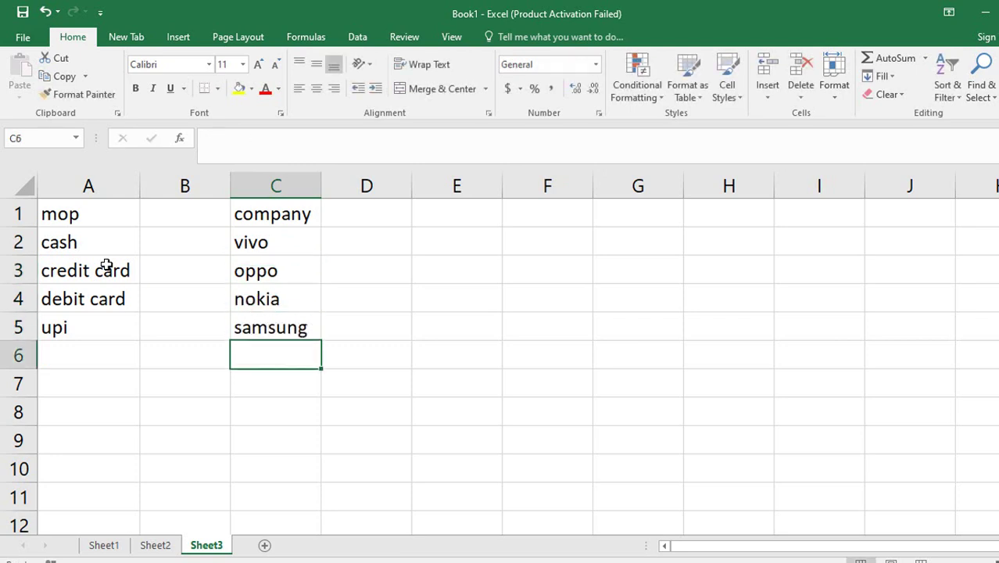
text(mi)
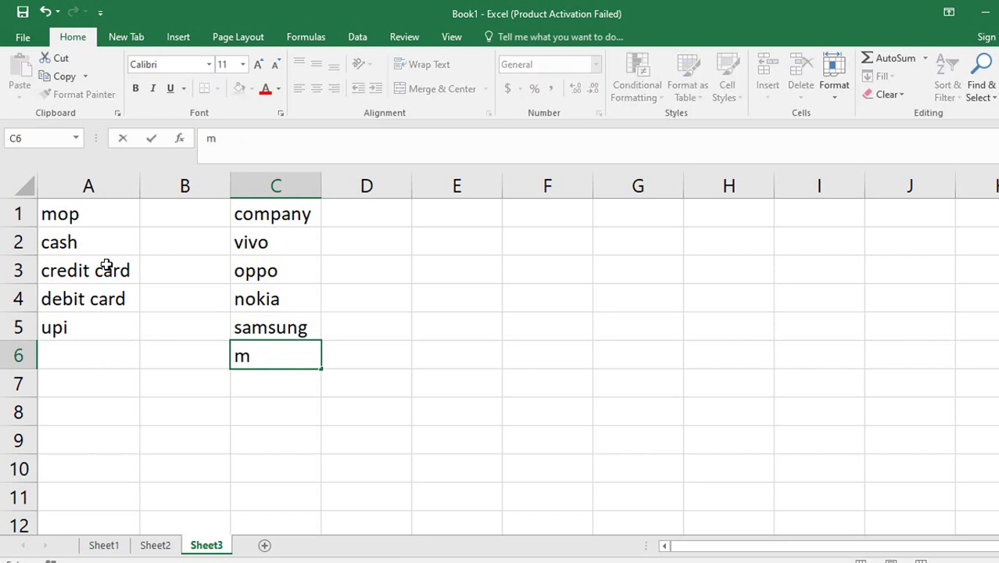
key(Return)
key(Up)
key(Up)
key(Up)
key(Up)
key(Up)
key(Up)
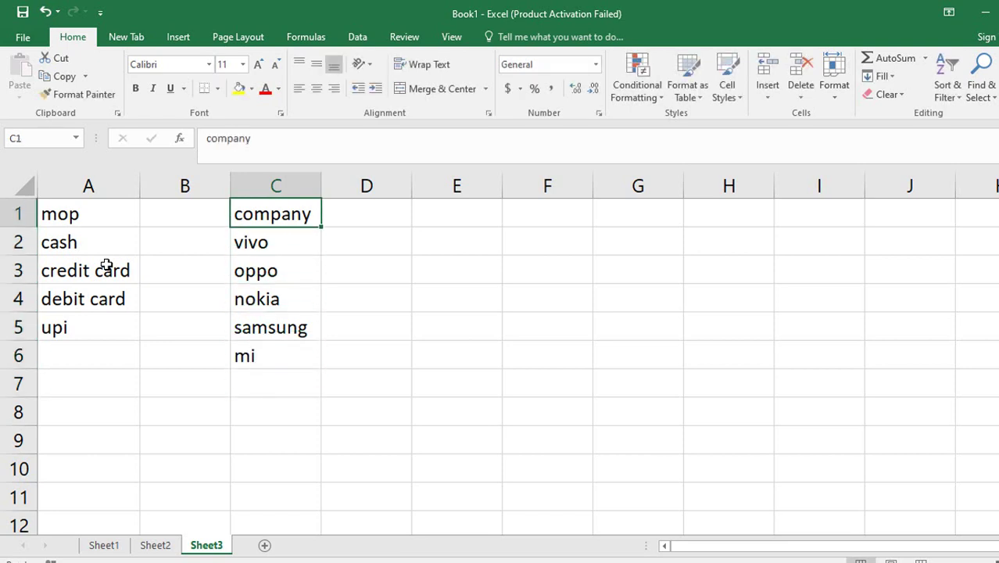
key(Right)
key(Right)
Copy the company names C2:C6 and paste-special them transposed at E1 with Ctrl+Alt+V.
text(produc)
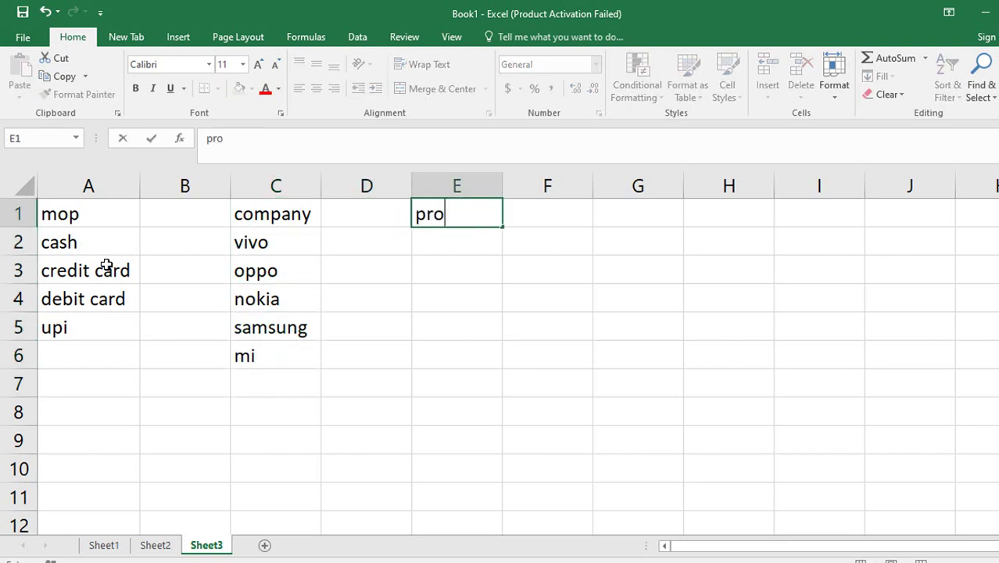
key(BackSpace)
key(BackSpace)
key(BackSpace)
key(BackSpace)
key(BackSpace)
key(BackSpace)
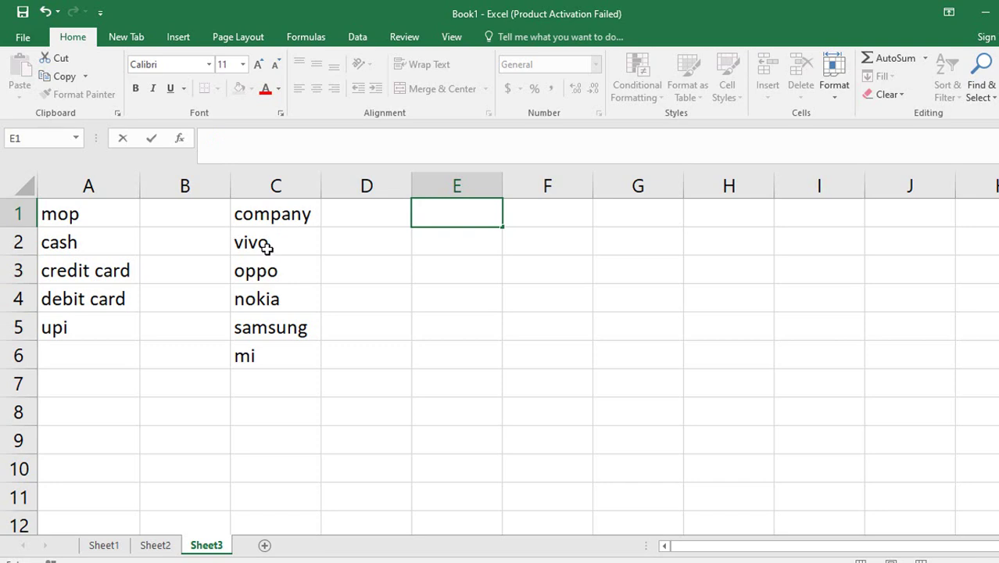
drag(264, 246, 265, 358)
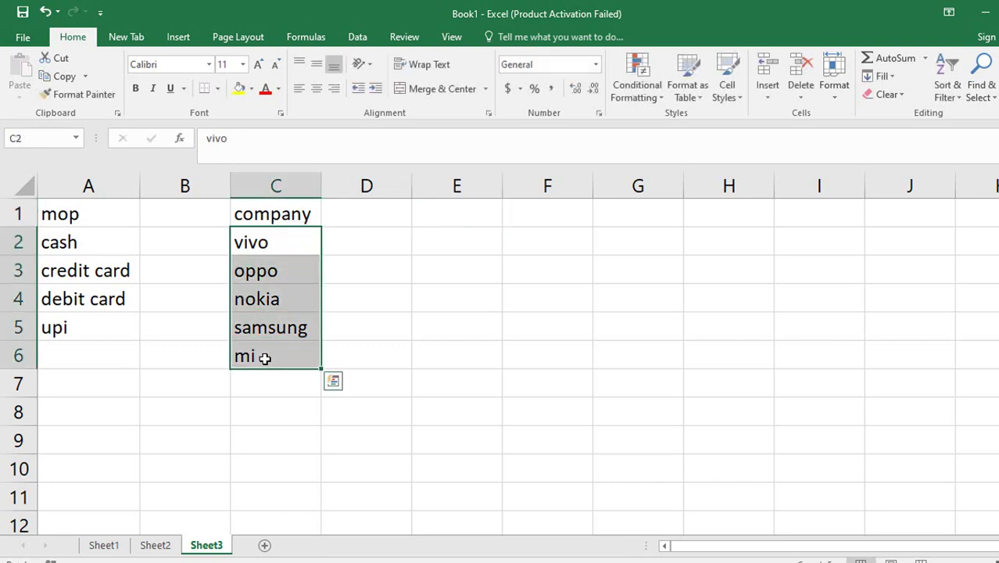
key(ctrl+c)
click(449, 213)
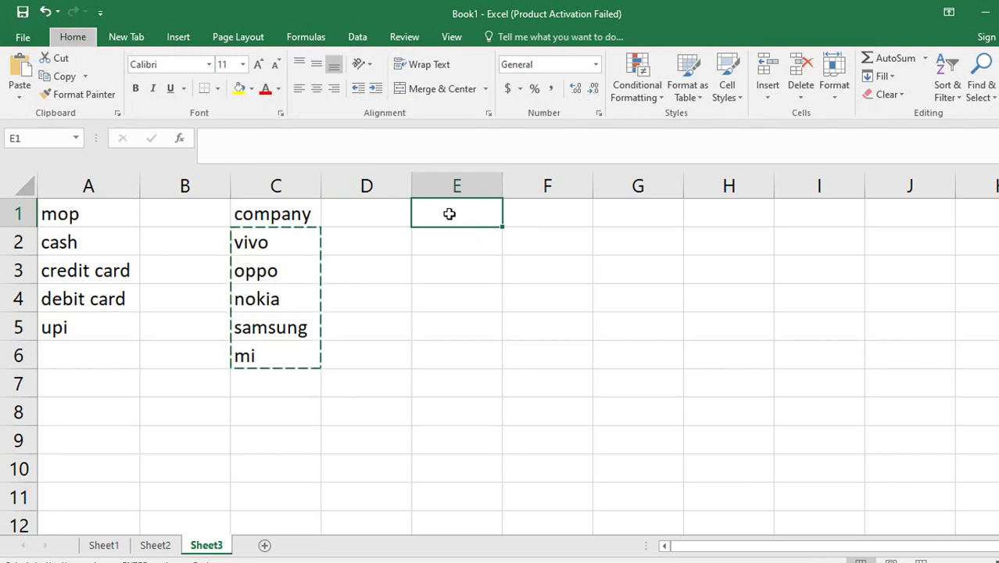
key(ctrl+alt+v)
key(e)
key(Return)
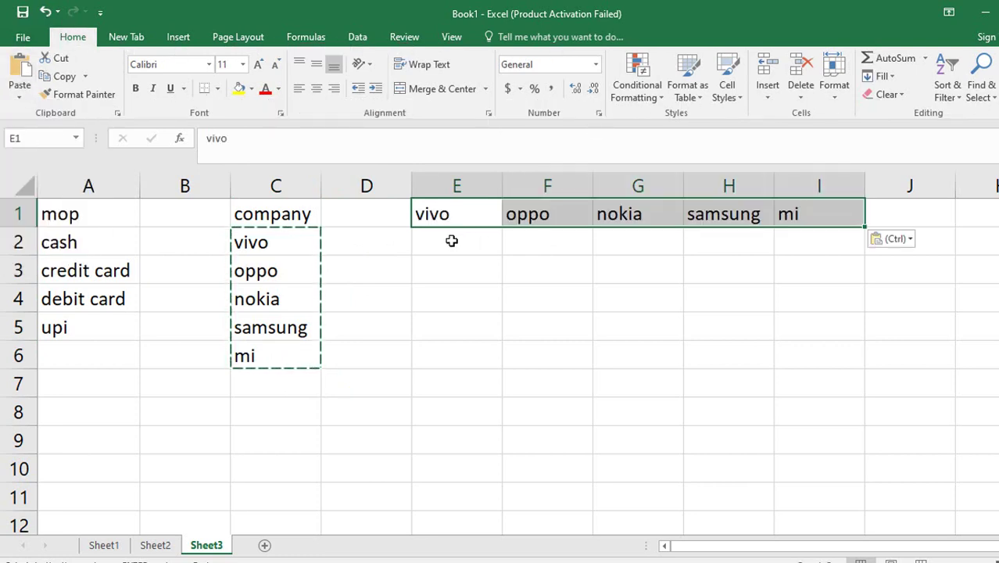
Paste Transpose the names into E1:I1 with Alt, H, V, T, then clear the copy.
drag(312, 236, 287, 356)
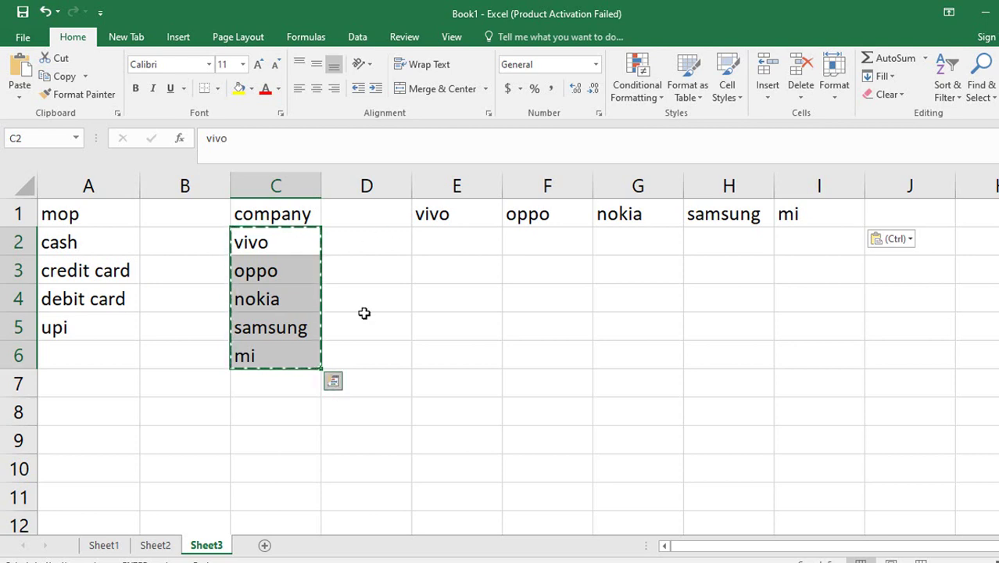
click(455, 205)
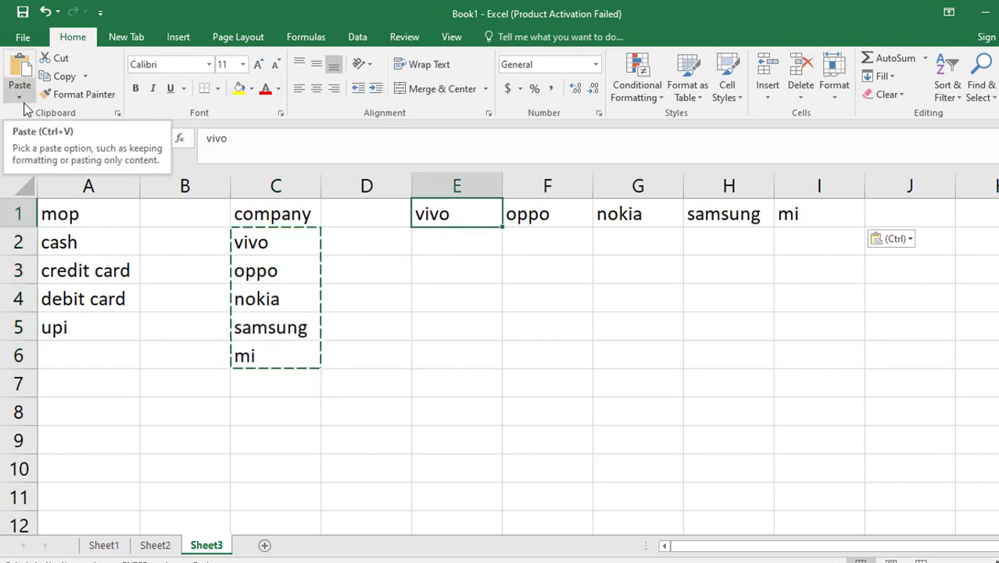
key(alt)
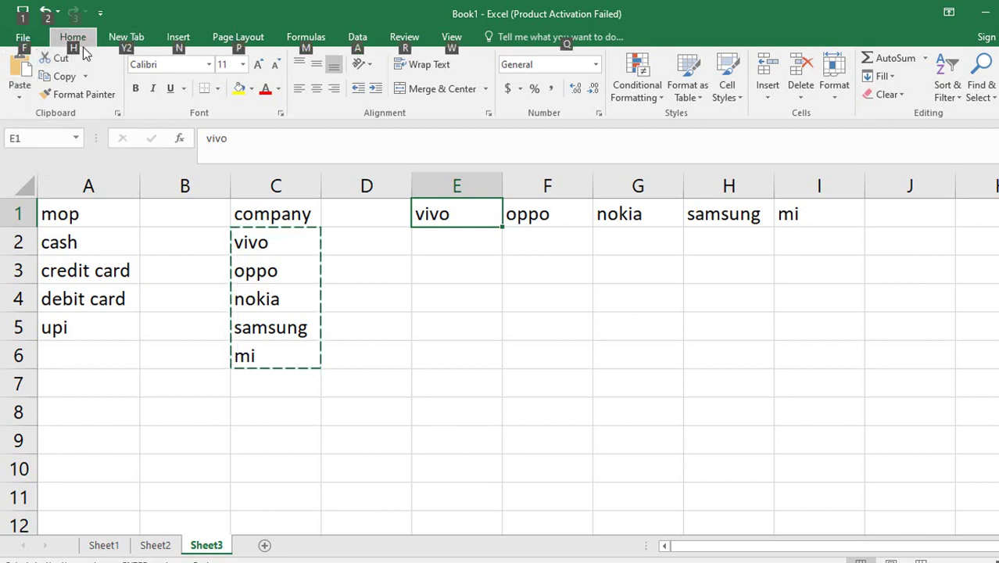
key(h)
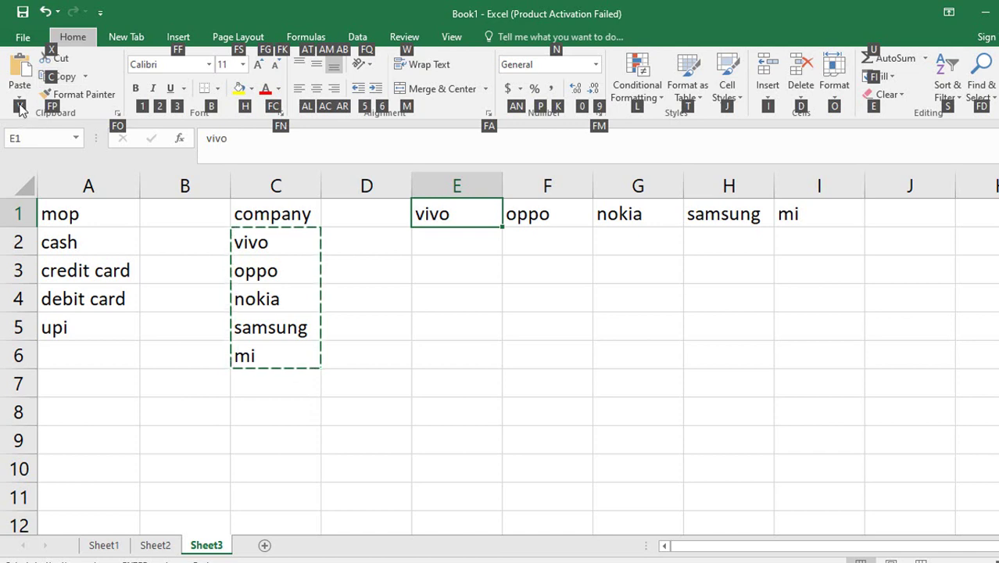
key(v)
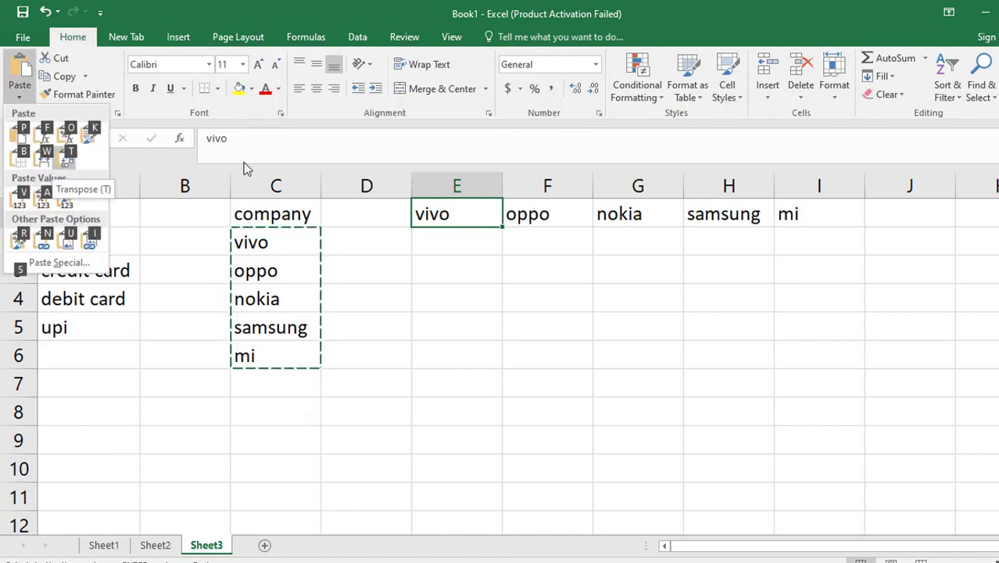
key(t)
click(495, 263)
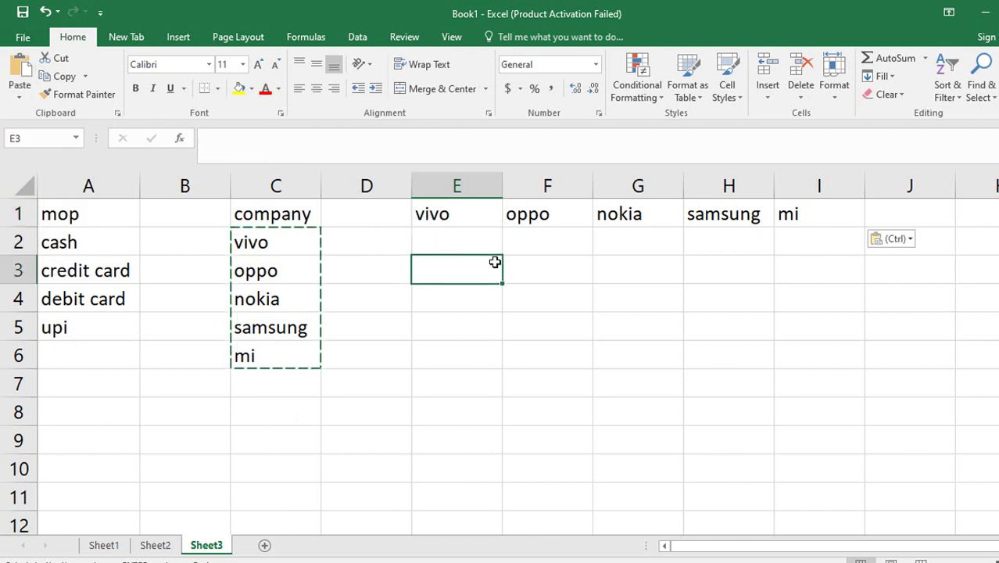
key(Escape)
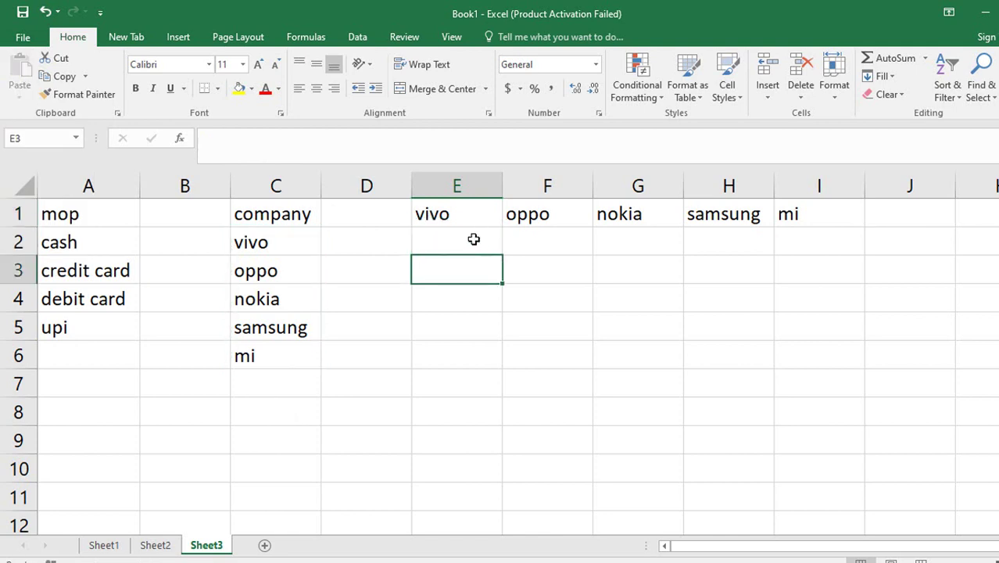
Enter v5 under vivo in E2 and fill the series down to v9.
click(473, 239)
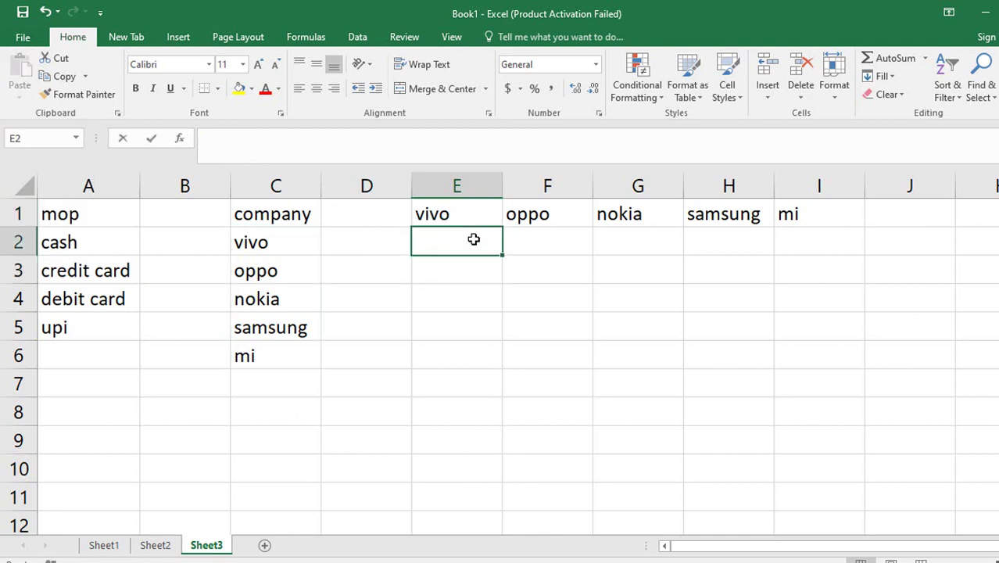
text(v5)
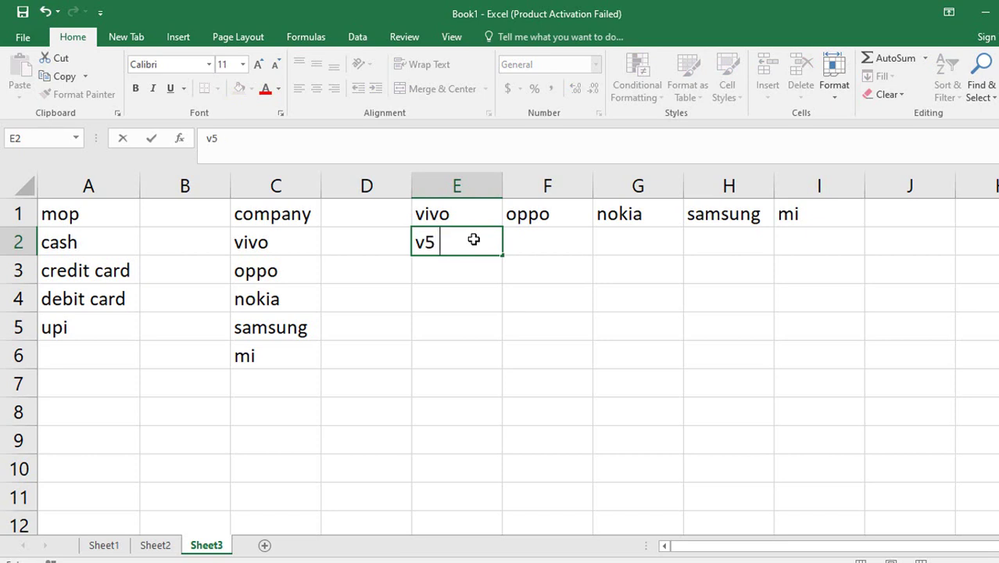
key(ctrl+Return)
key(Return)
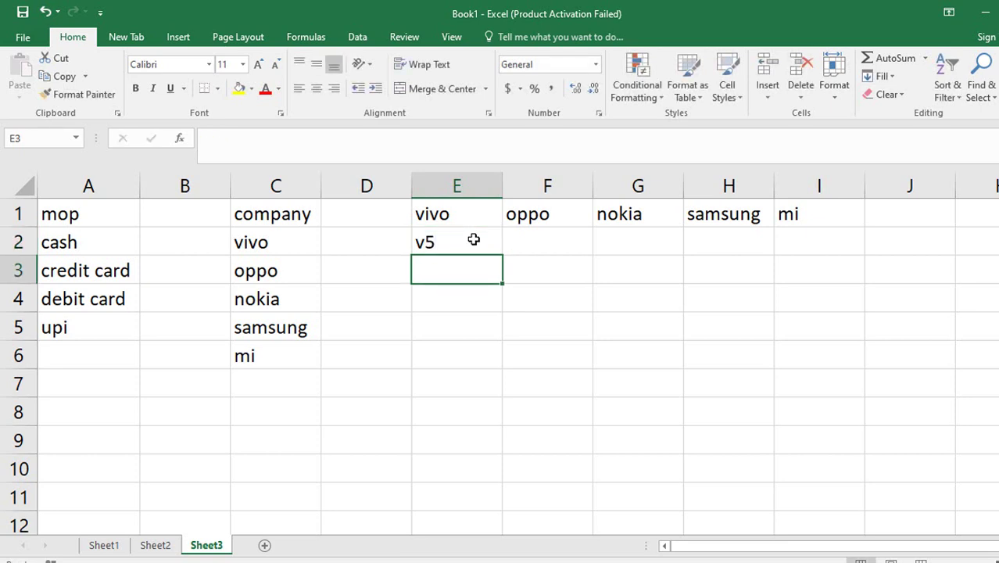
click(474, 239)
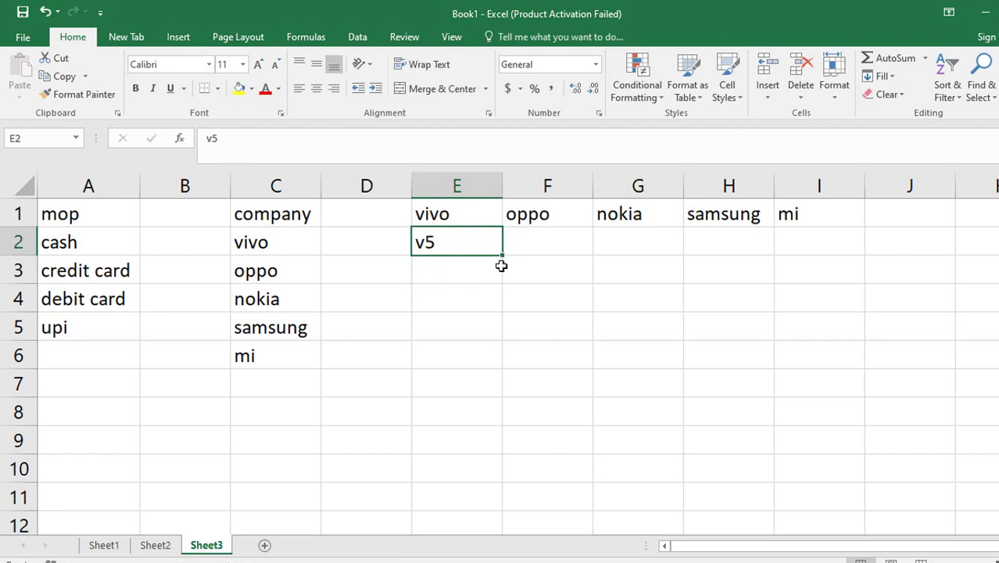
drag(504, 255, 500, 356)
Enter f11 under oppo in F2 and fill down to f13.
click(552, 244)
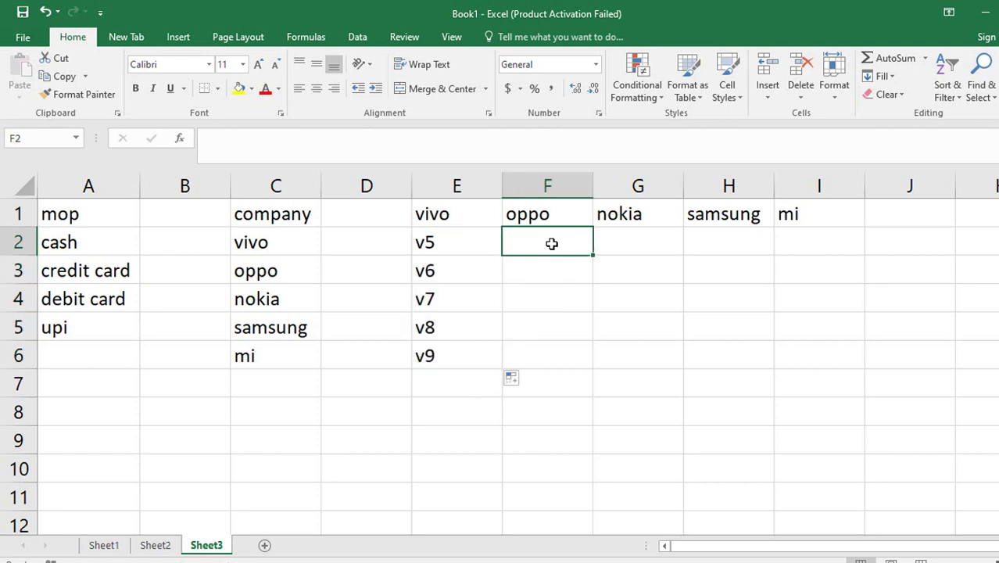
text(oppo)
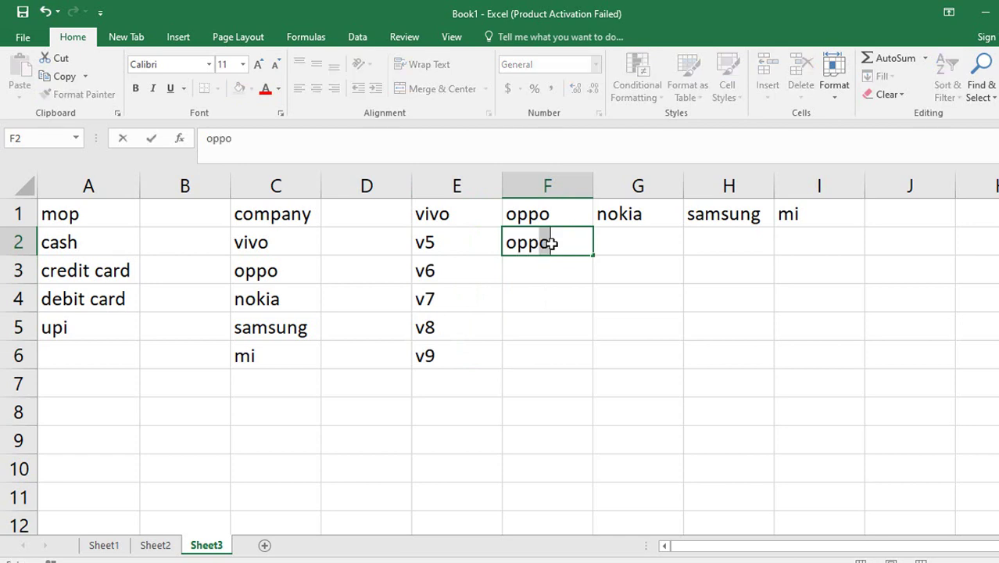
text(\\)
key(BackSpace)
key(BackSpace)
key(BackSpace)
key(BackSpace)
key(BackSpace)
text(f)
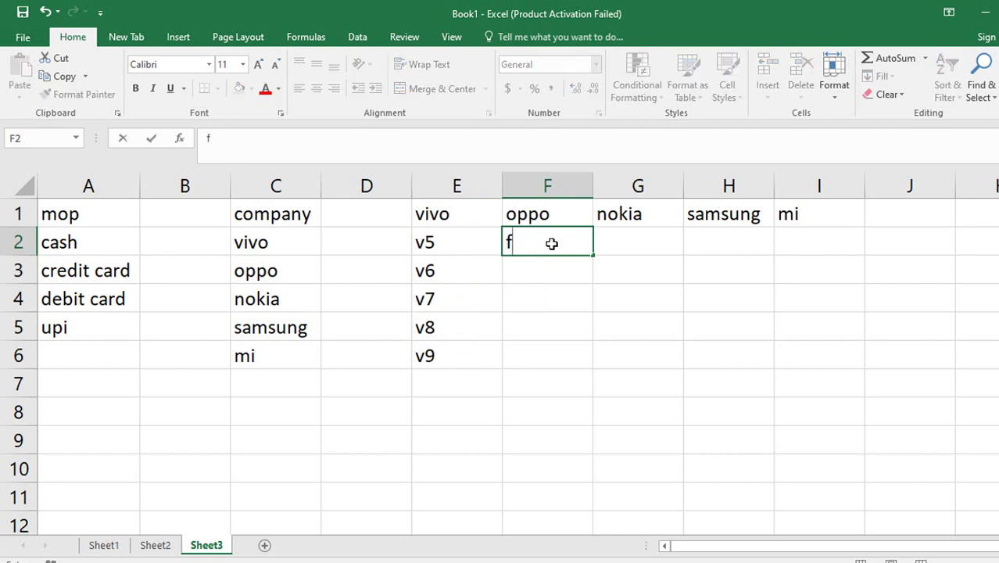
text(11)
key(Return)
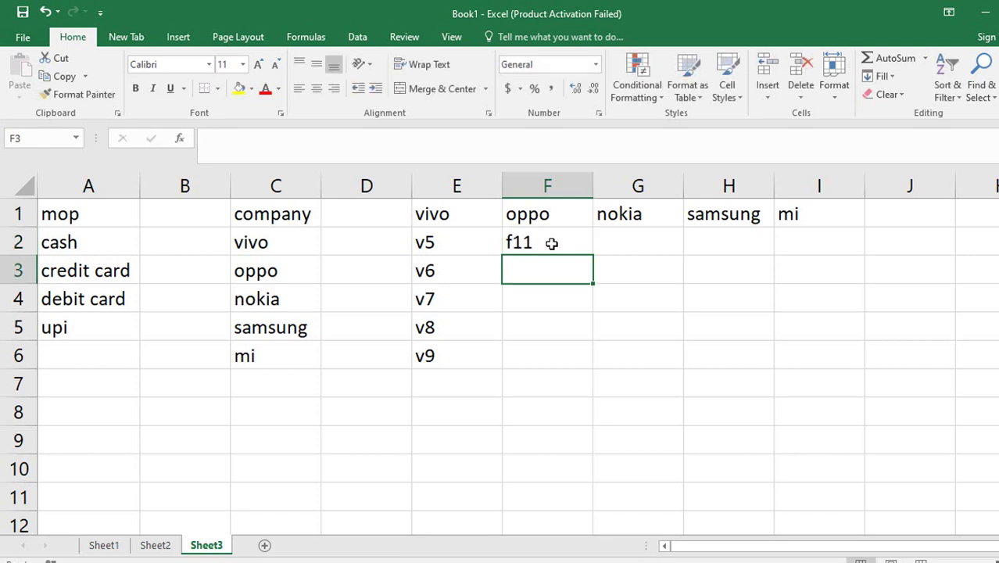
click(551, 243)
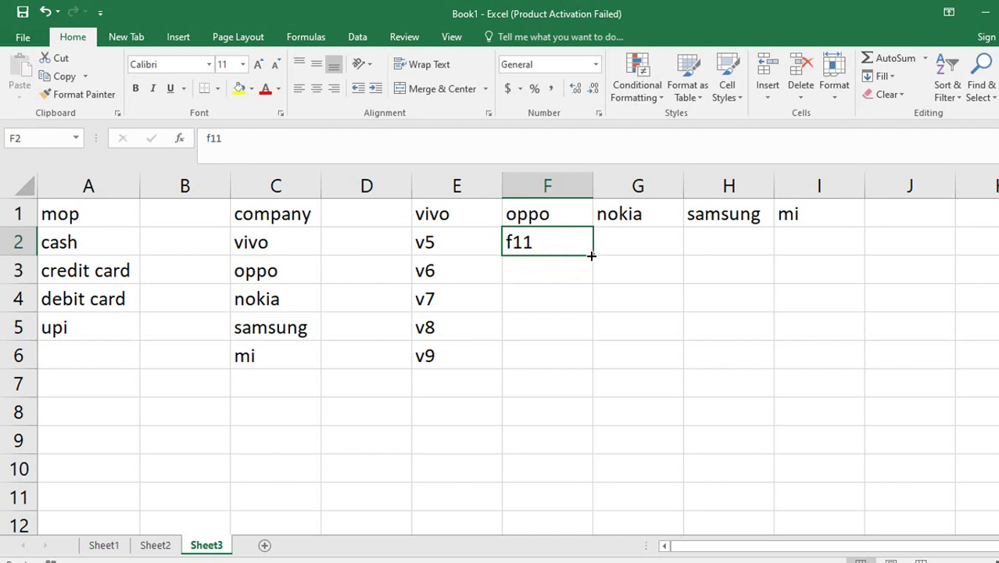
drag(592, 255, 581, 309)
Enter nokia x1 in G2 and fill down to nokia x4.
click(646, 245)
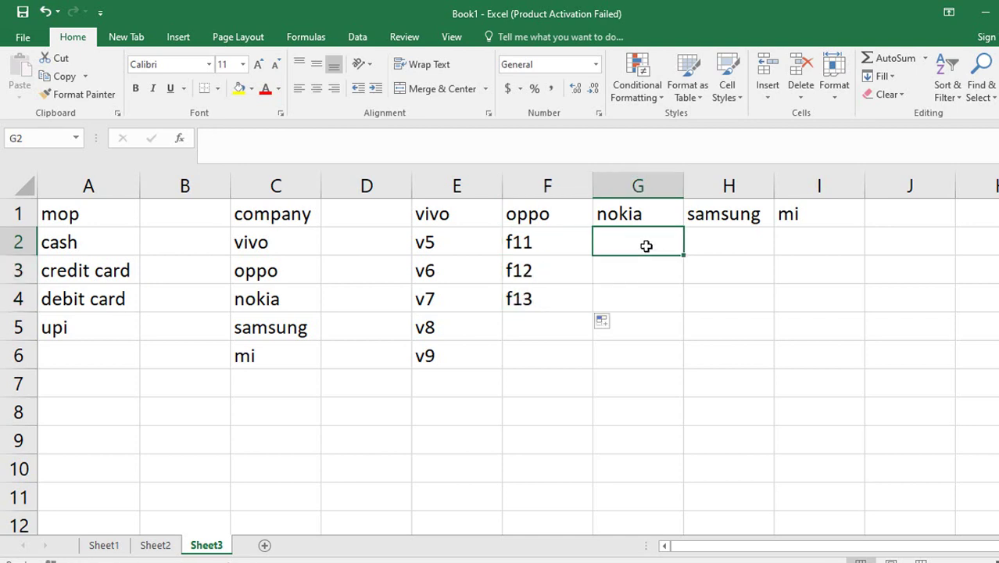
text(nokia)
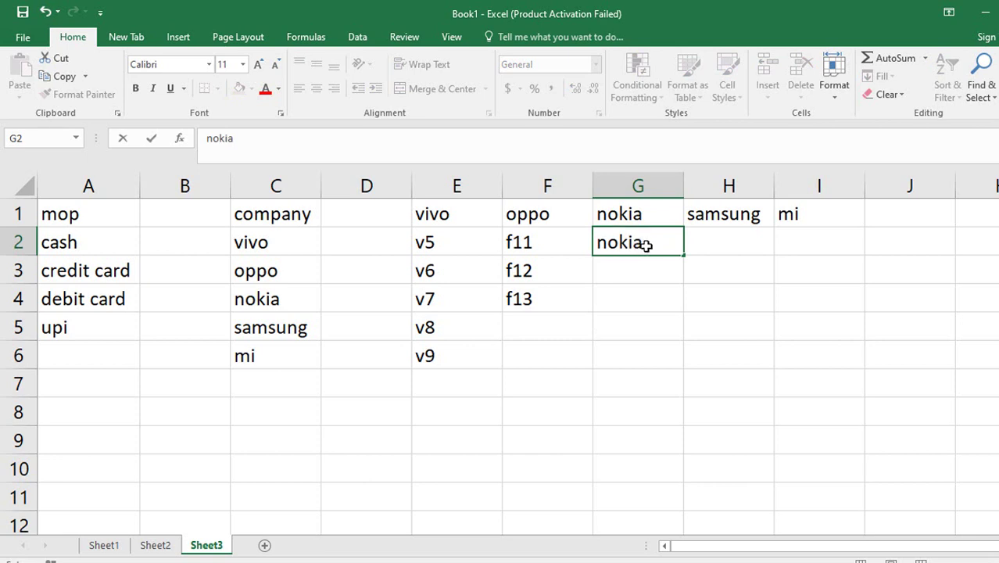
text( x1)
key(Return)
click(647, 245)
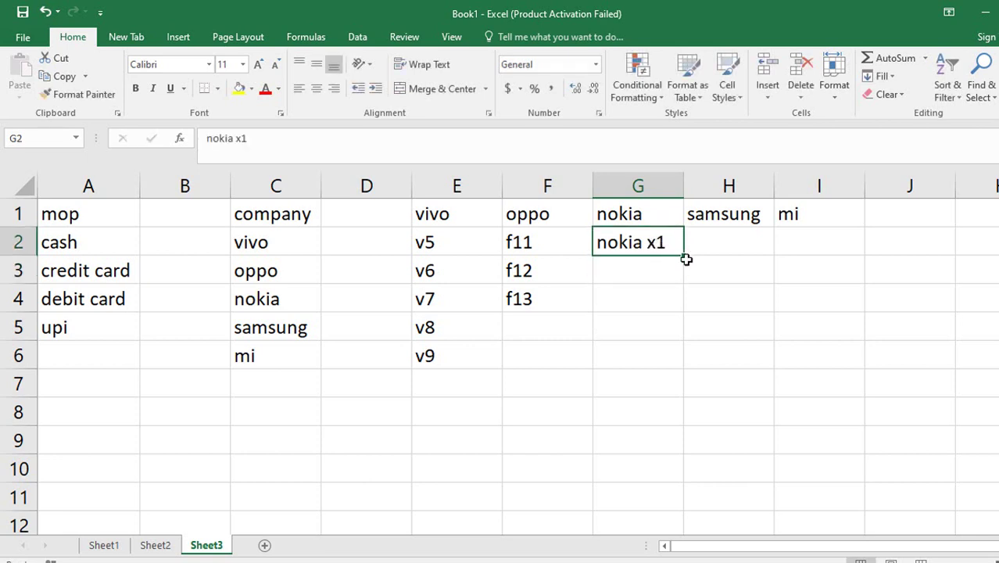
drag(684, 257, 674, 338)
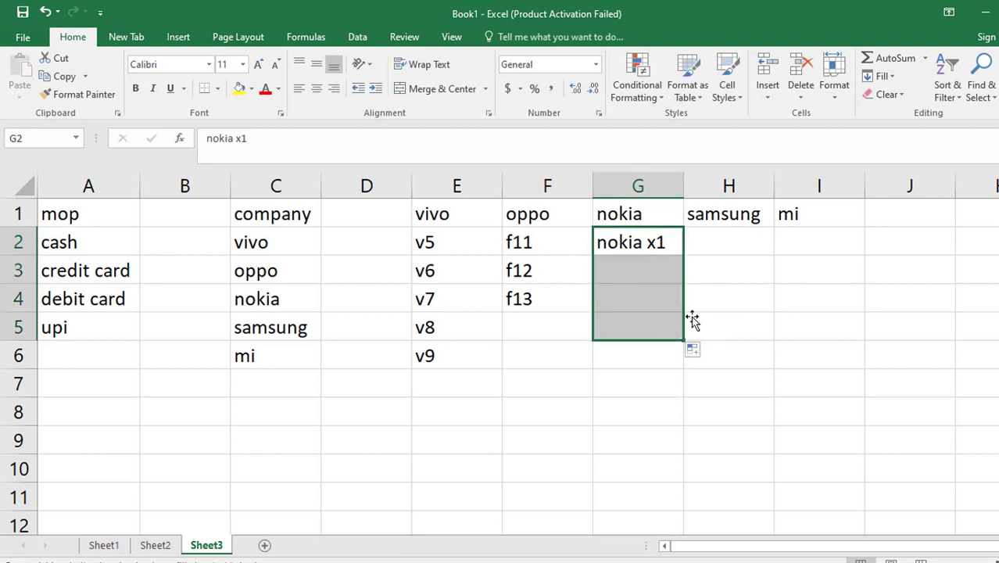
Enter note 1 under samsung in H2 and fill down to note 5.
click(732, 244)
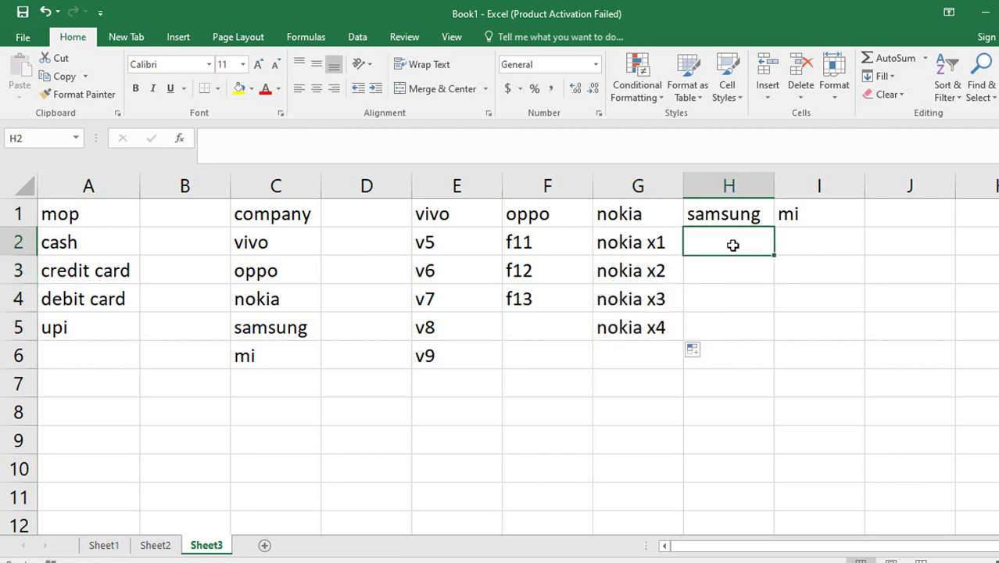
text(note)
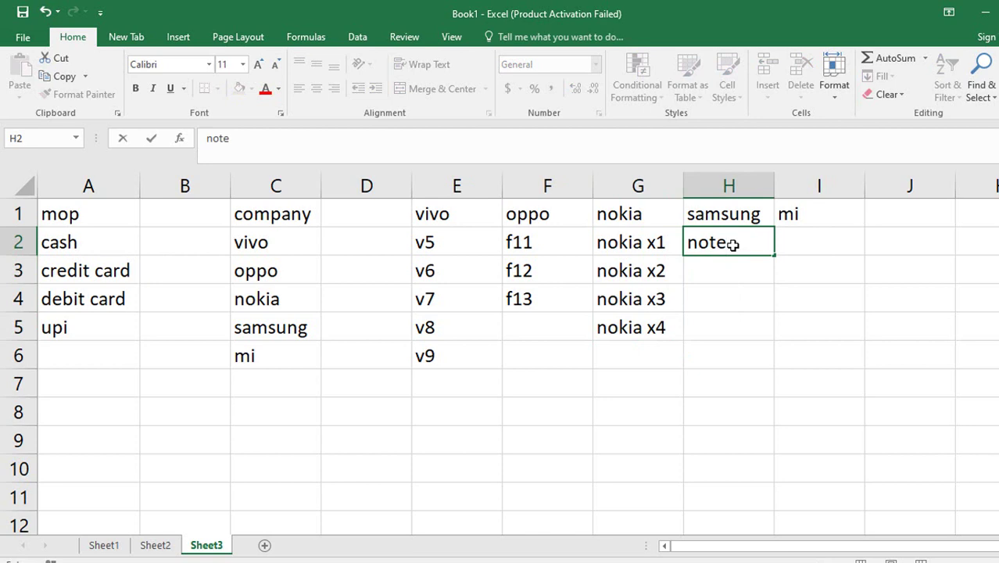
text( 1)
key(Return)
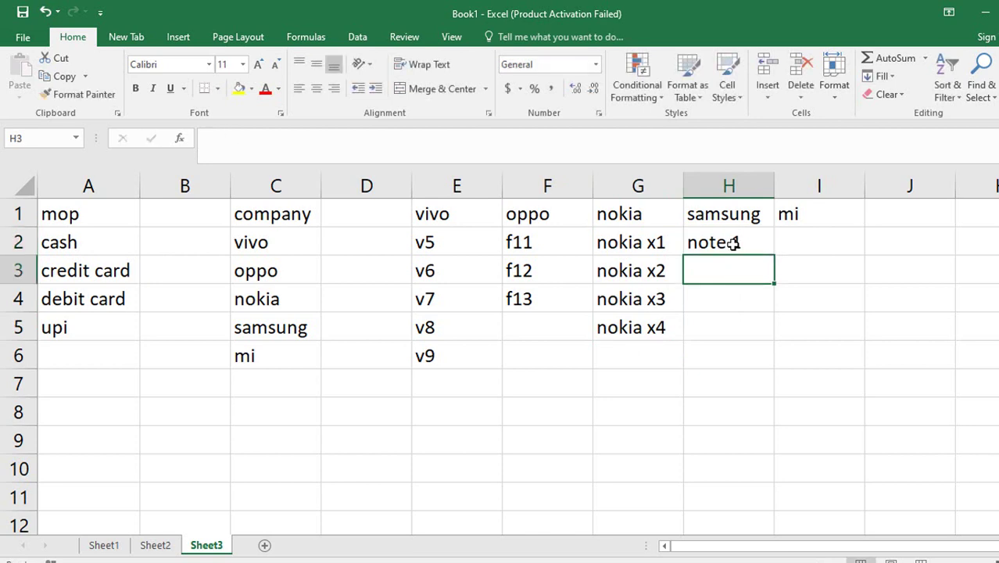
click(754, 245)
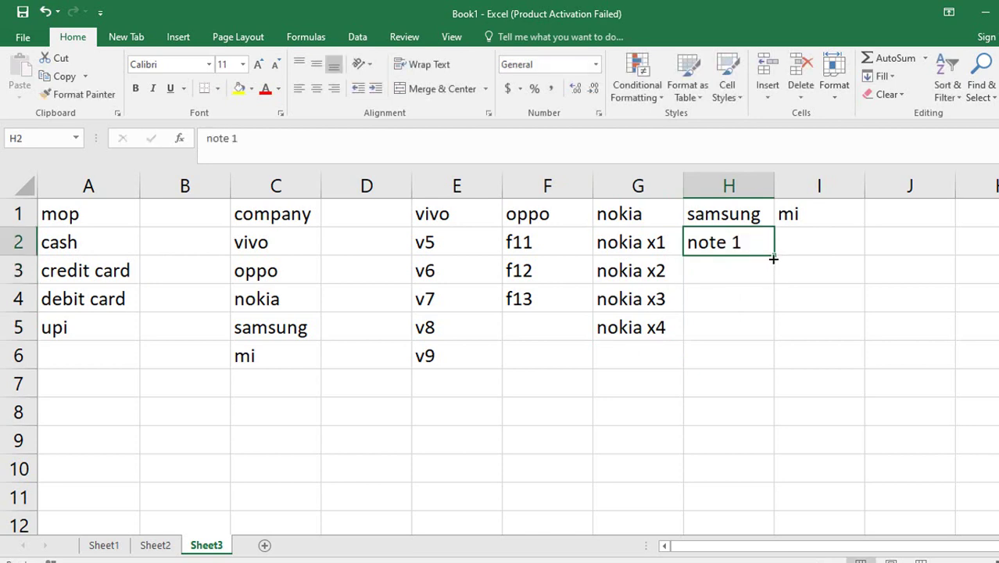
drag(774, 256, 763, 353)
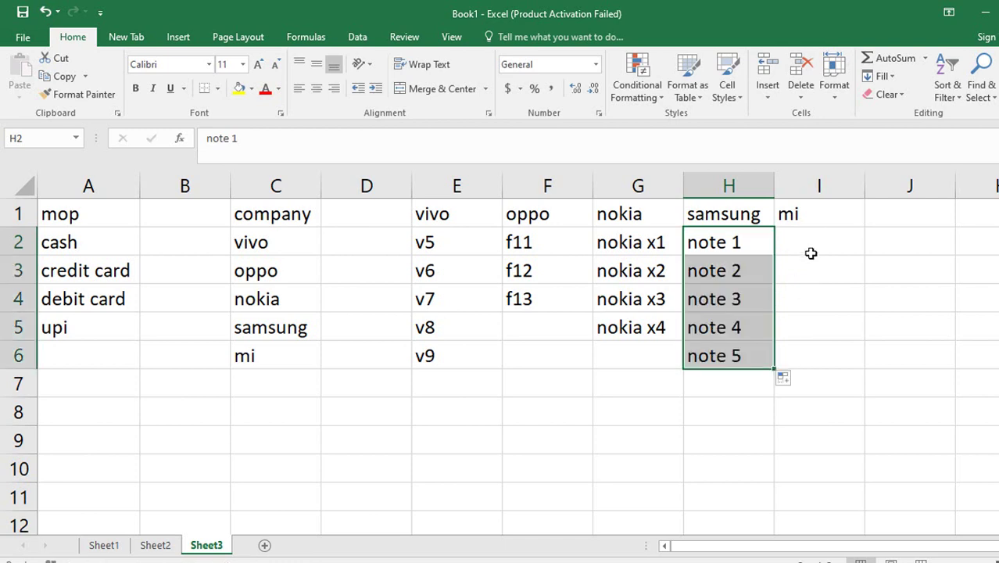
Enter mi 1 in I2 and fill down to mi 6.
click(812, 258)
click(805, 244)
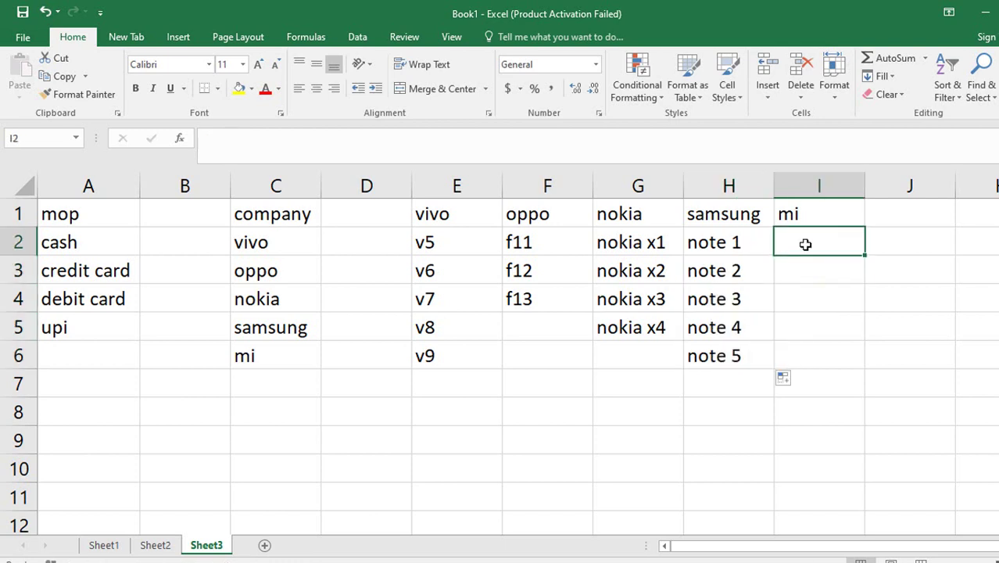
text(mi 1)
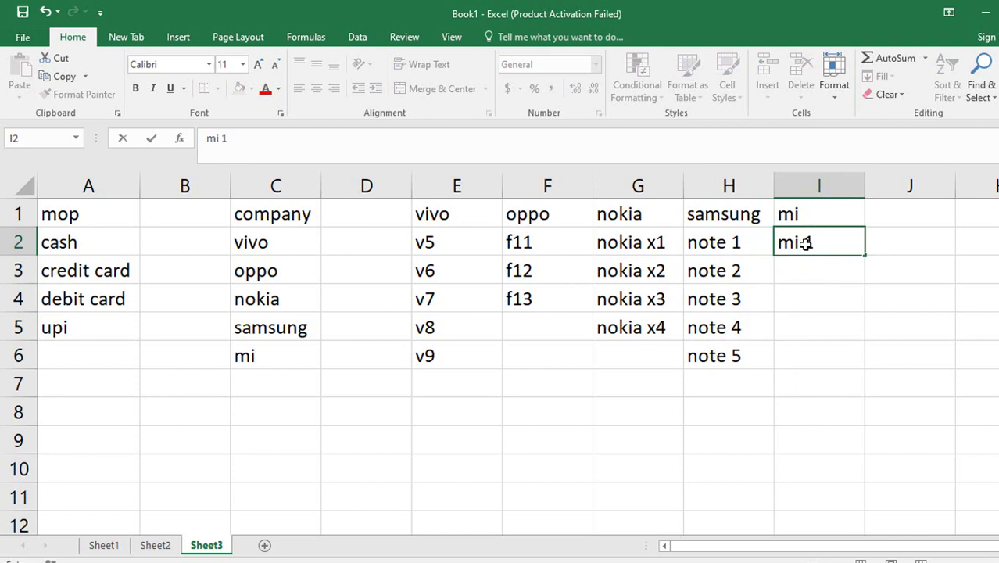
key(Return)
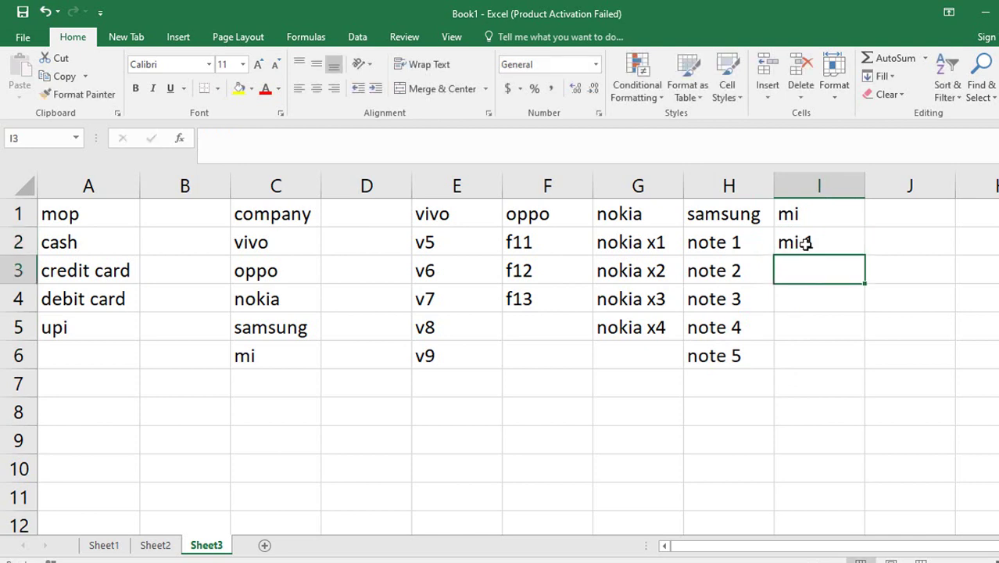
click(805, 245)
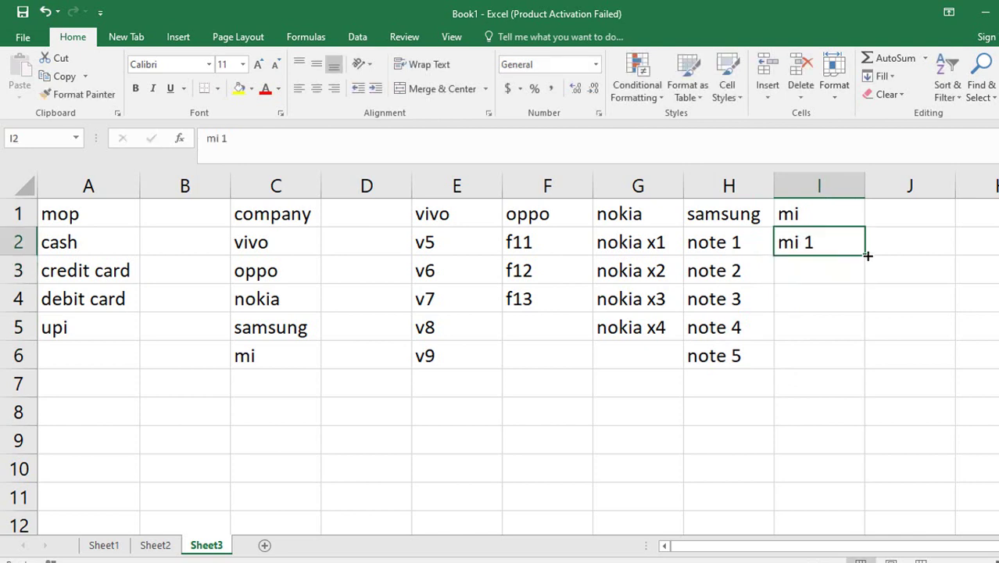
drag(865, 255, 856, 401)
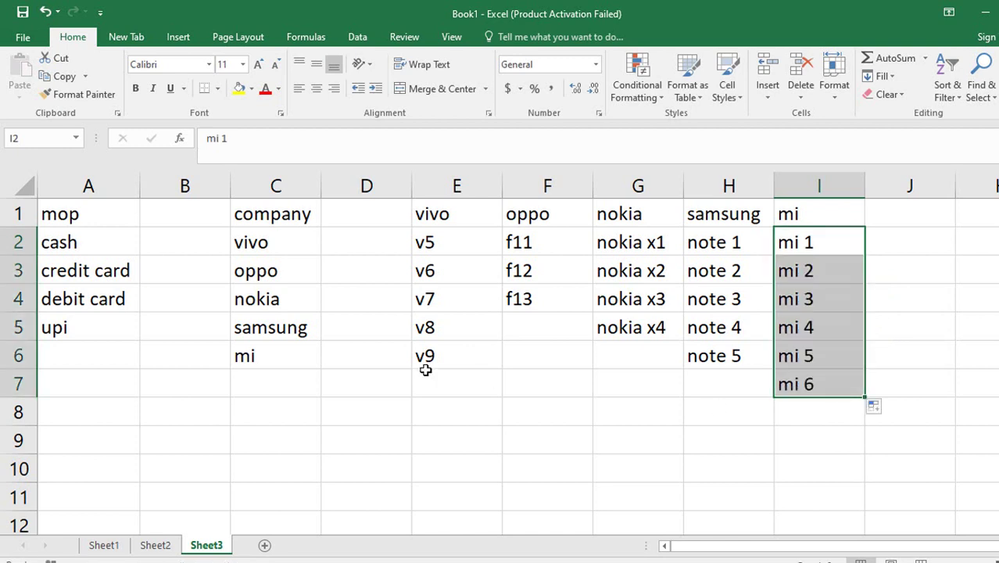
click(174, 377)
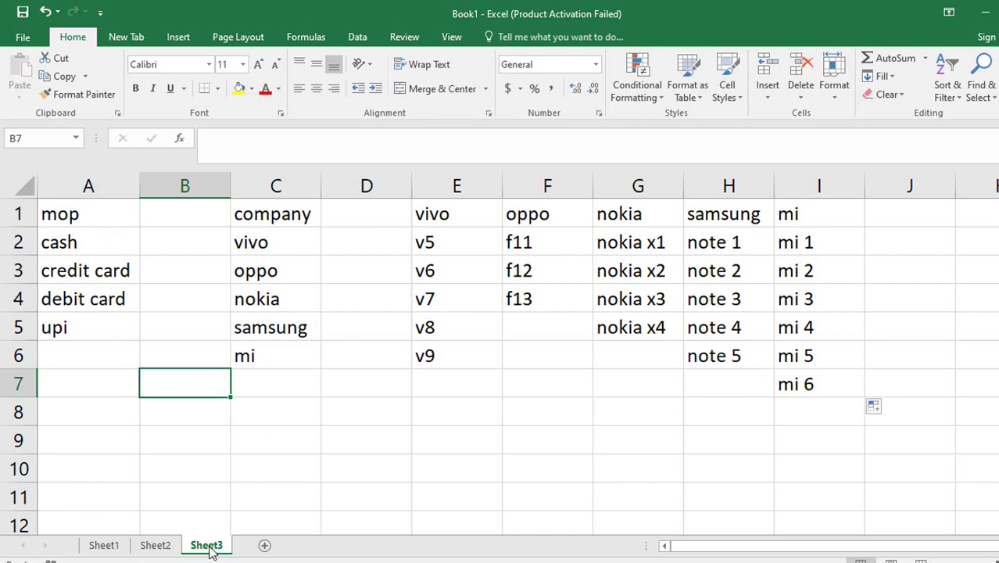
Clear the sample sales rows from the Sheet2 table.
click(163, 543)
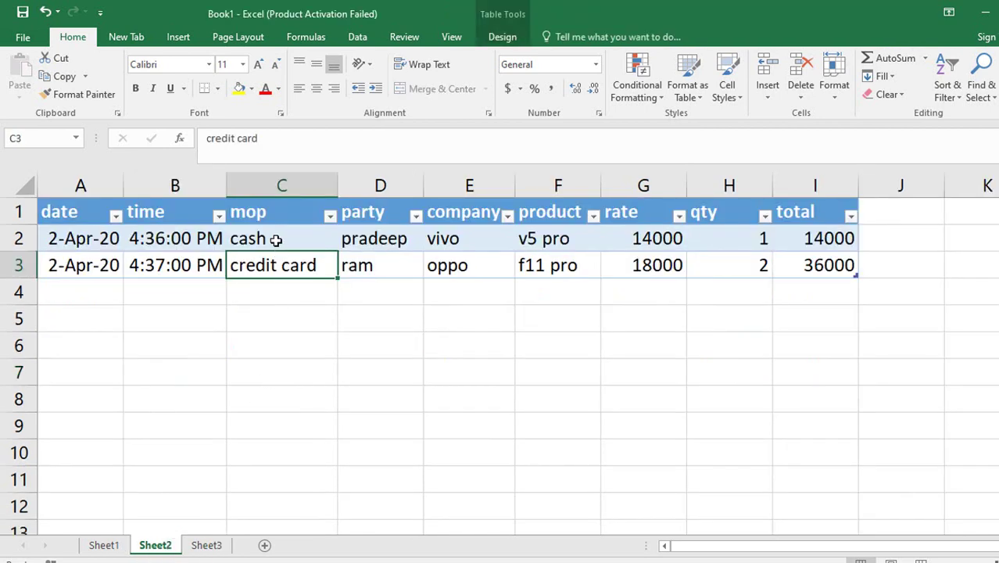
drag(100, 238, 812, 262)
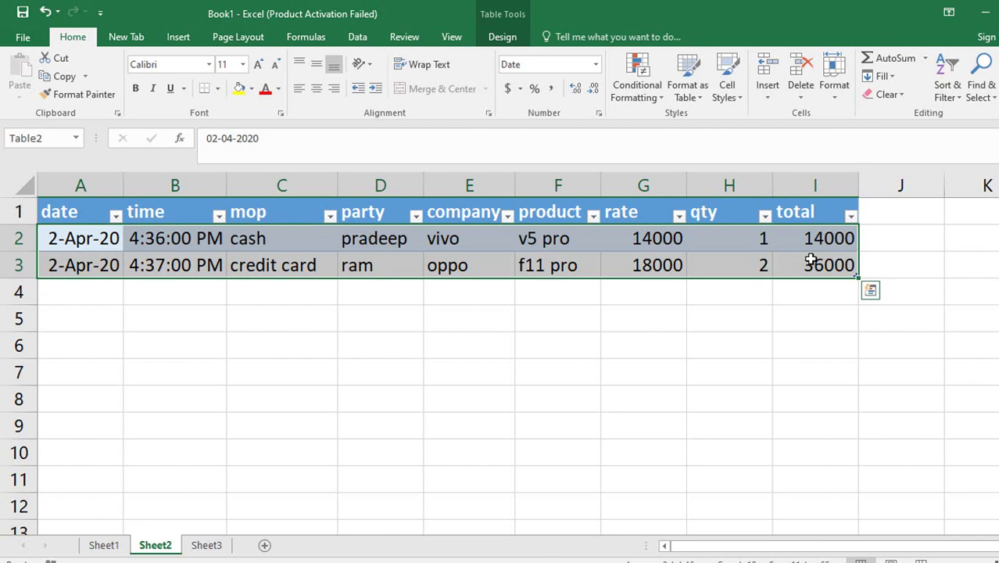
key(Delete)
drag(774, 318, 771, 318)
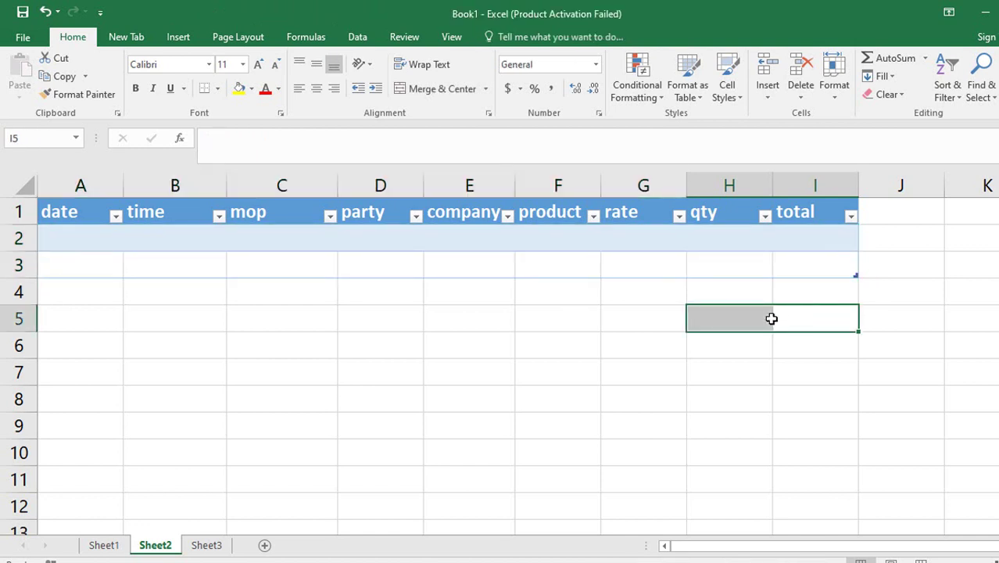
click(208, 546)
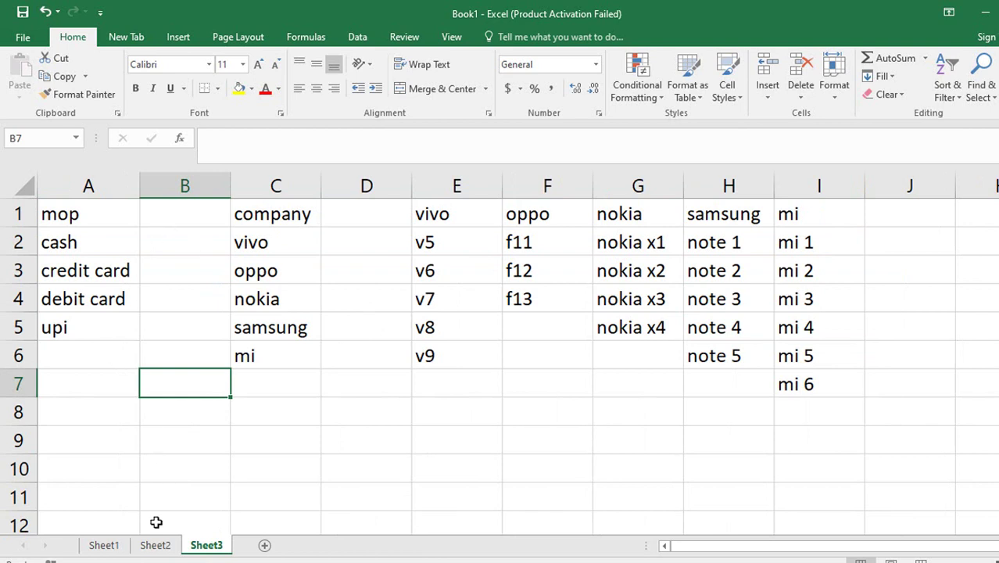
click(160, 545)
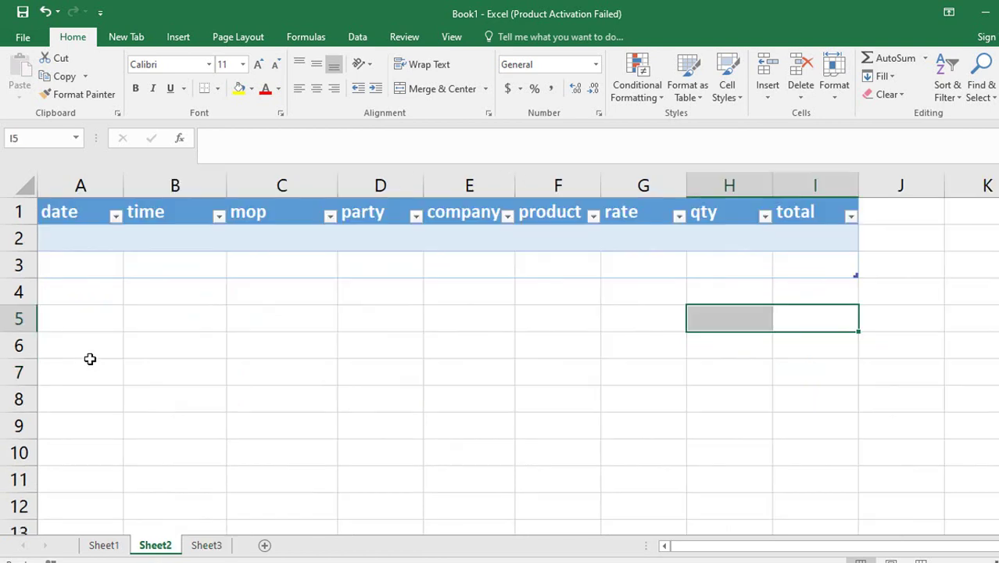
Copy the Sheet2 header row into A1 of a blank sheet and make it a table with headers.
click(47, 212)
key(ctrl+c)
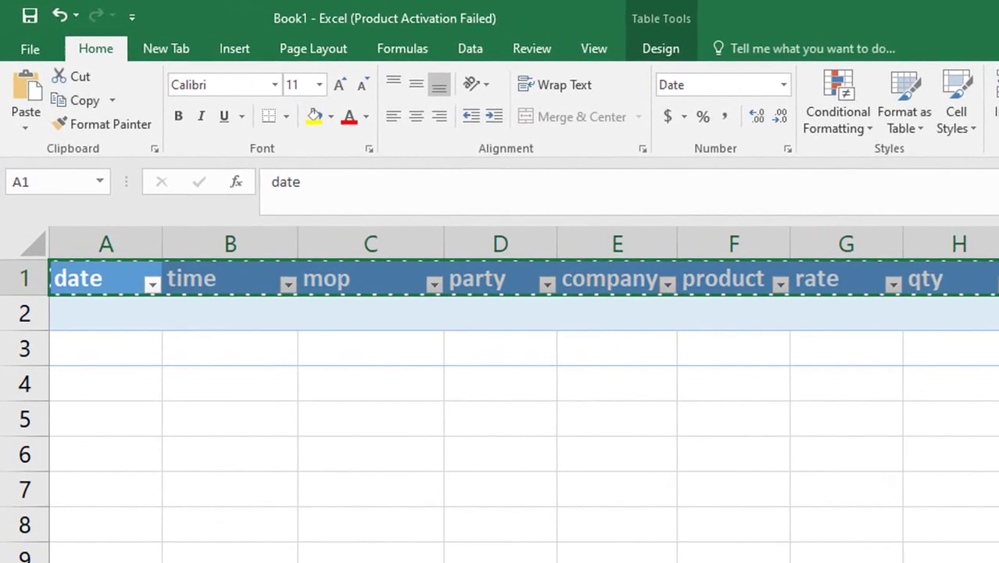
key(ctrl+Page_Down)
key(ctrl+v)
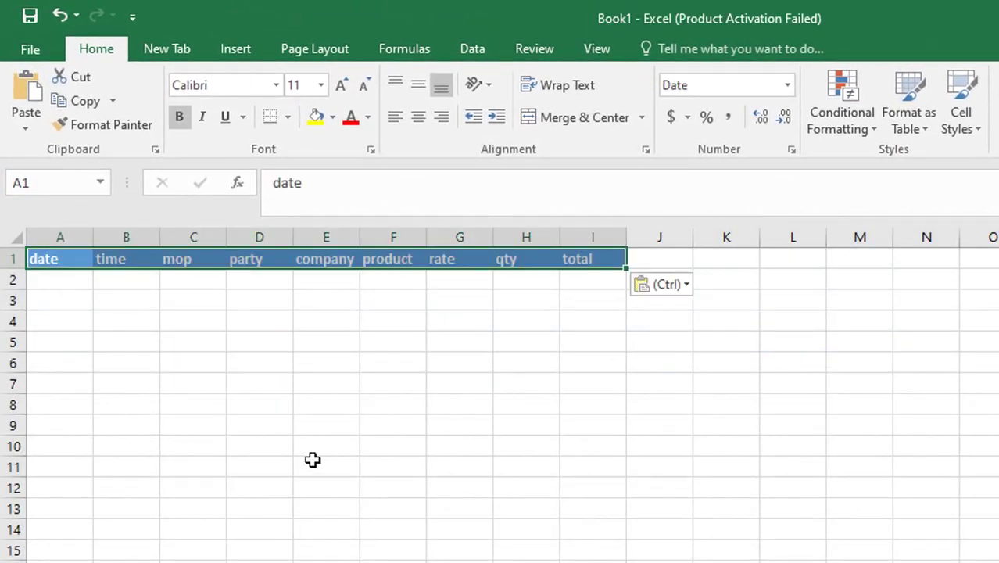
key(ctrl+t)
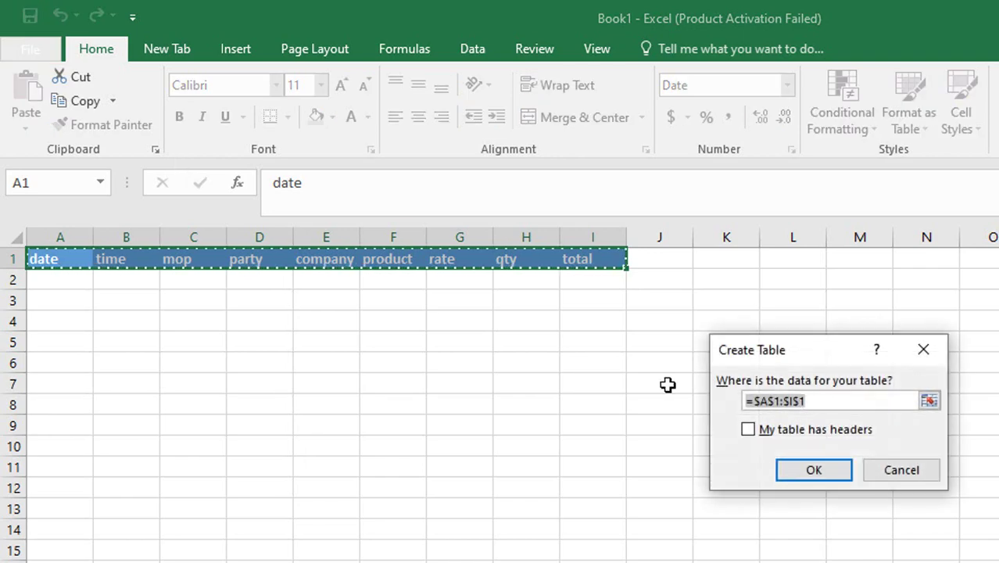
click(794, 433)
click(815, 469)
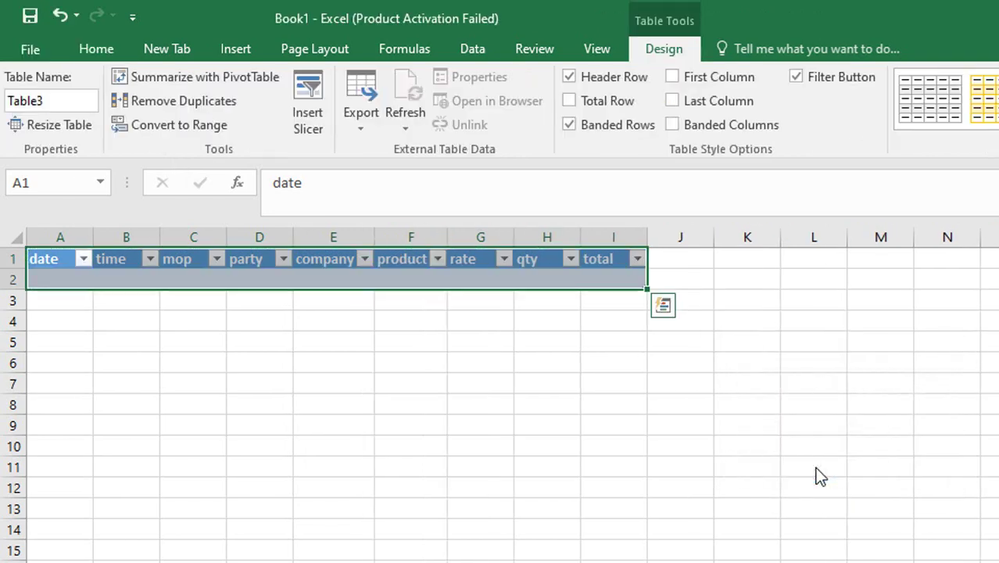
click(477, 422)
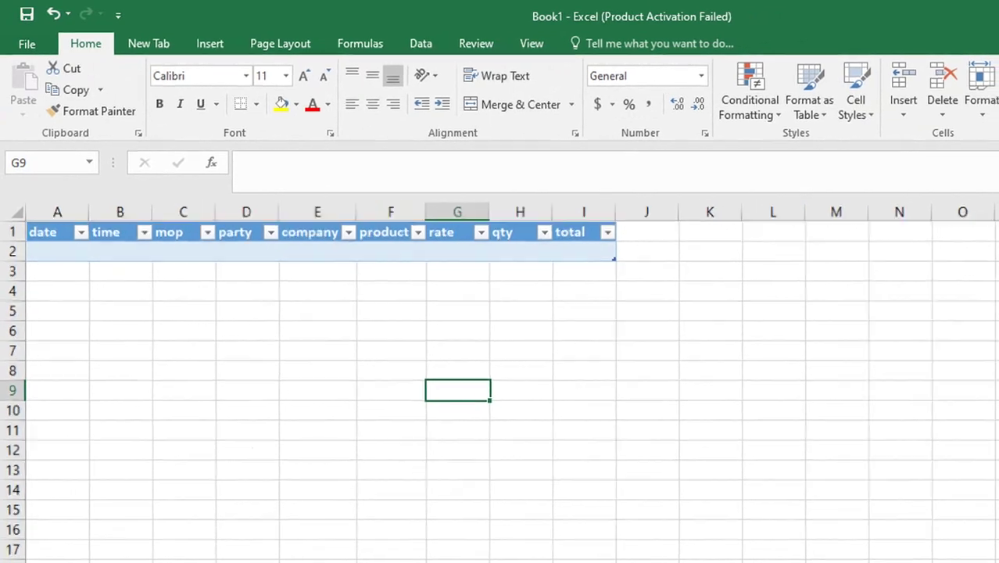
scroll(500, 375, up, 3)
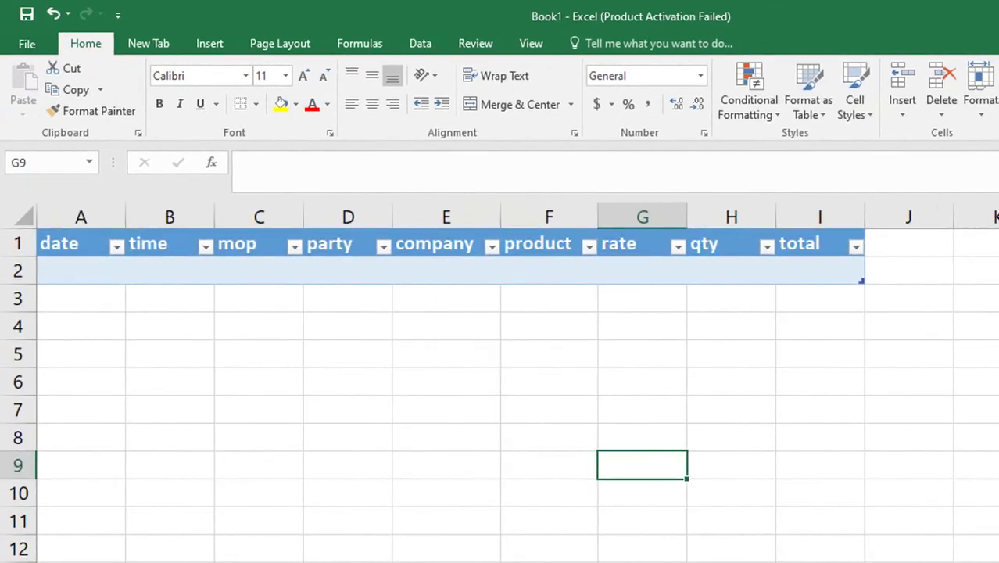
scroll(500, 382, up, 1)
click(218, 396)
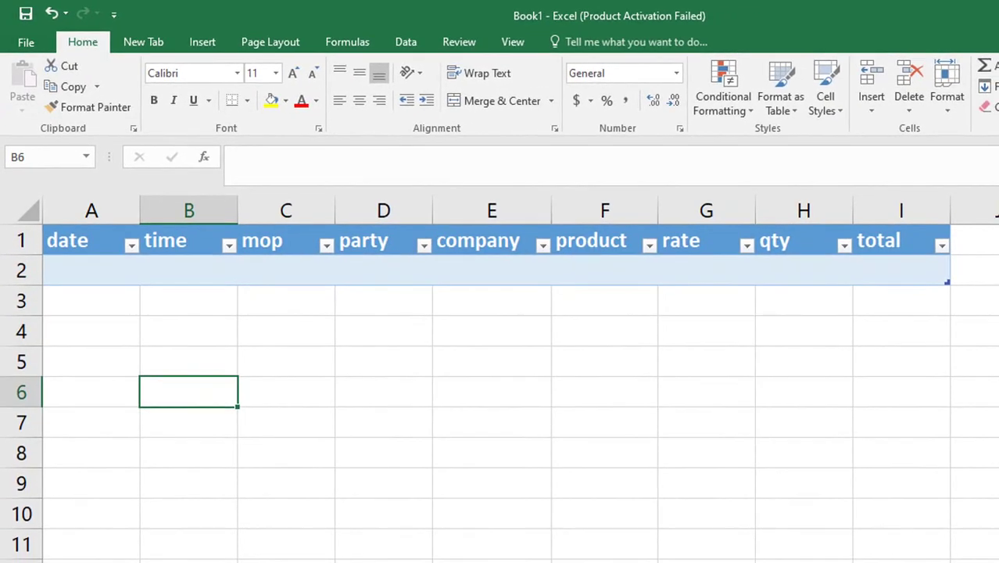
key(ctrl+Page_Down)
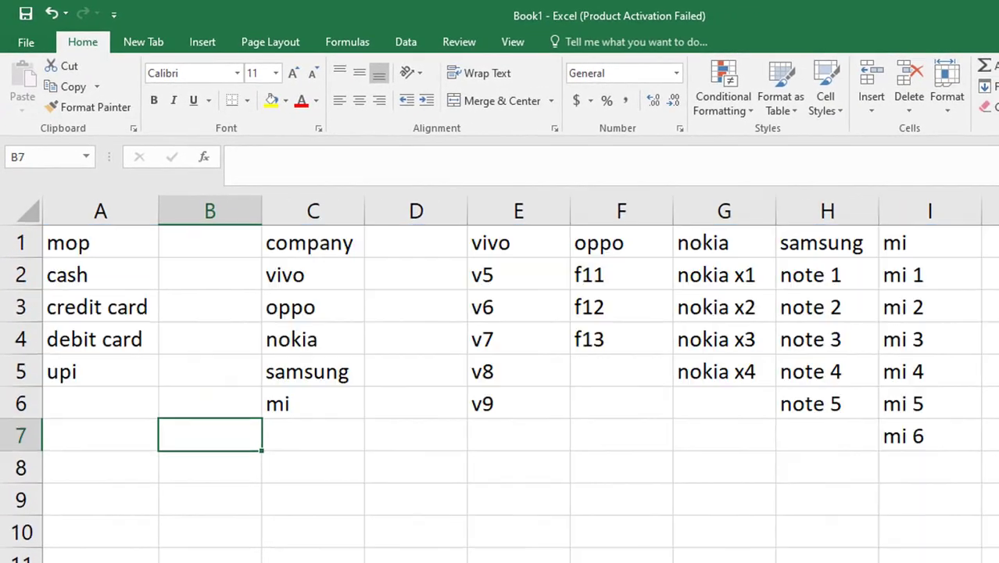
Select cash through upi in A2:A5 and name the range mop in the Name Box.
click(135, 430)
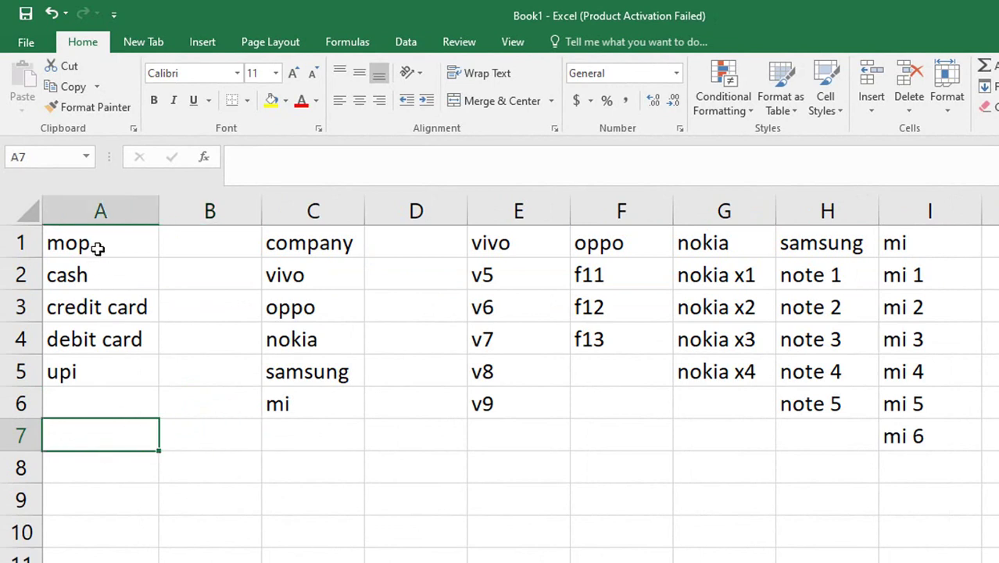
drag(92, 244, 91, 379)
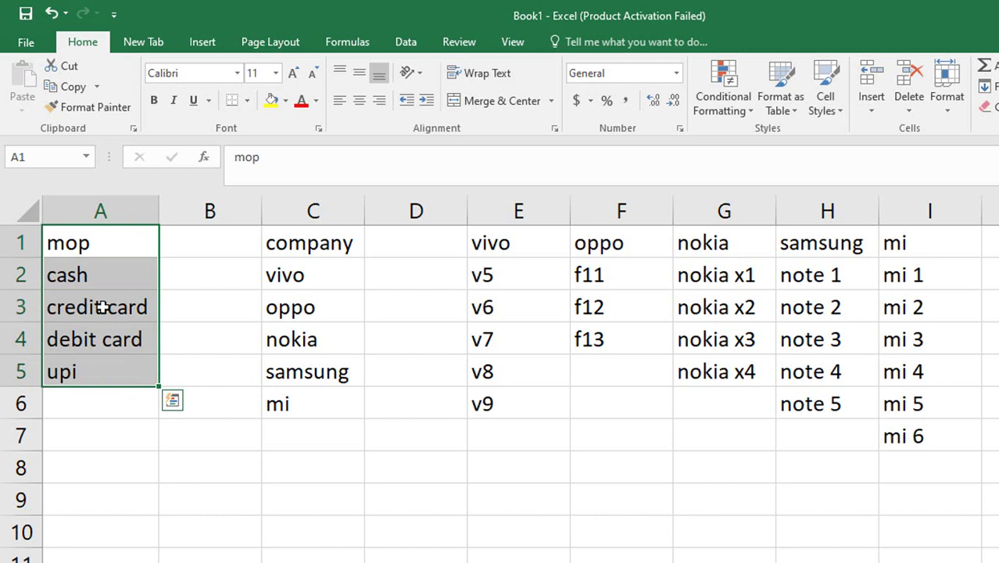
click(194, 269)
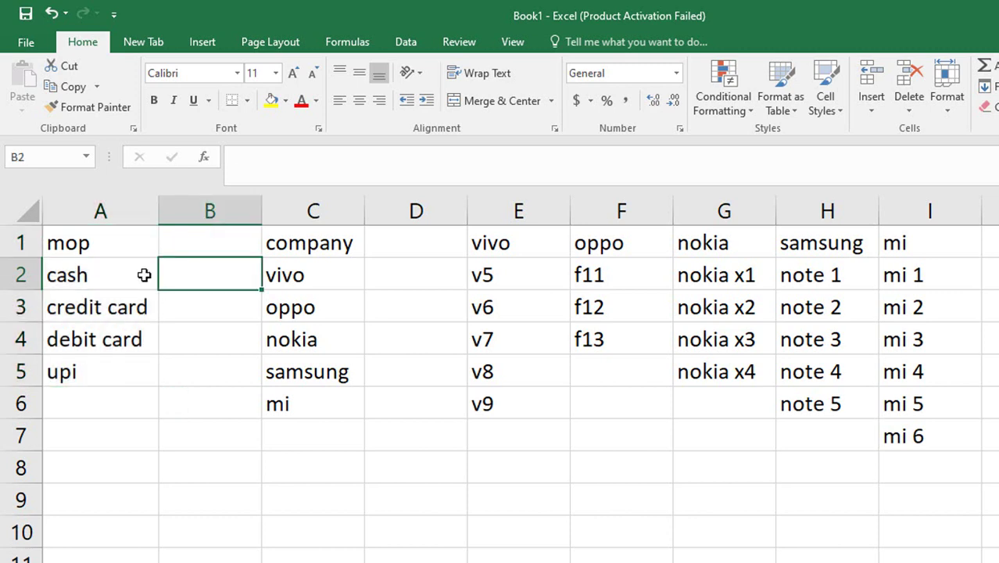
click(83, 242)
drag(81, 270, 73, 368)
click(32, 164)
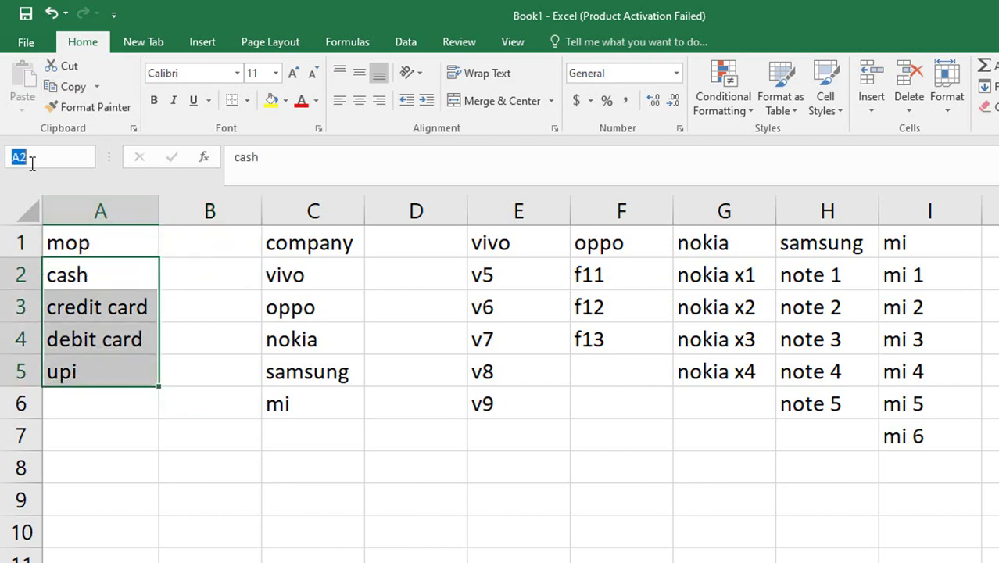
key(BackSpace)
text(mop)
key(Return)
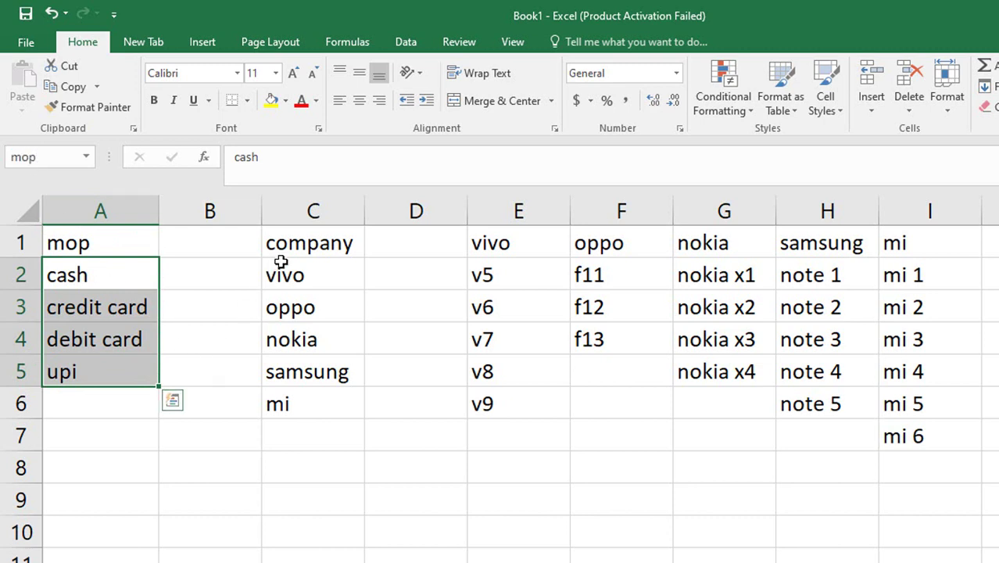
drag(307, 245, 293, 403)
Use Create from Selection with Top row on C1:C6 to name vivo through mi company.
click(347, 42)
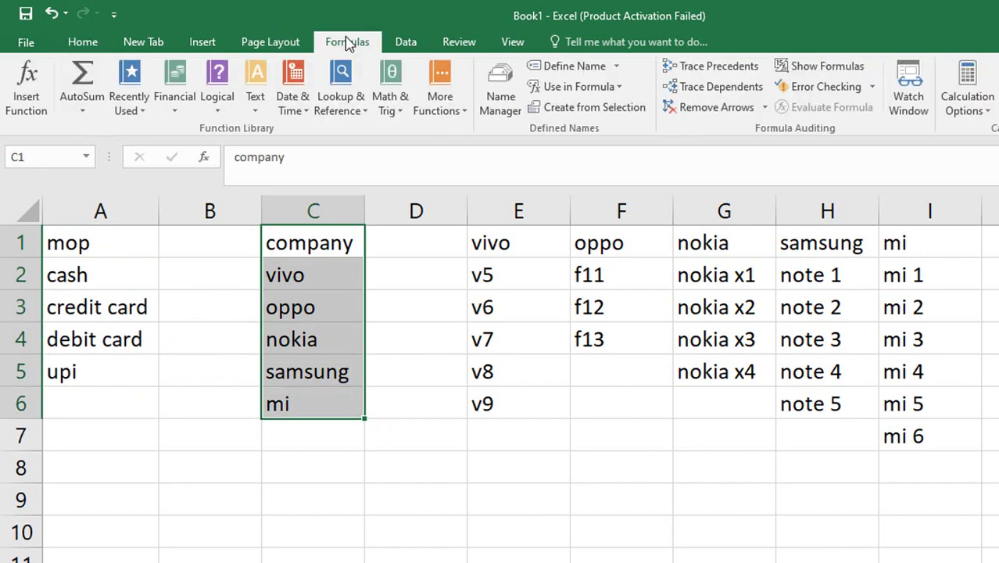
click(602, 107)
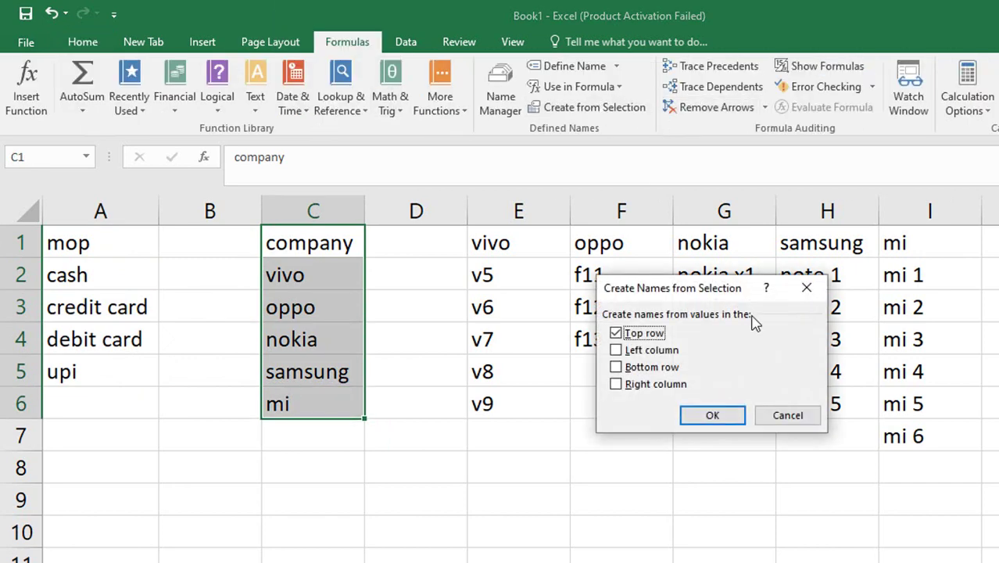
click(711, 413)
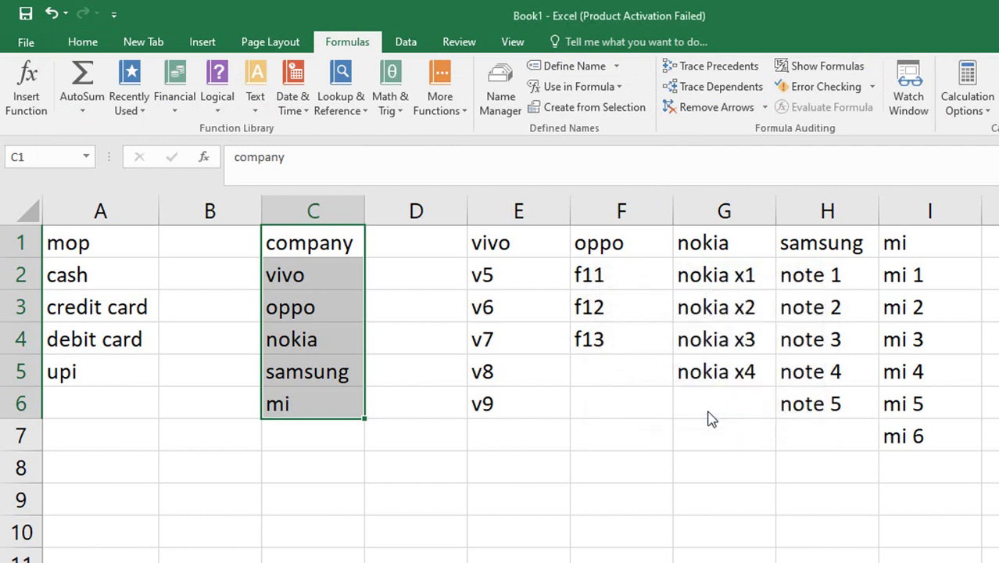
click(291, 486)
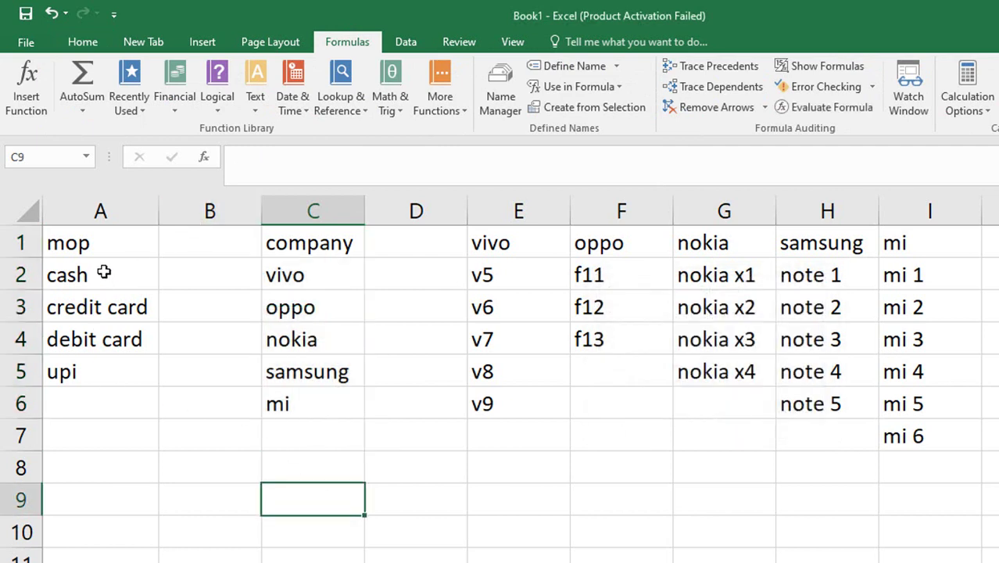
Verify the mop and company named ranges, then return to the sales table sheet.
drag(105, 277, 97, 372)
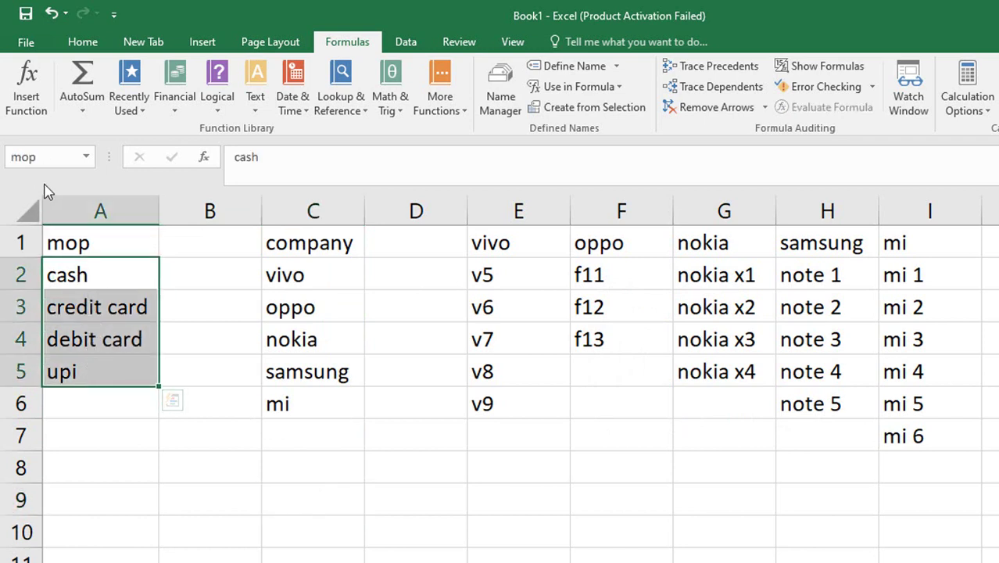
drag(324, 243, 304, 399)
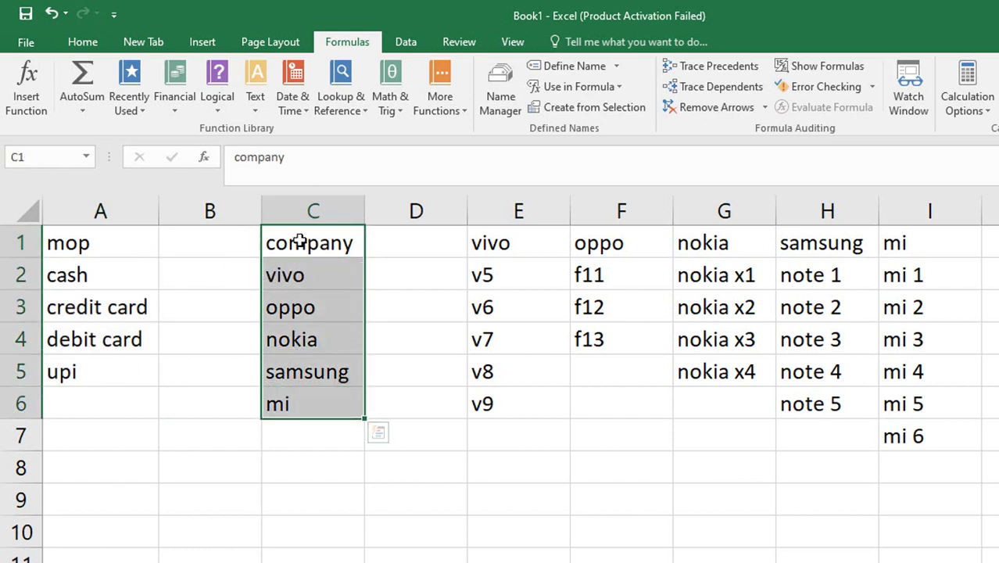
drag(322, 287, 299, 397)
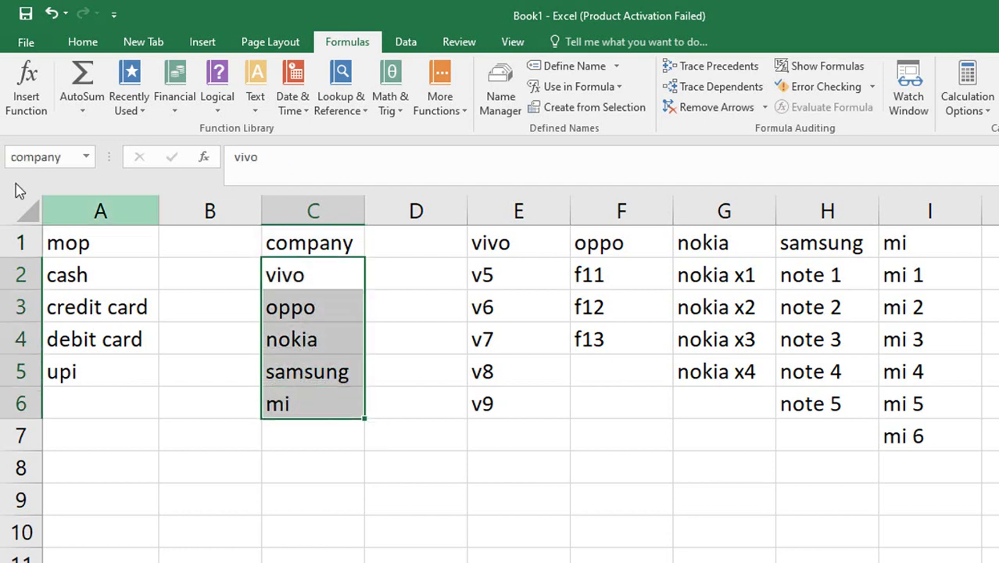
click(170, 376)
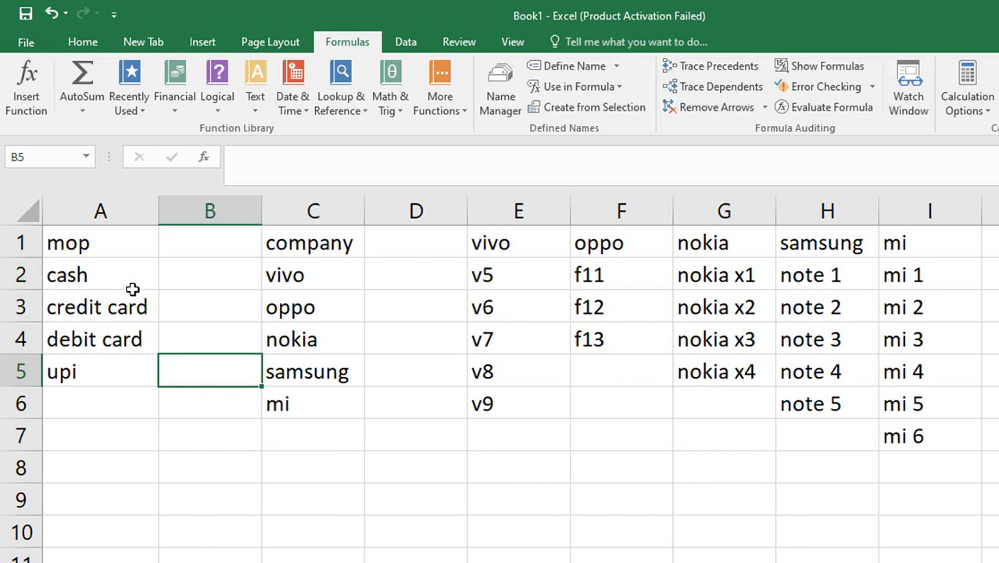
drag(96, 279, 90, 361)
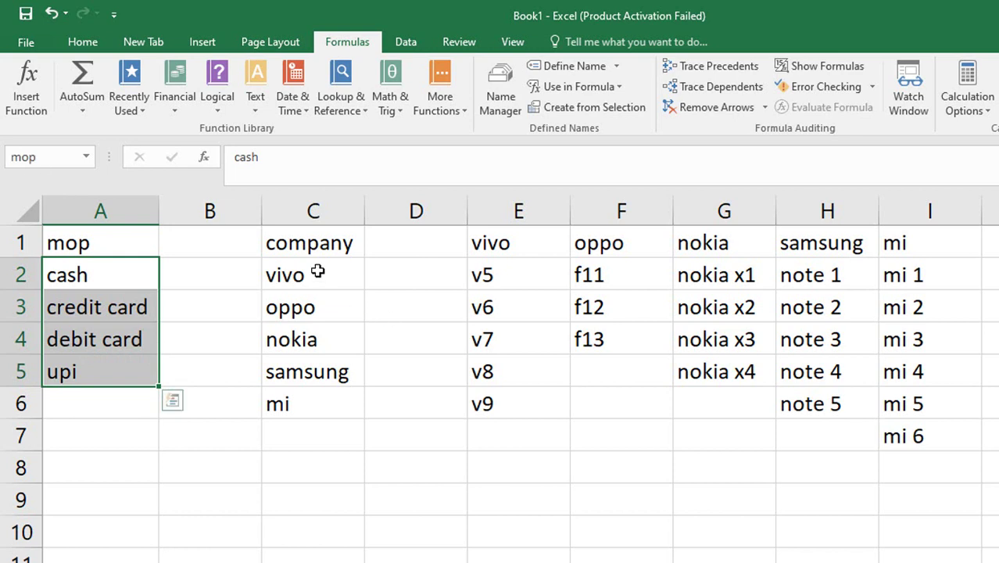
drag(317, 242, 301, 394)
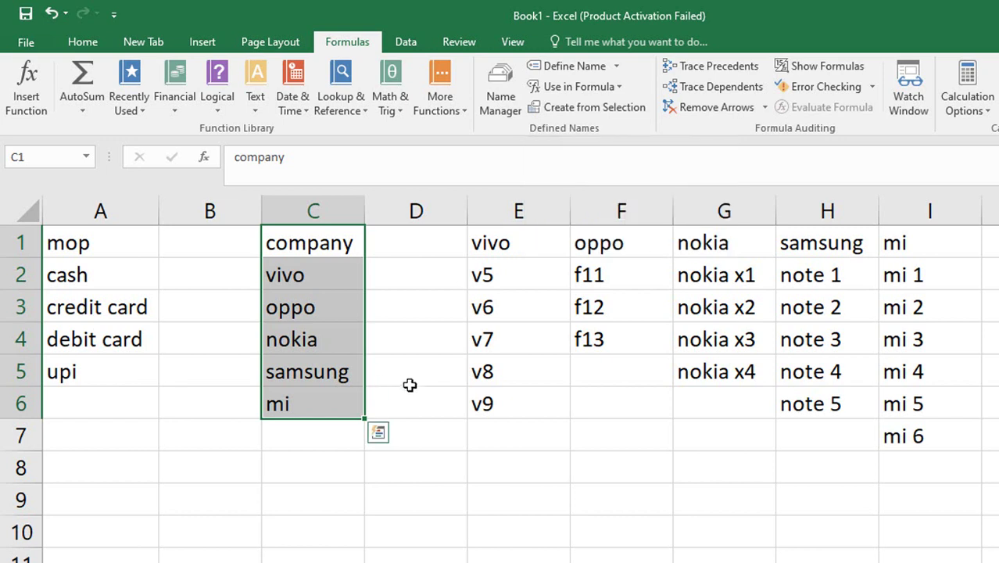
click(411, 376)
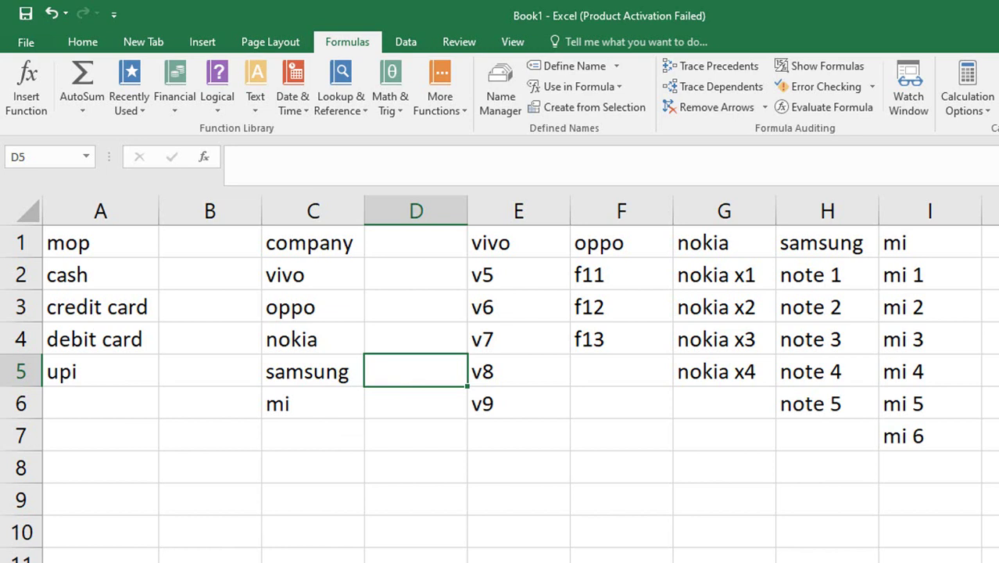
key(ctrl+Page_Down)
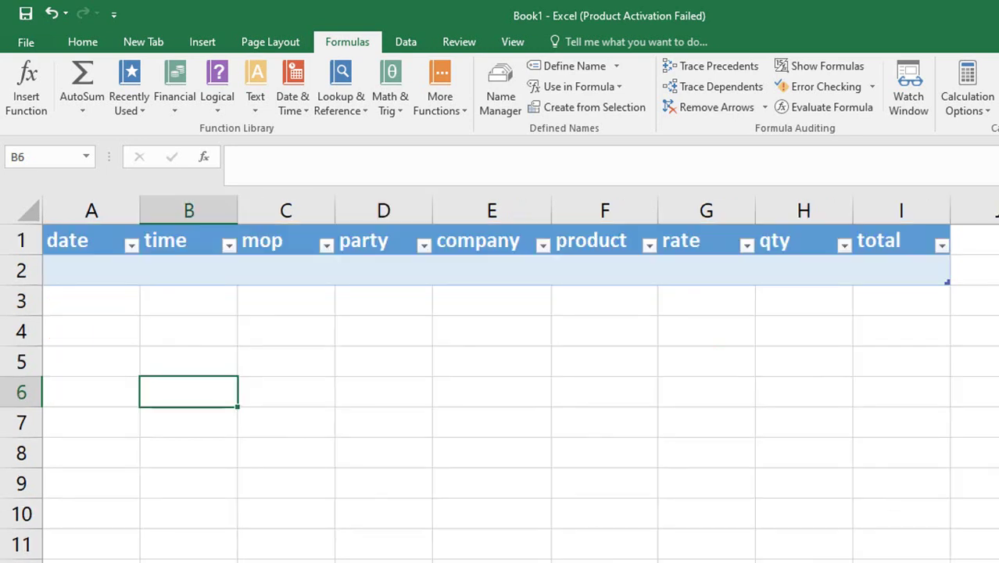
Give C2 a List validation sourced from the mop name, then test its drop-down.
click(286, 272)
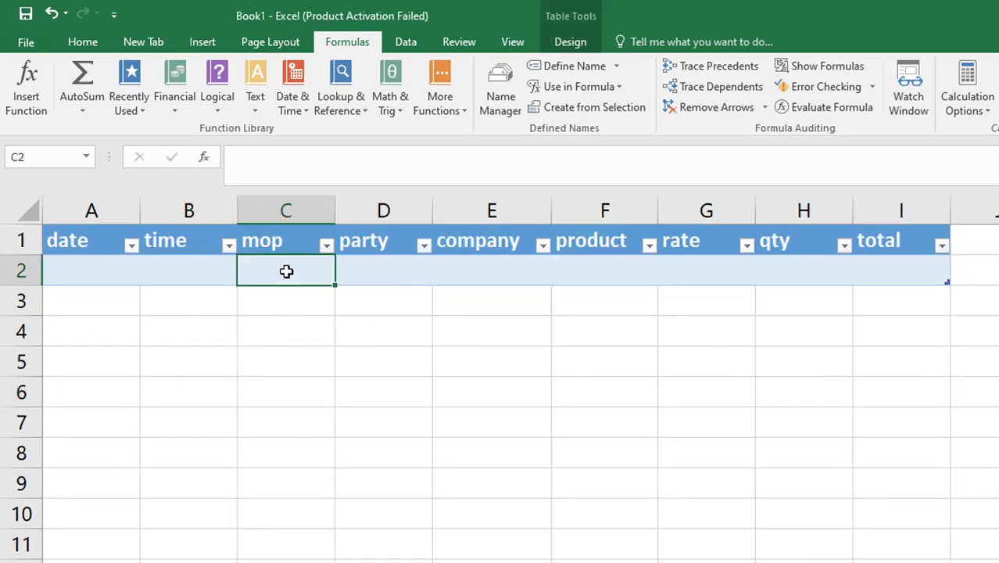
click(403, 42)
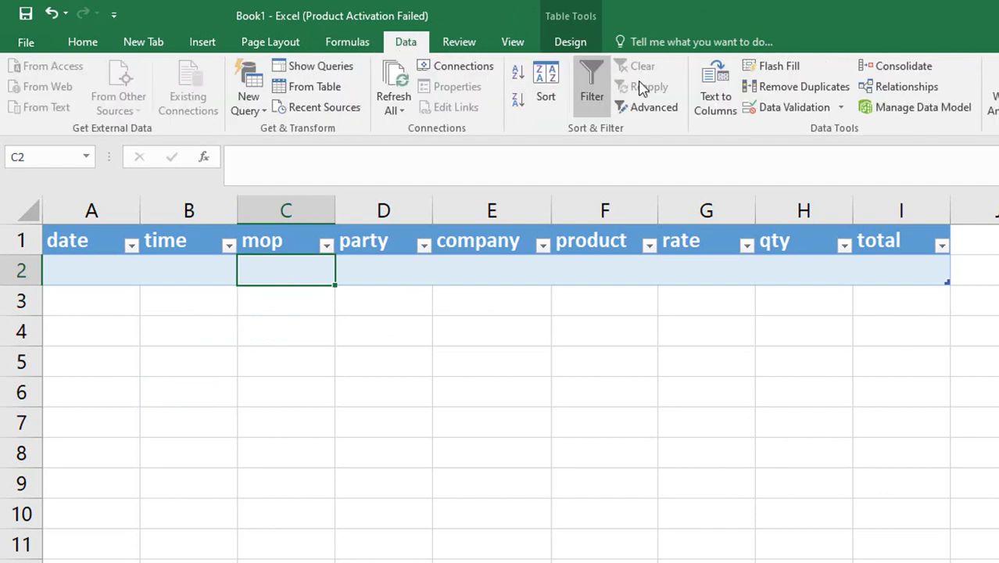
click(809, 109)
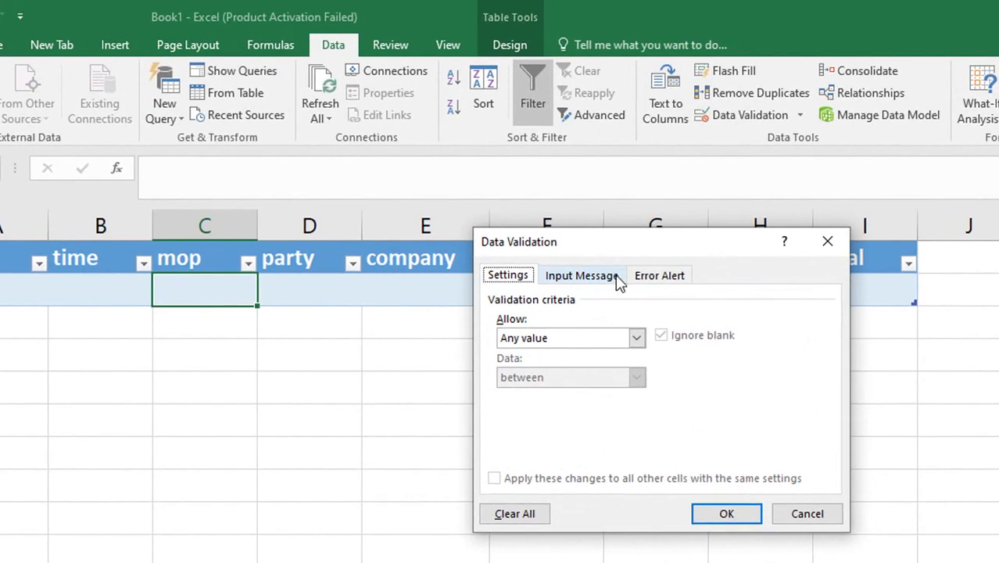
click(594, 342)
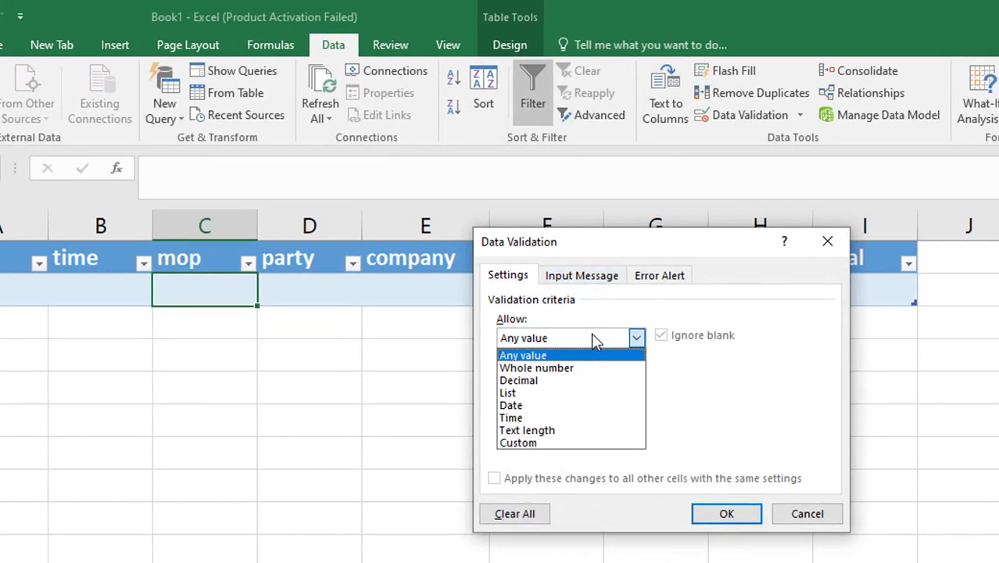
click(527, 395)
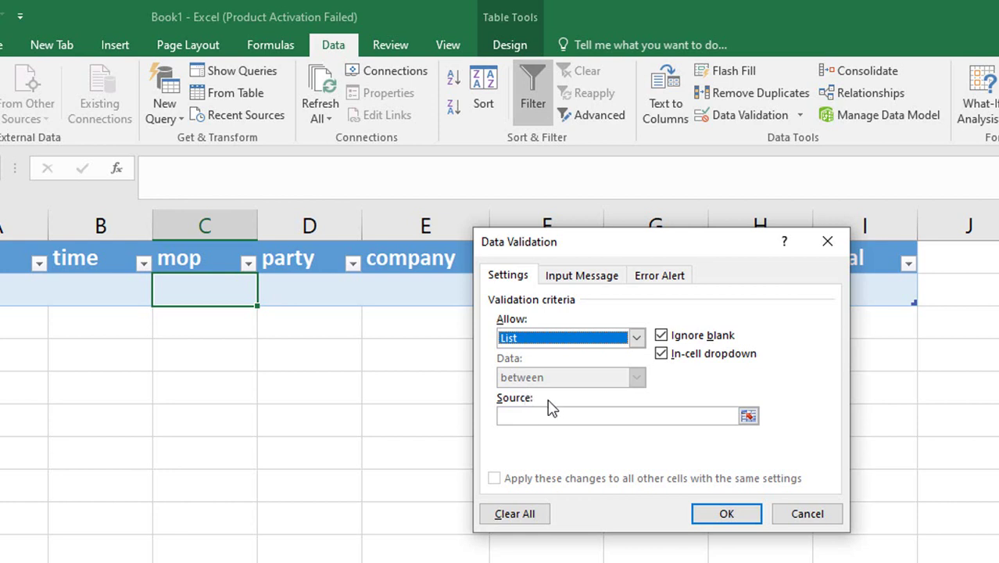
click(530, 417)
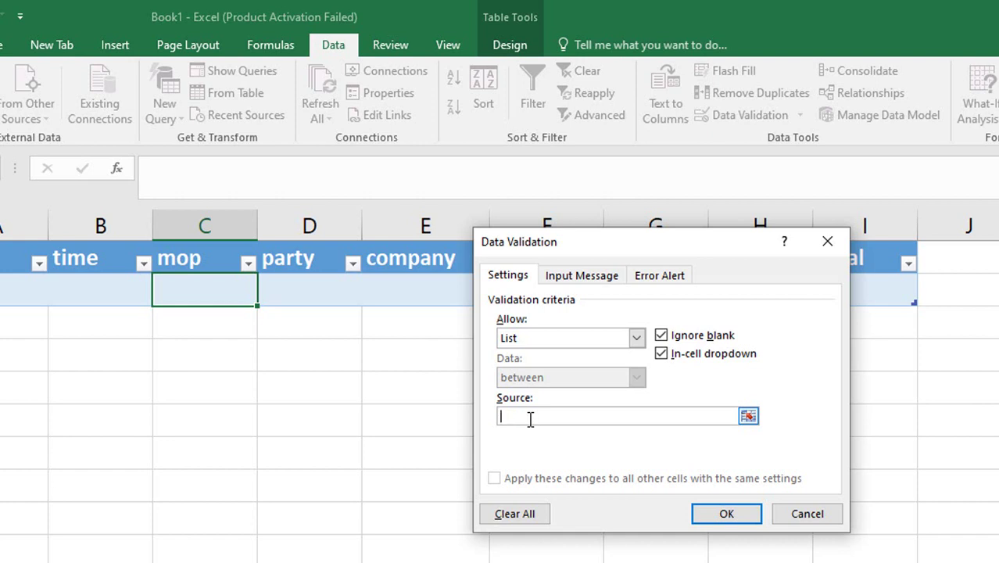
key(F3)
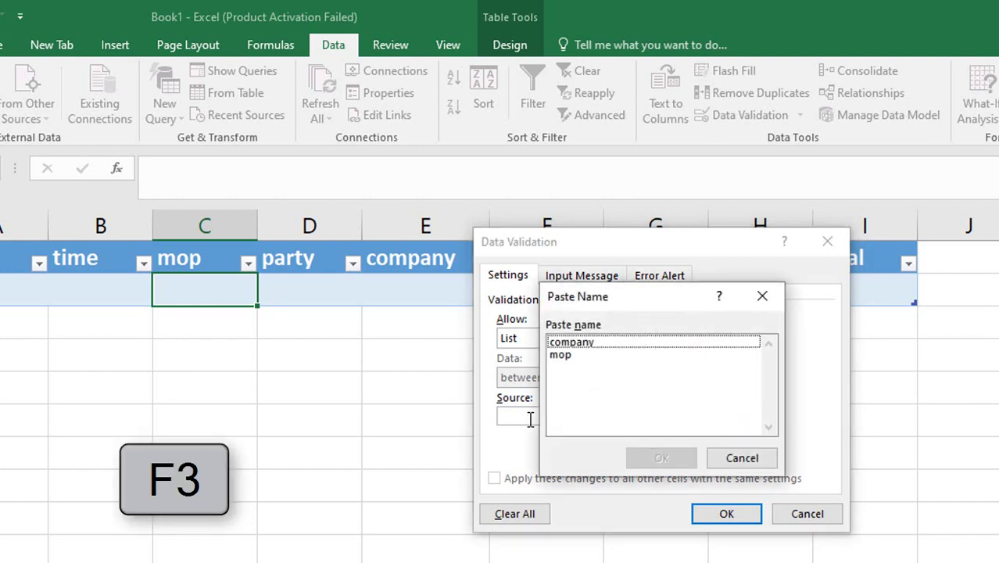
click(574, 355)
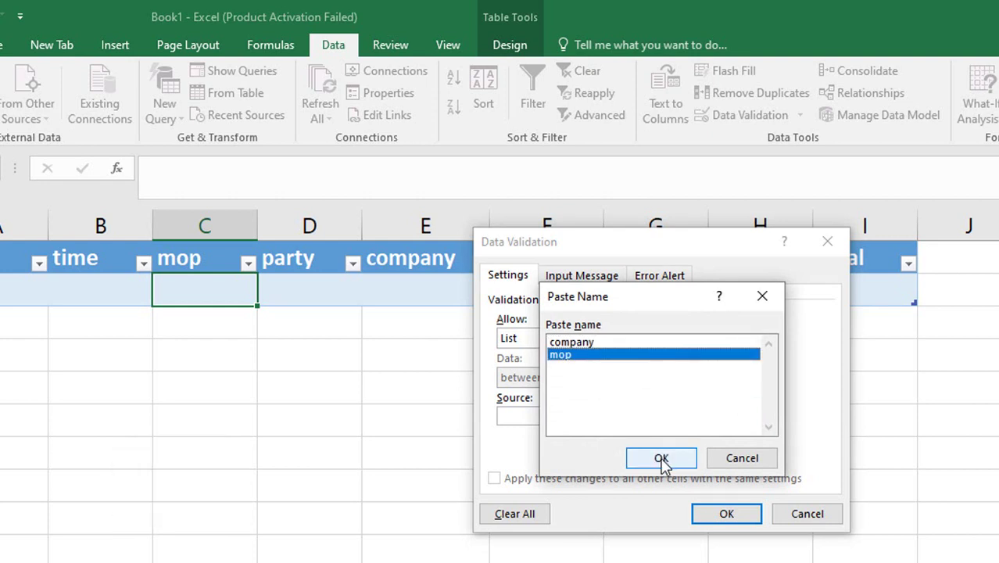
click(661, 458)
click(707, 516)
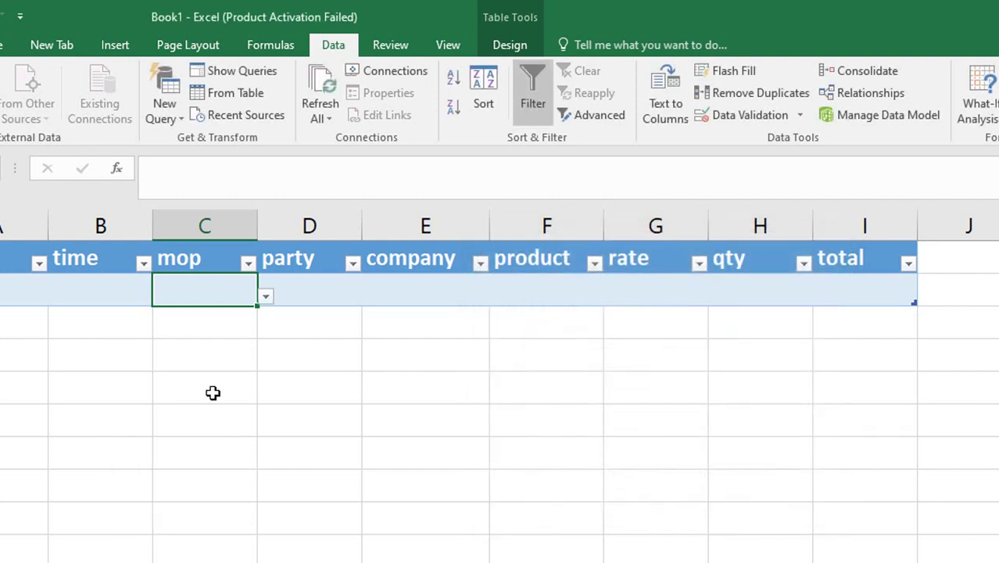
click(266, 297)
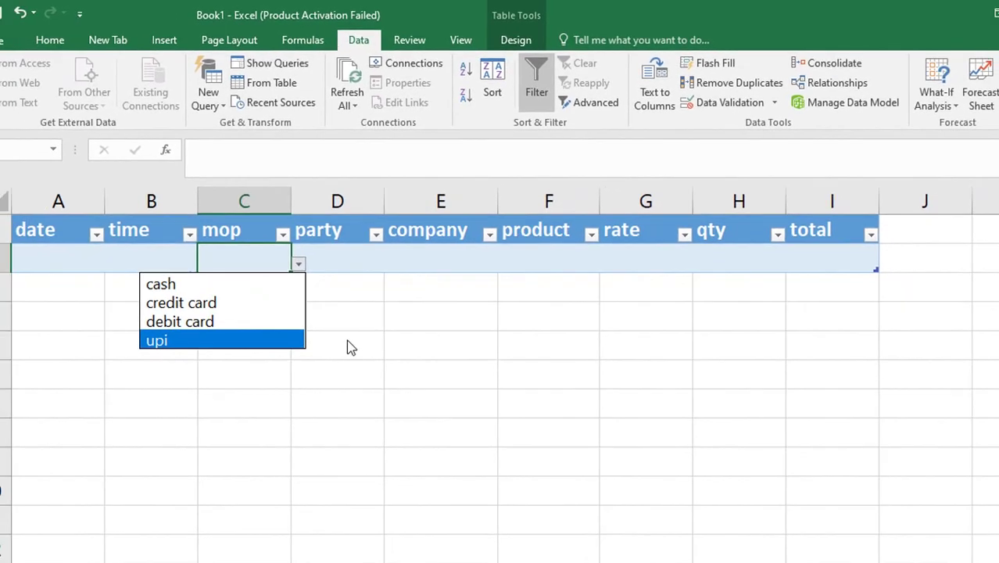
click(336, 388)
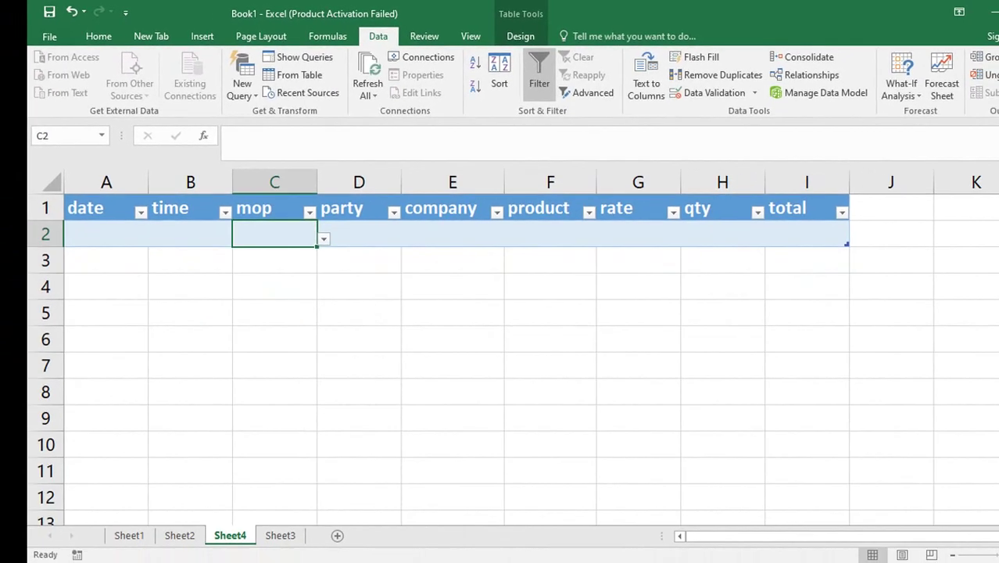
On Sheet3, enter paytm in A6 beneath upi.
click(280, 536)
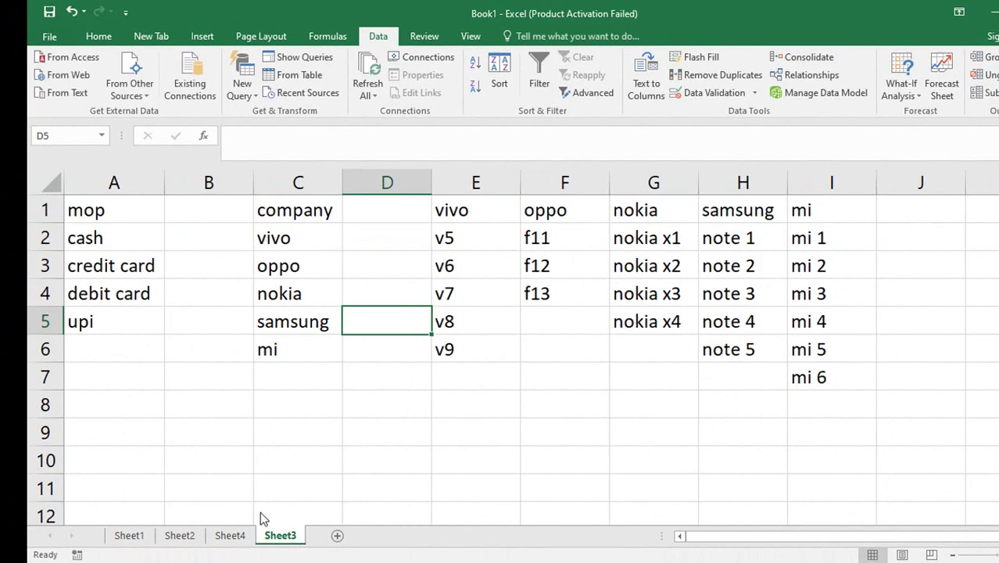
click(115, 350)
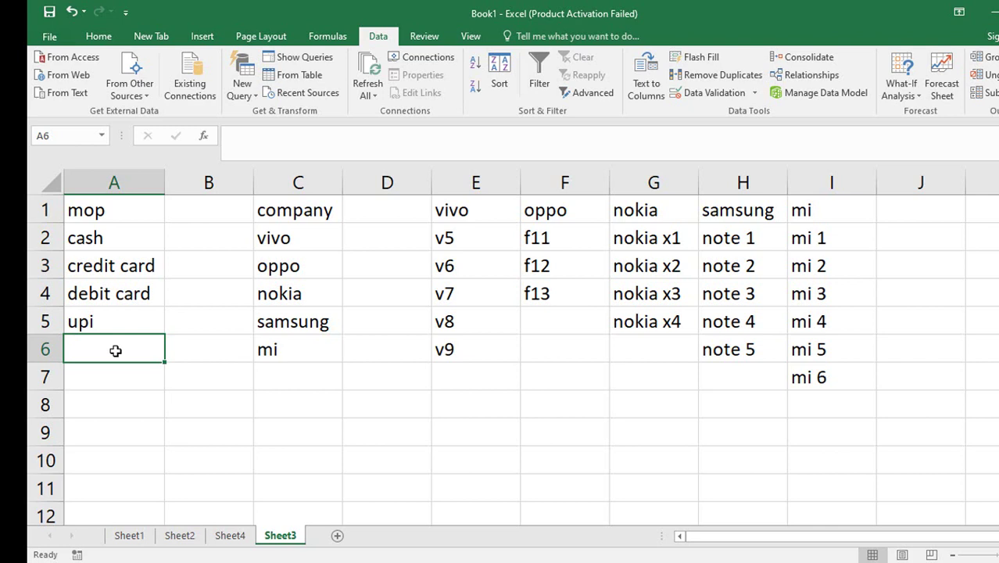
text(paytm)
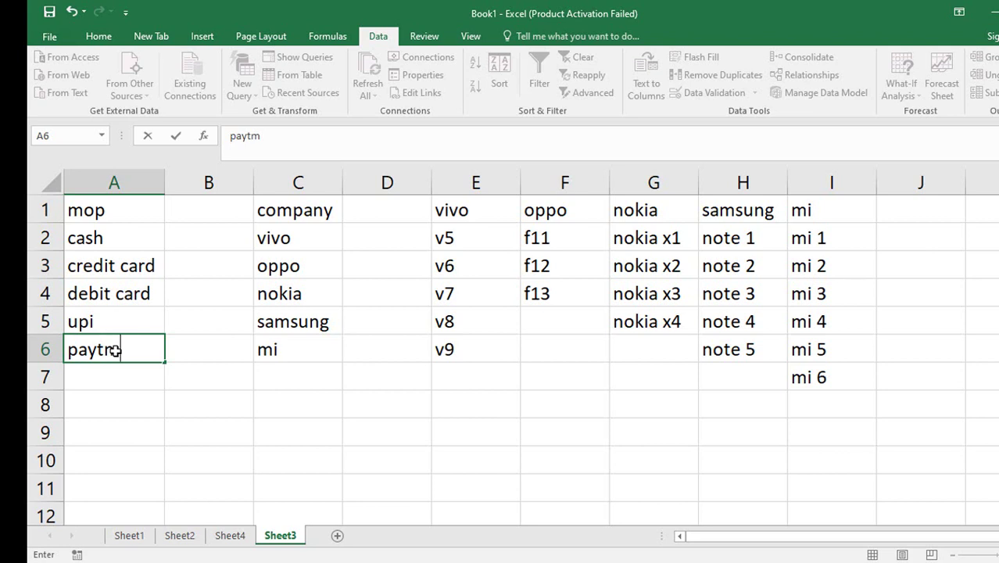
key(Return)
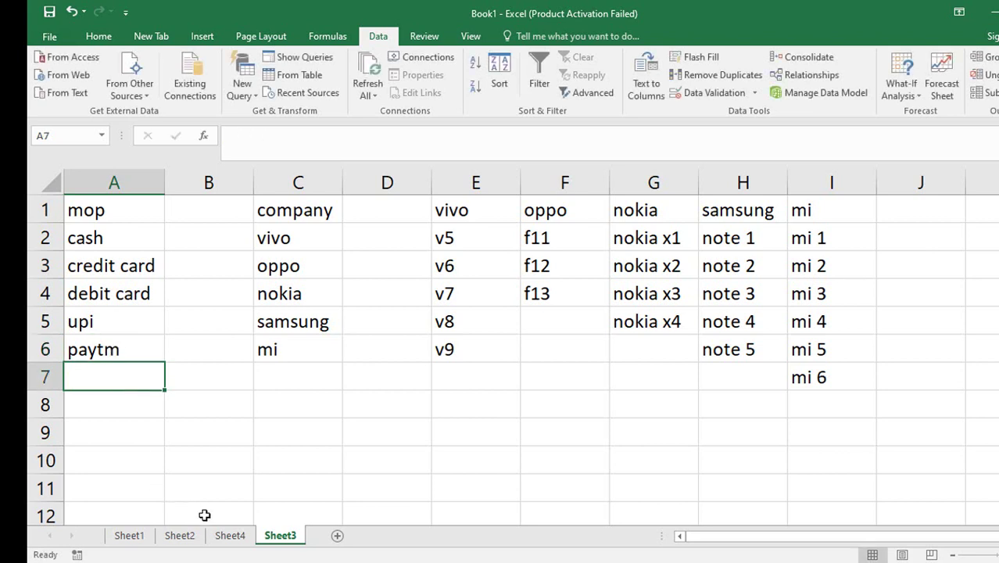
Check that Sheet4's mop drop-down in C2 still lacks paytm, then return to Sheet3.
click(227, 536)
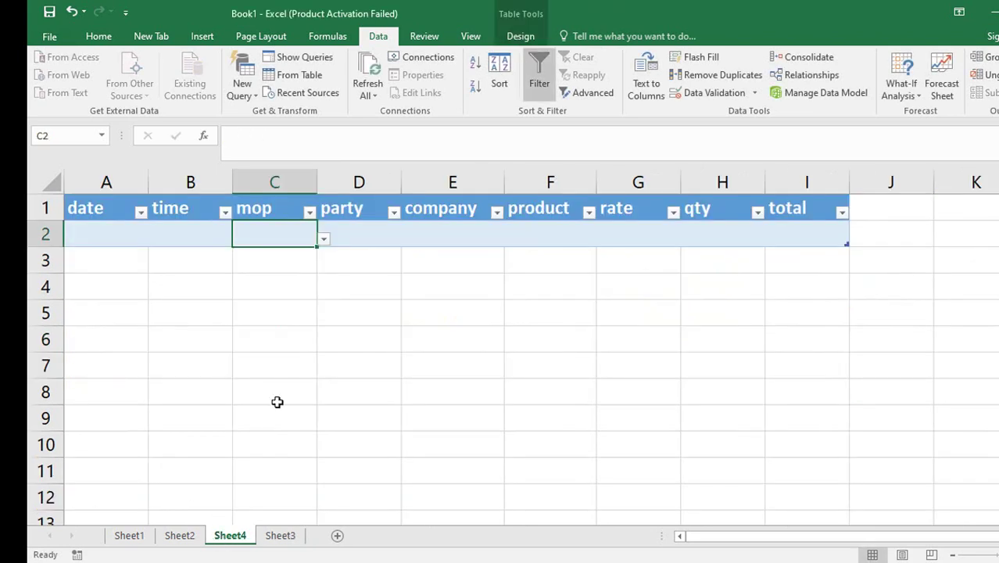
click(325, 240)
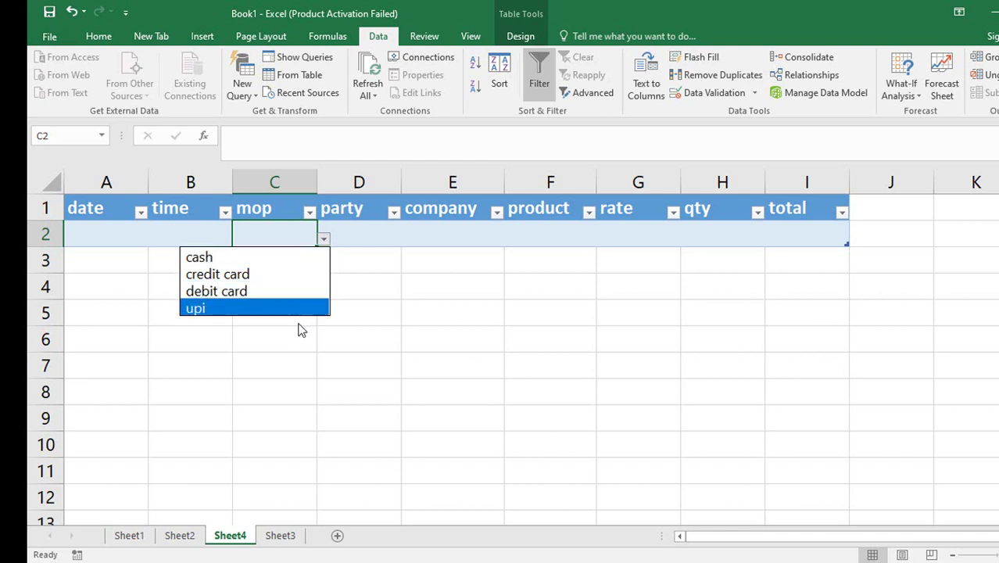
key(Escape)
click(280, 535)
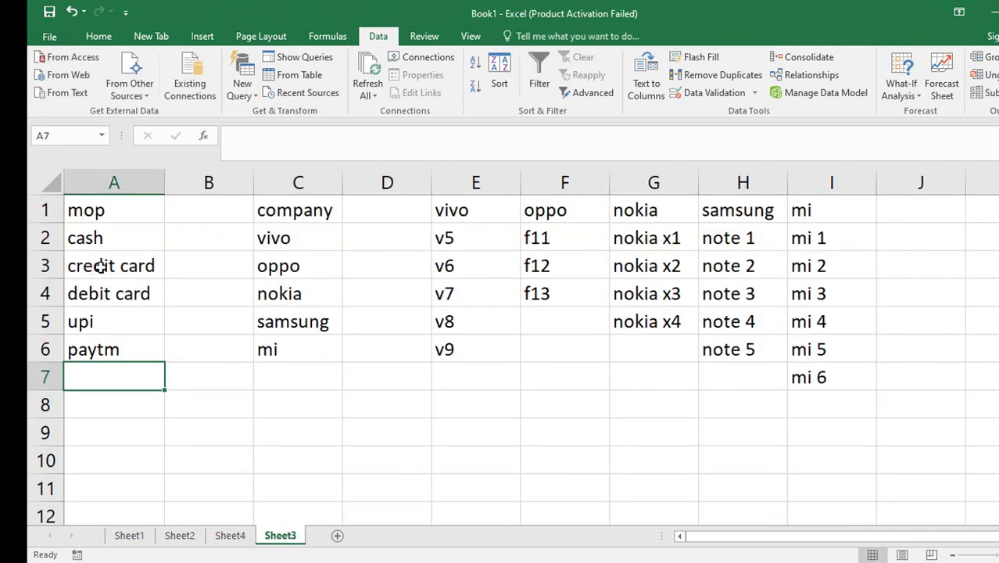
Redefine the mop name in Name Manager as Sheet3!$A$2:$A$6 and verify on Sheet4.
click(324, 37)
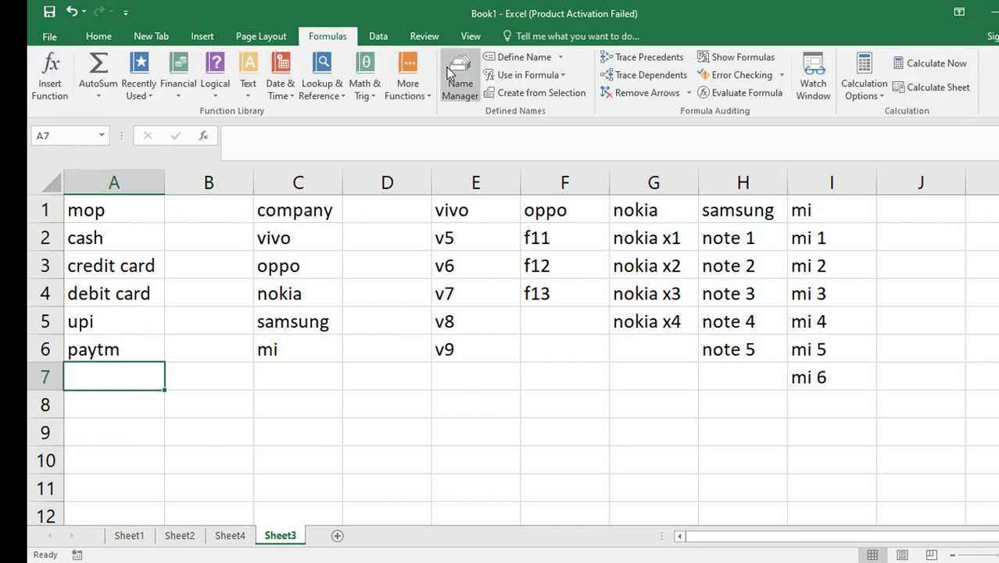
click(454, 75)
click(462, 229)
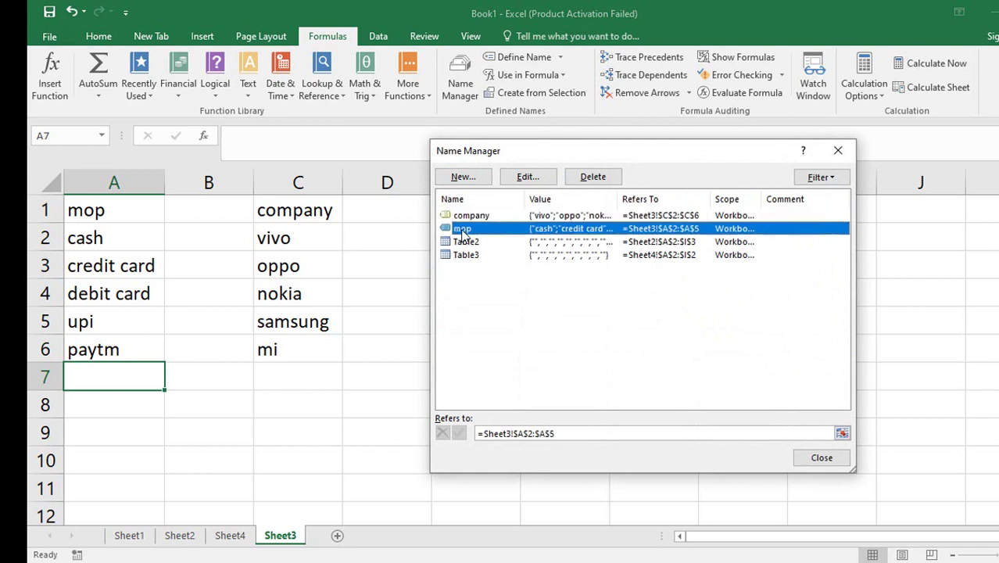
click(841, 434)
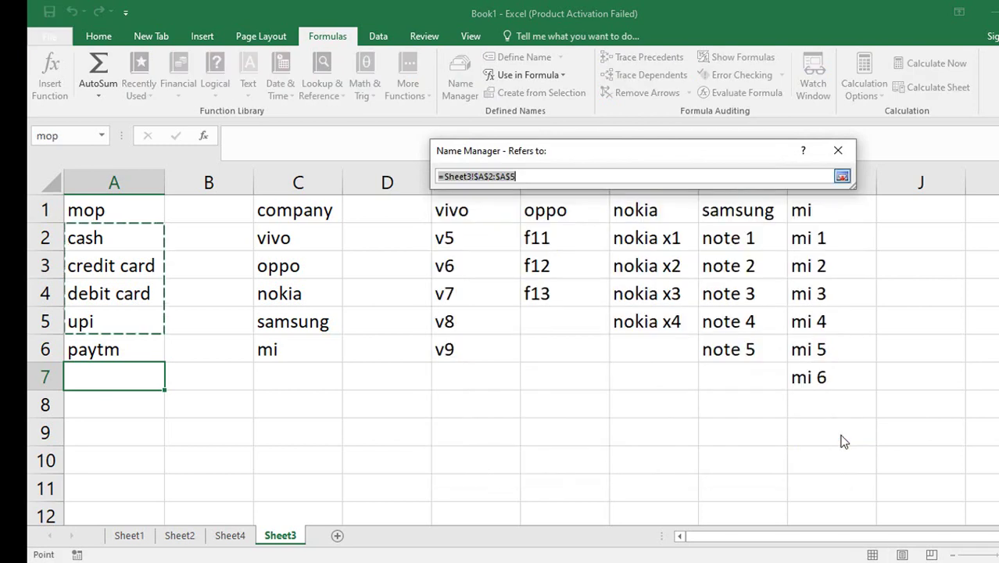
click(116, 237)
drag(116, 236, 111, 348)
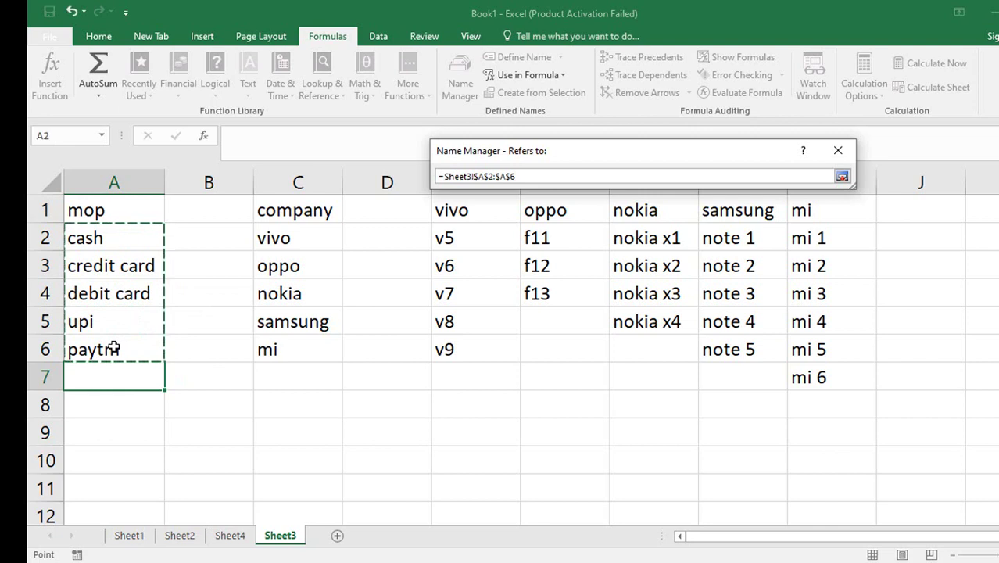
click(842, 177)
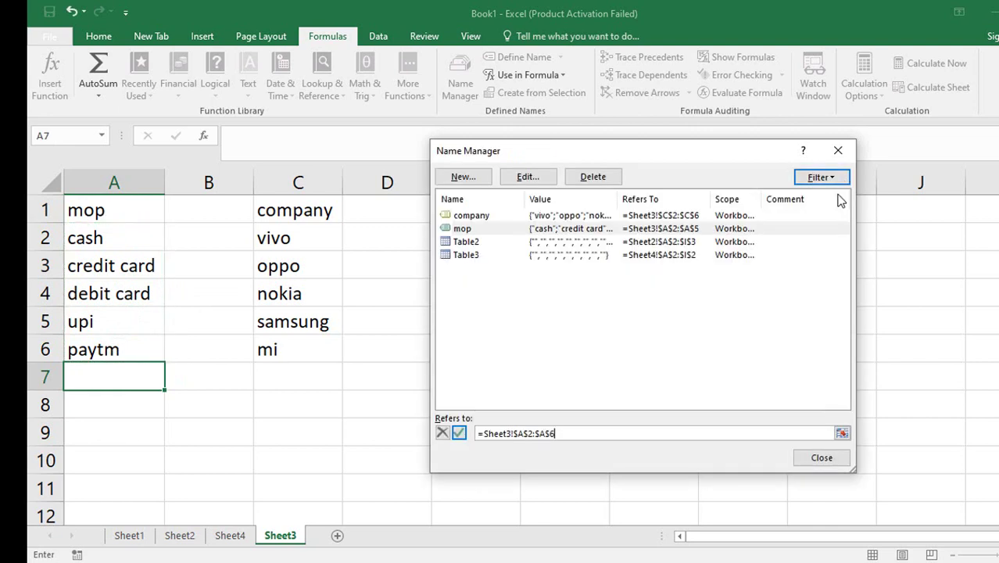
click(813, 459)
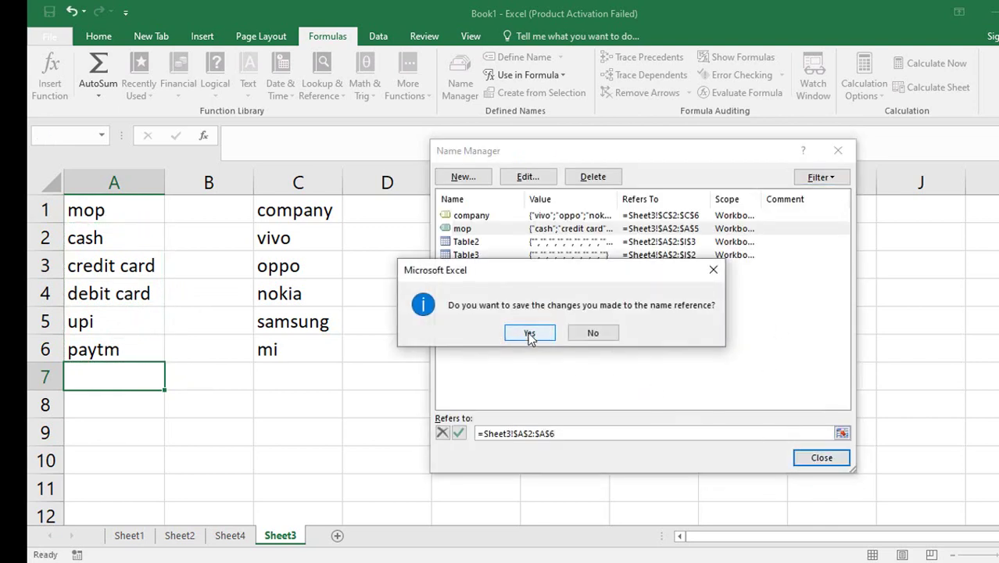
click(529, 334)
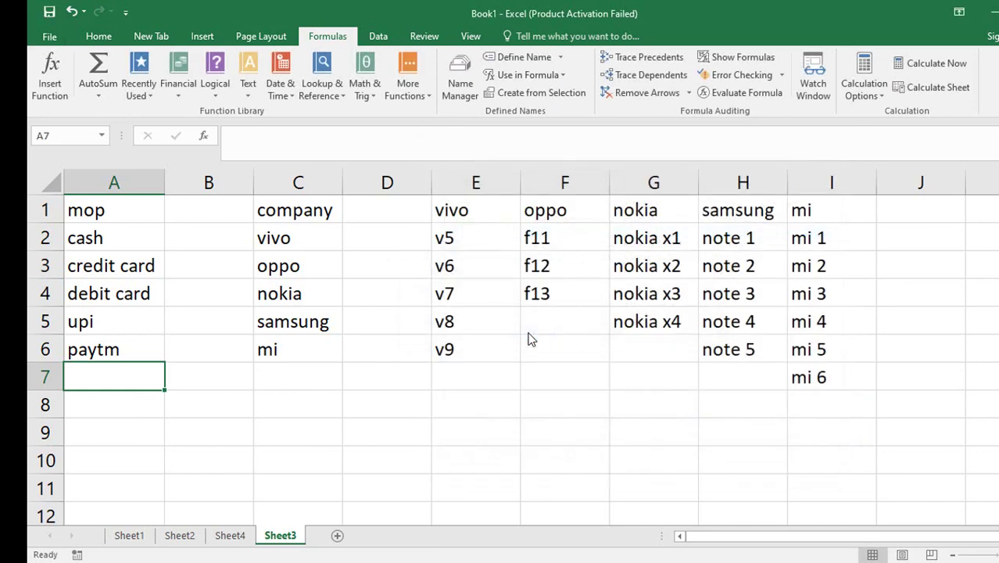
click(230, 536)
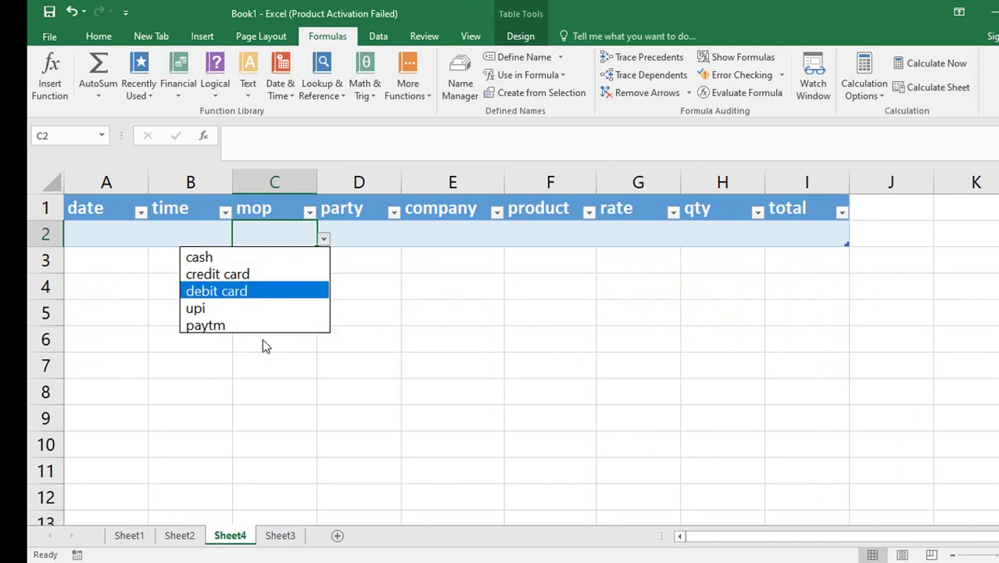
key(Escape)
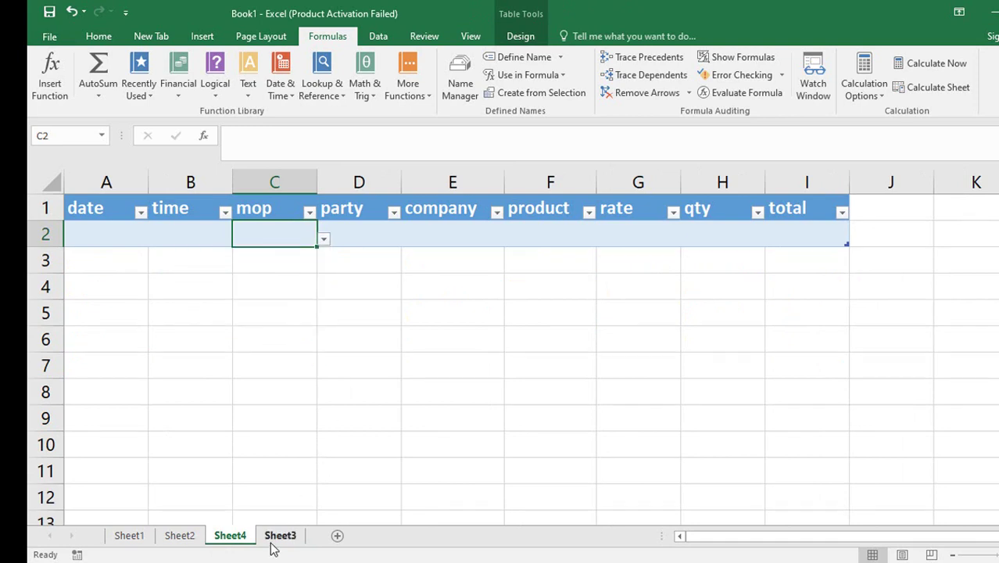
Convert Sheet3's company list C1:C6 into a table with headers.
click(278, 536)
click(290, 405)
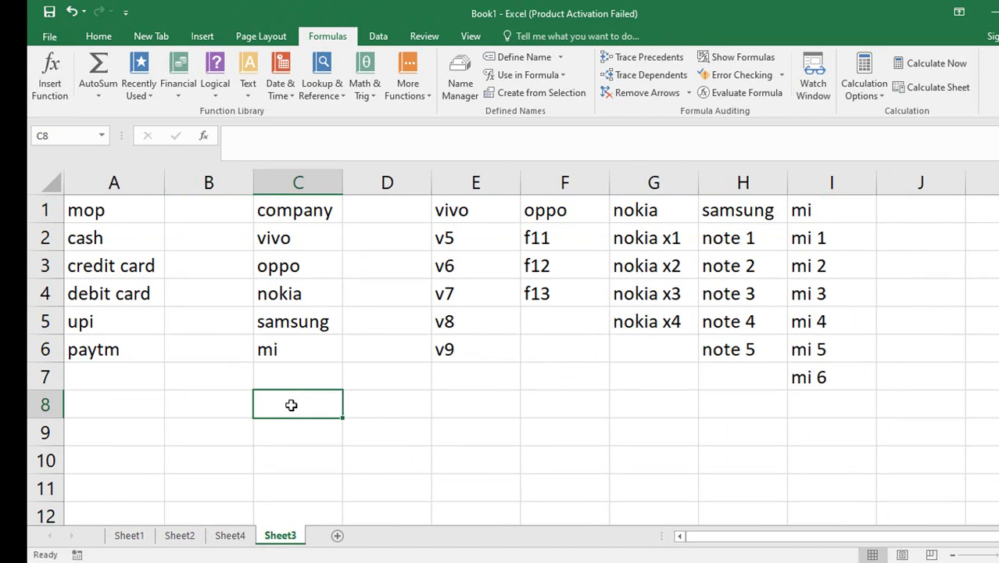
drag(321, 210, 286, 342)
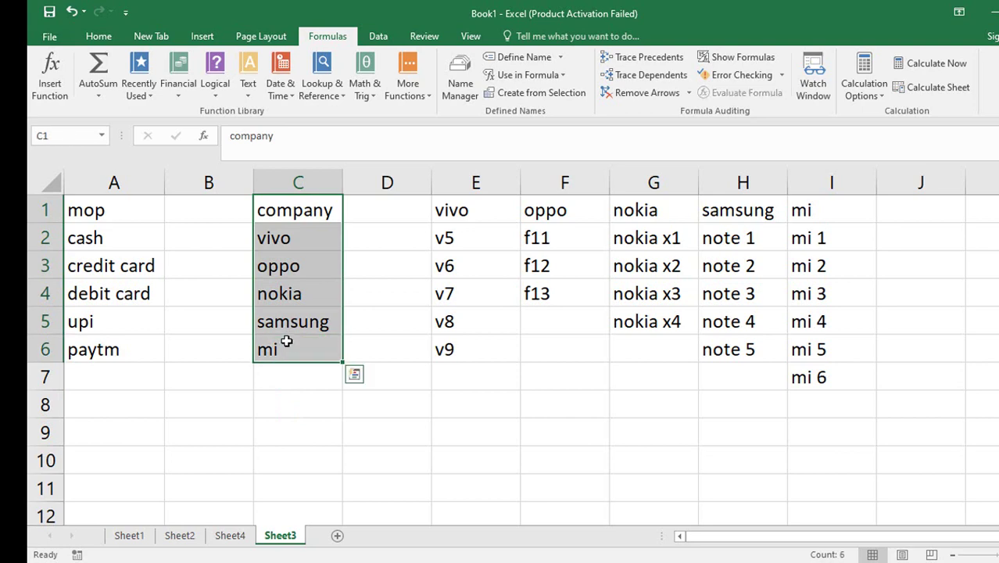
key(ctrl+t)
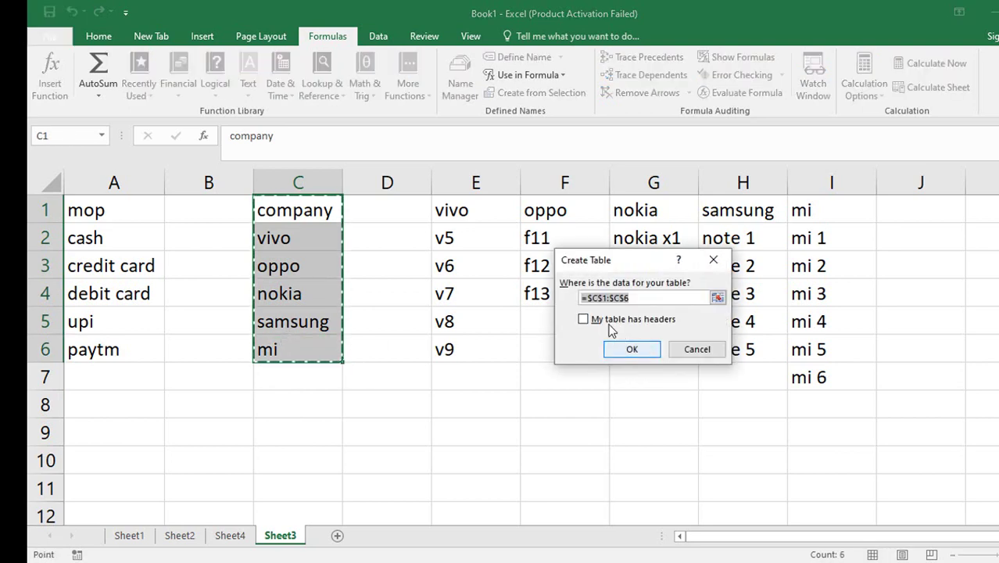
click(608, 329)
click(645, 353)
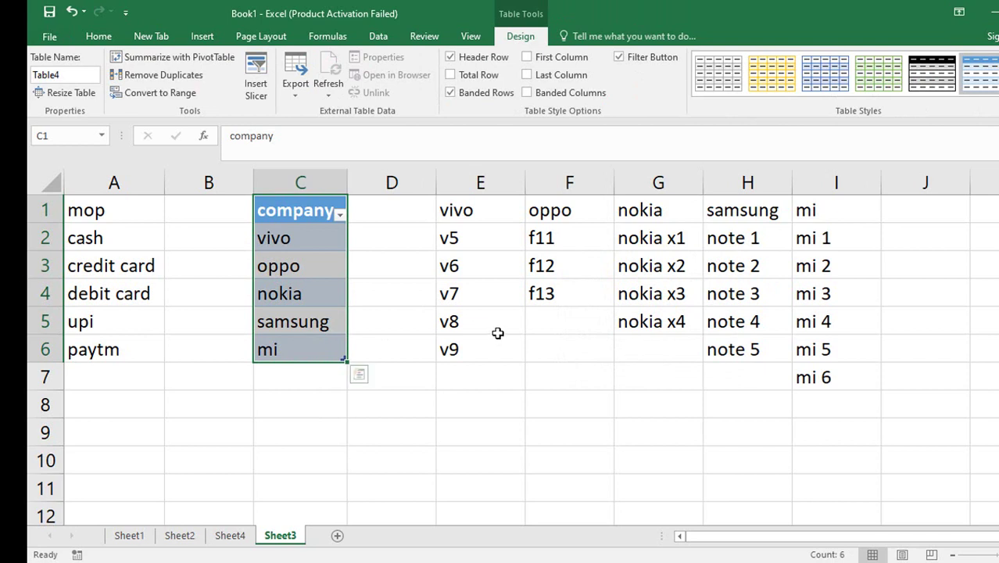
click(426, 314)
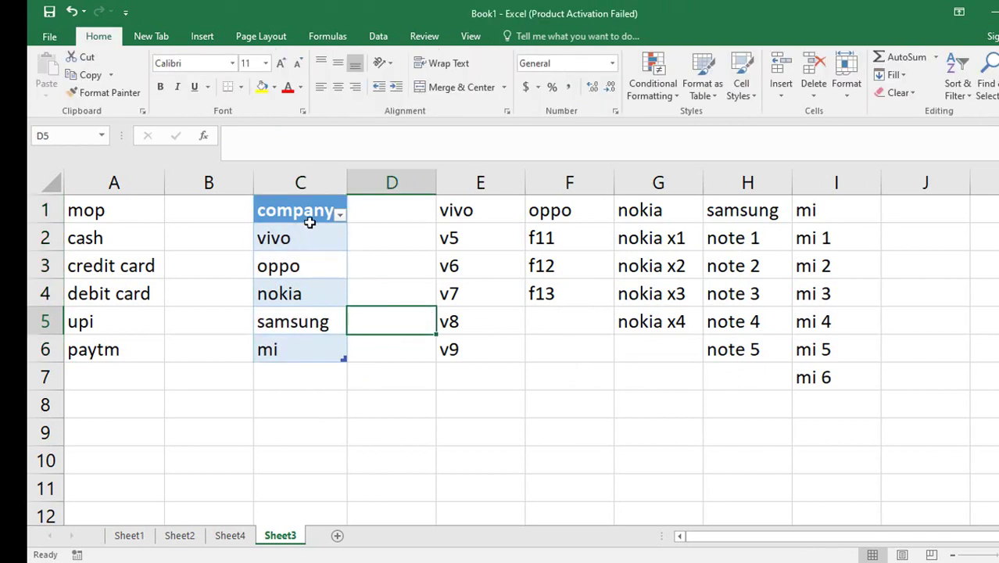
Create the company name from the table's top row with Create from Selection.
drag(306, 215, 285, 350)
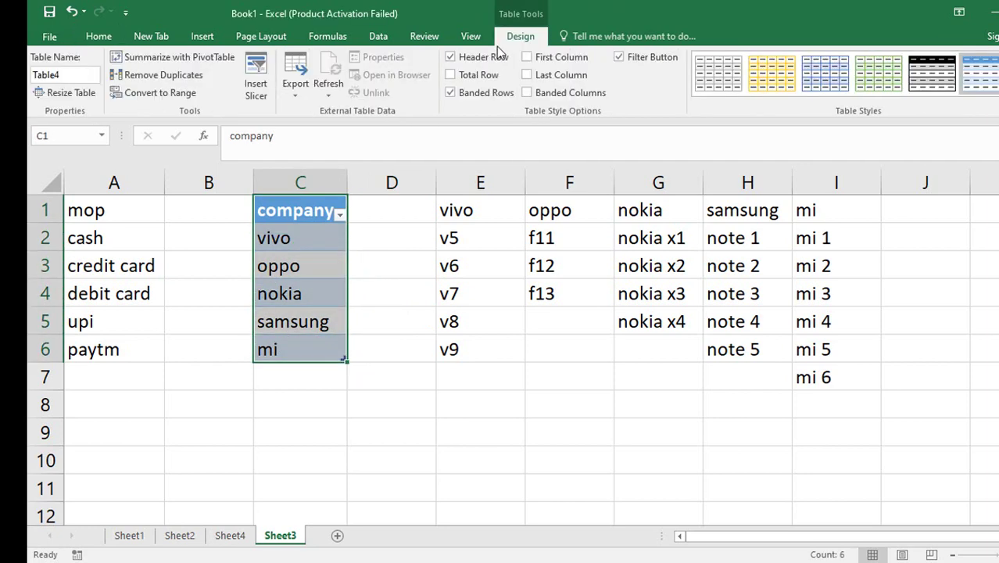
click(326, 37)
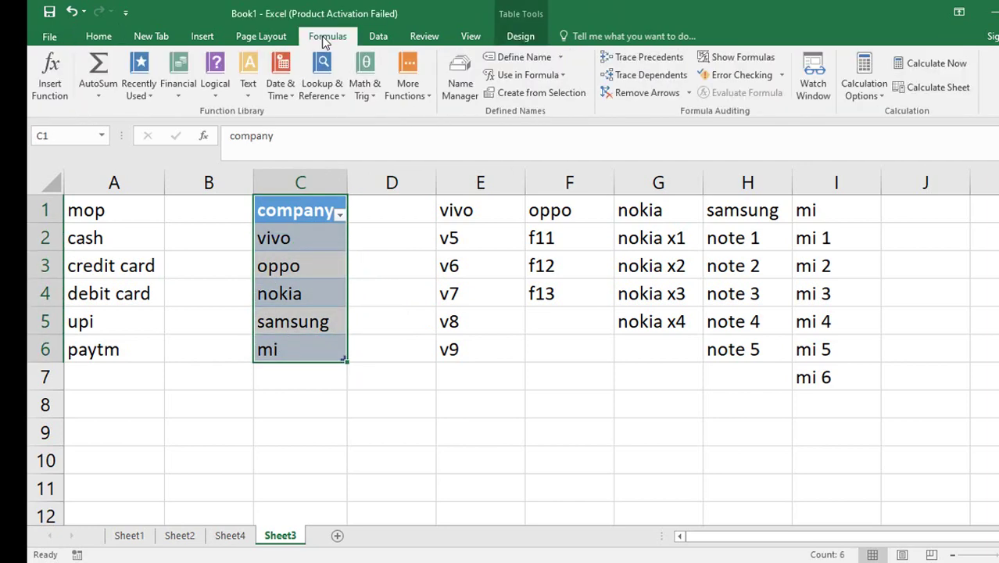
click(538, 92)
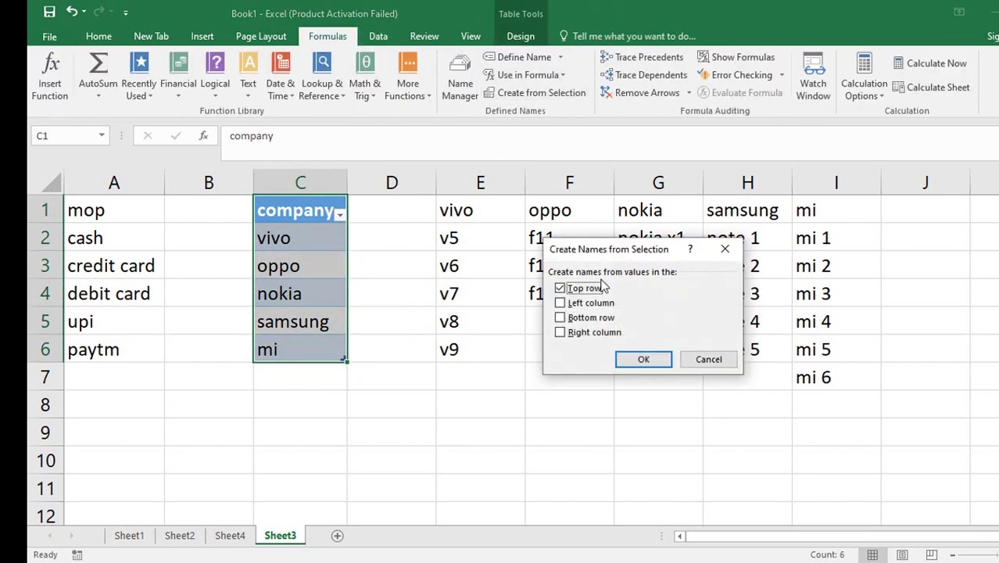
click(642, 360)
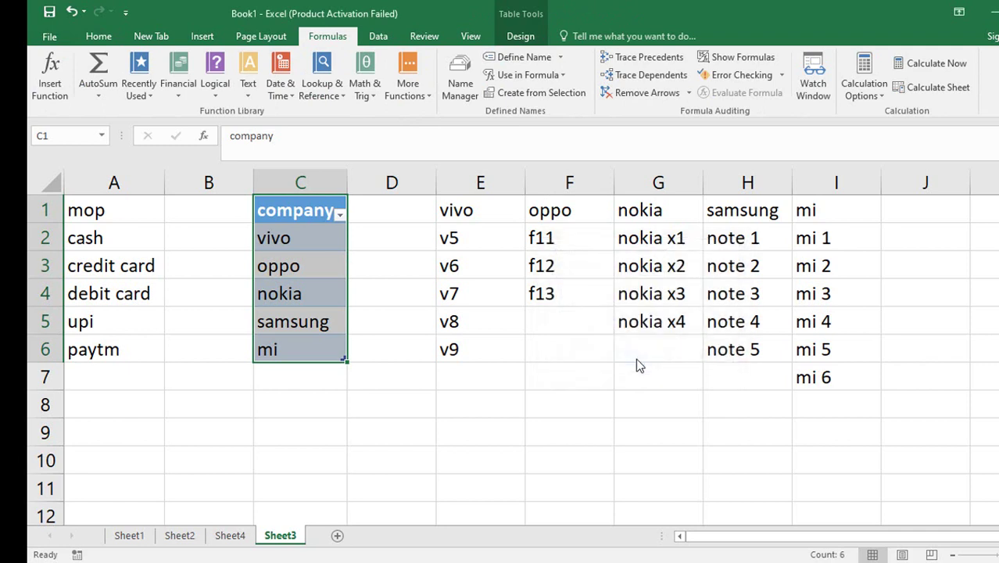
click(389, 234)
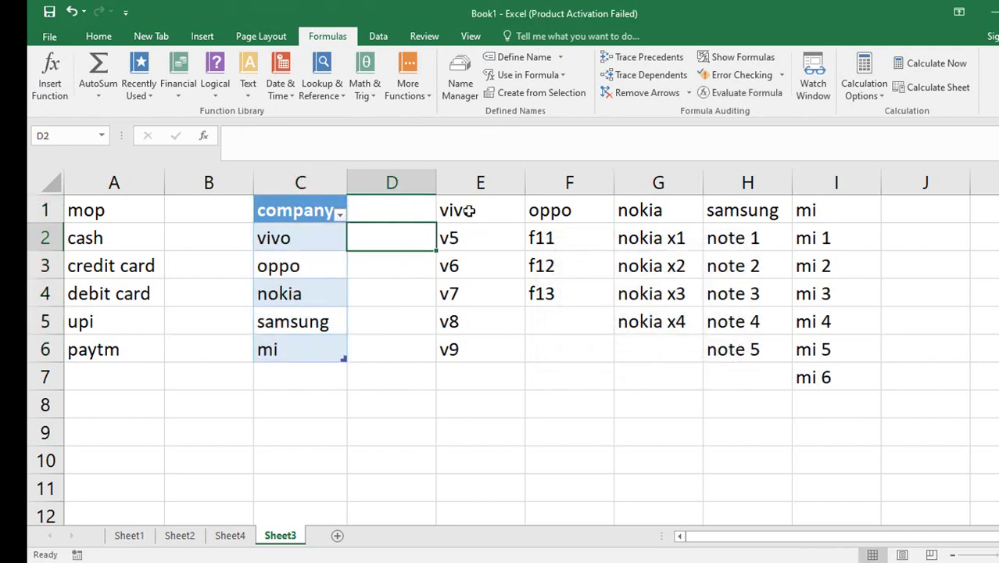
drag(466, 210, 467, 349)
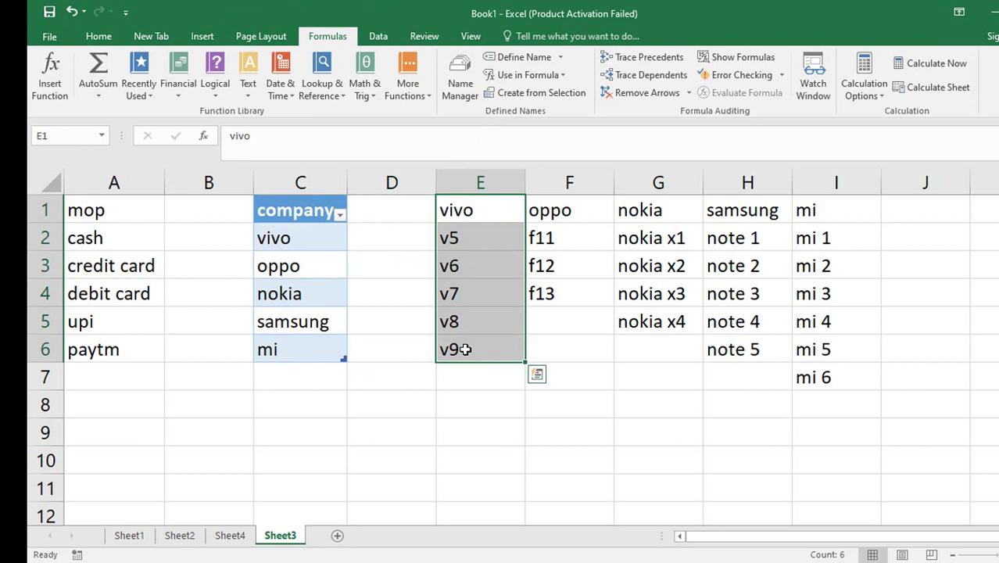
Make the vivo list E1:E6 a table with headers.
key(ctrl+t)
click(628, 325)
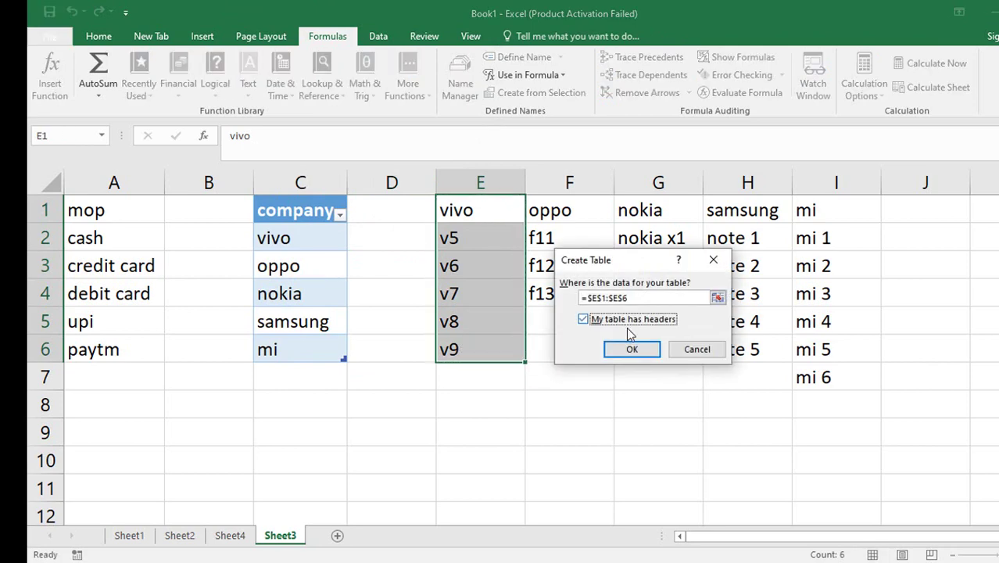
click(630, 350)
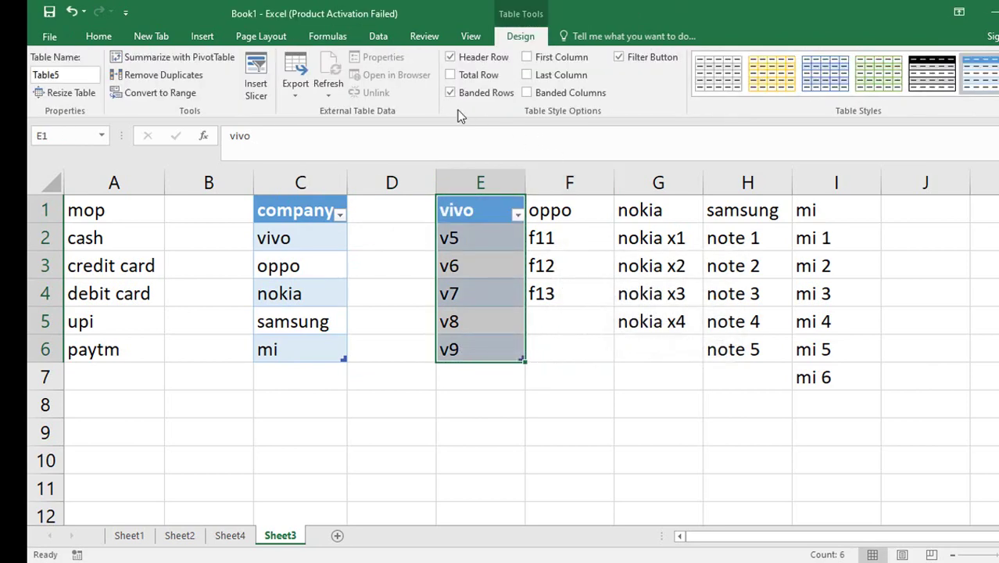
Create the vivo name from the range's top row using Ctrl+Shift+F3.
click(317, 39)
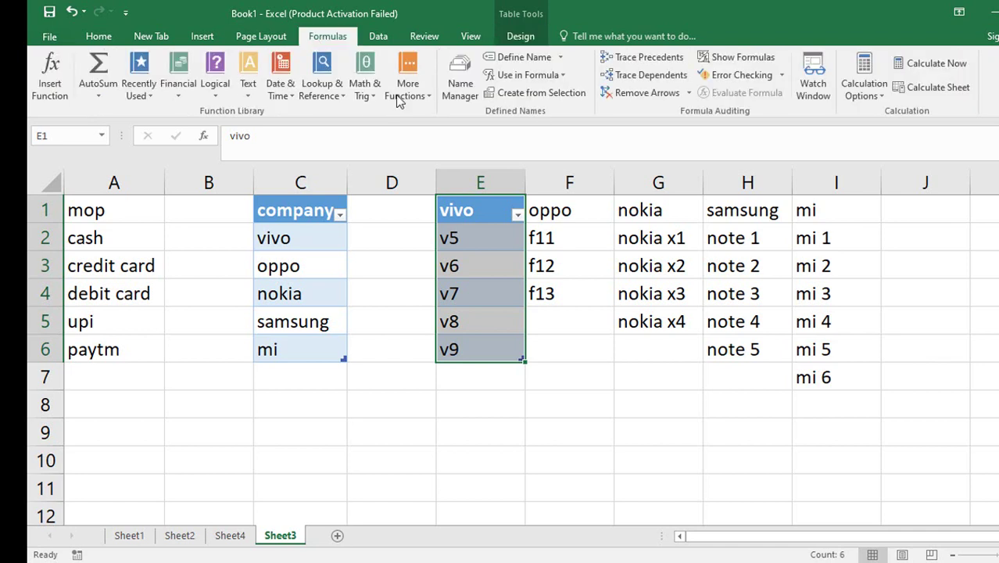
key(ctrl+shift+F3)
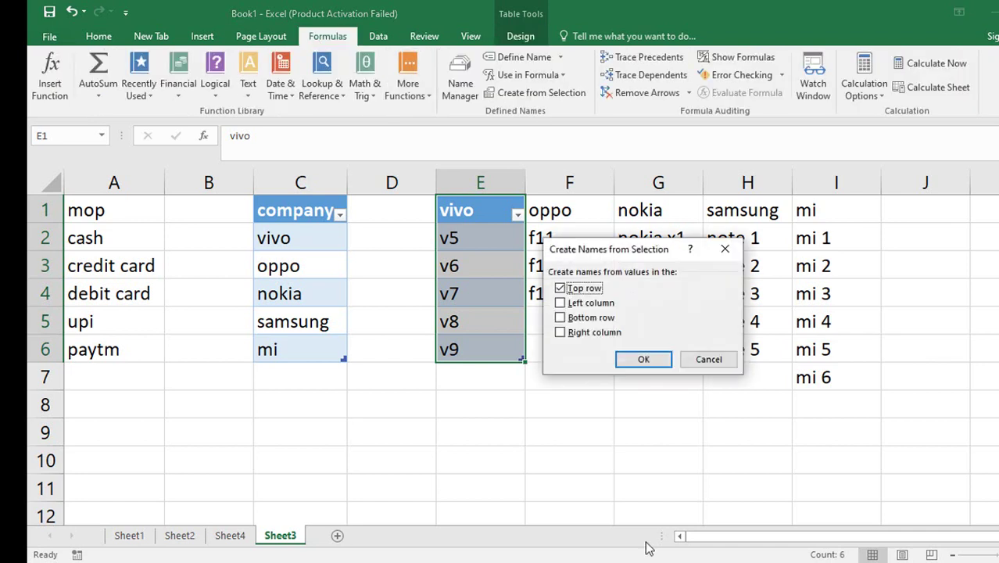
click(642, 359)
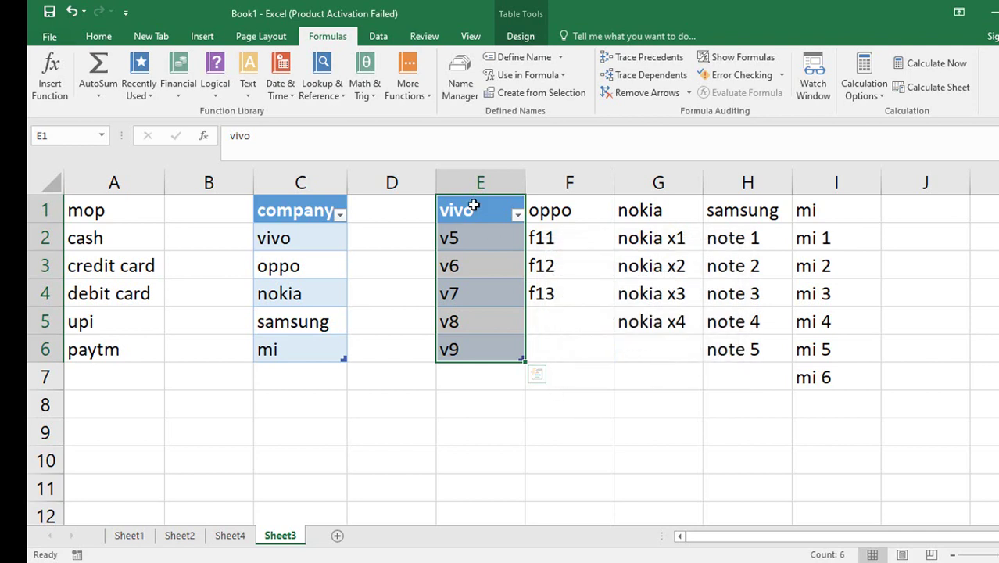
click(487, 431)
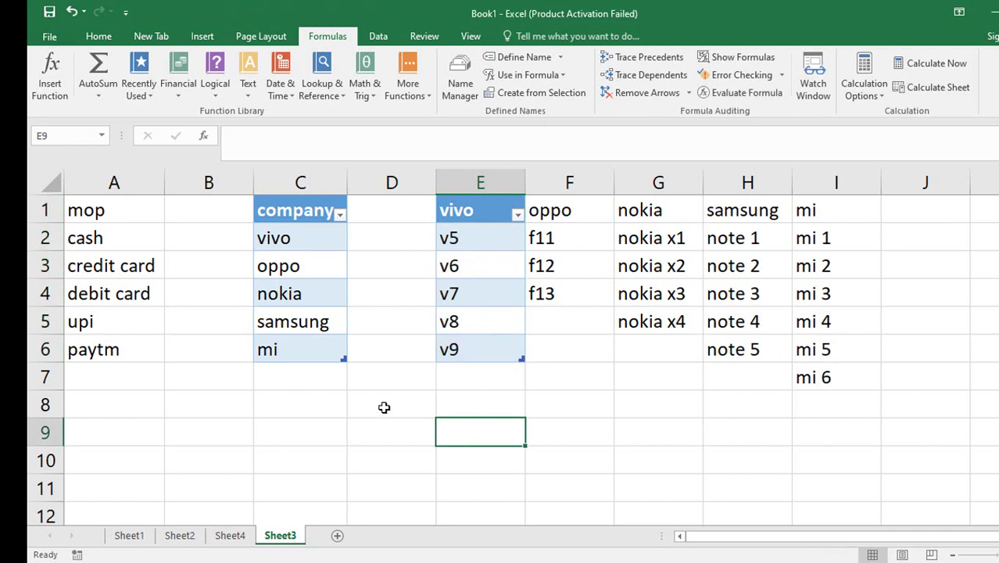
key(Left)
key(Left)
key(Left)
key(Left)
key(Up)
key(Up)
key(Up)
key(Up)
key(Up)
key(Up)
key(Up)
key(Up)
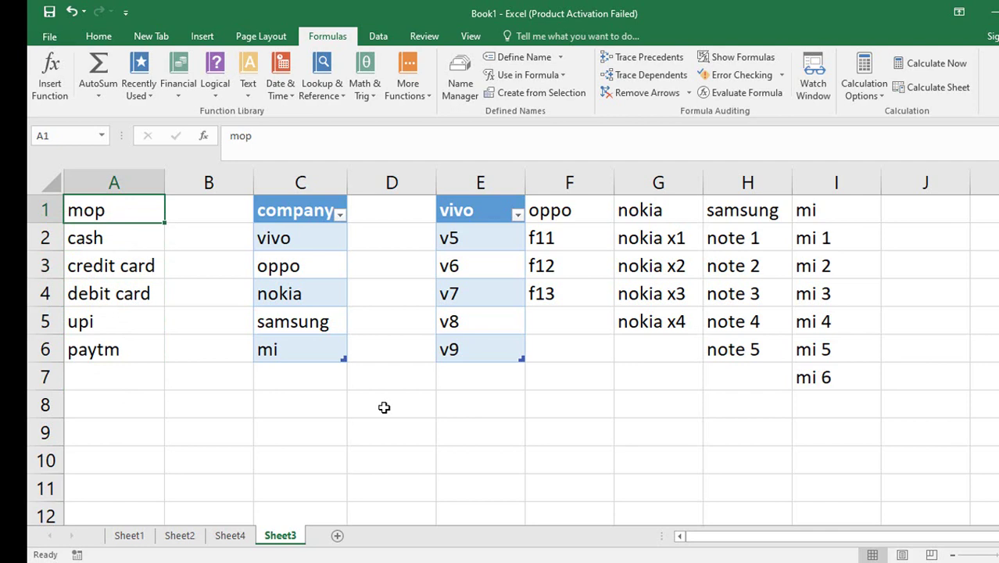
Make the payment list A1:A6 a table with headers and name it mop from the top row.
key(shift+Down)
key(shift+Down)
key(shift+Down)
key(shift+Down)
key(shift+Down)
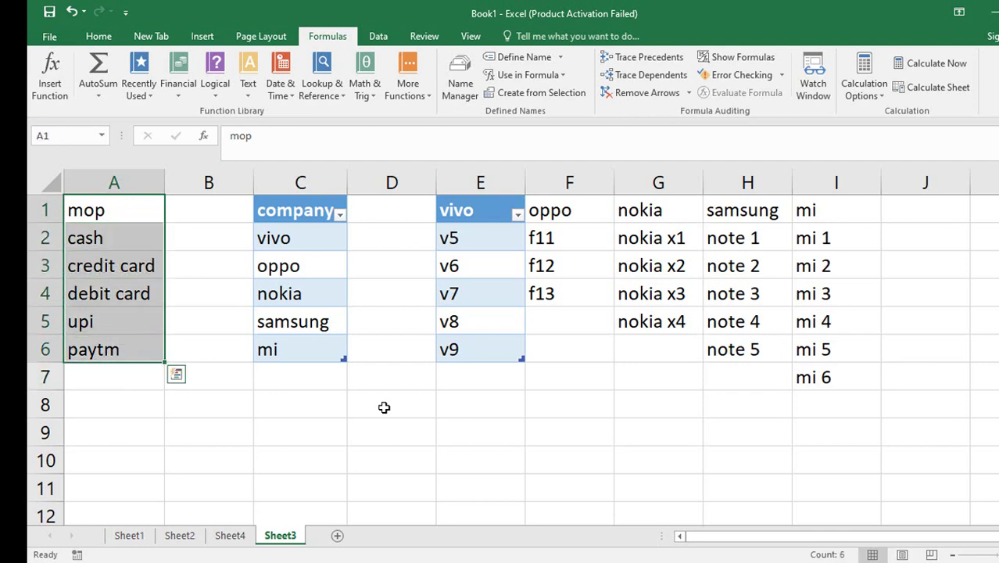
key(ctrl+t)
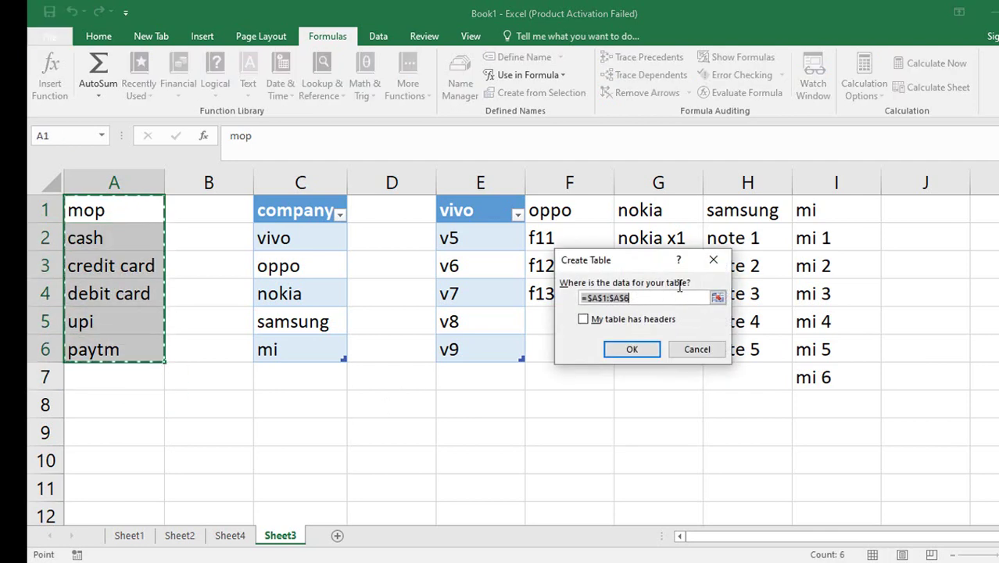
click(646, 324)
click(637, 348)
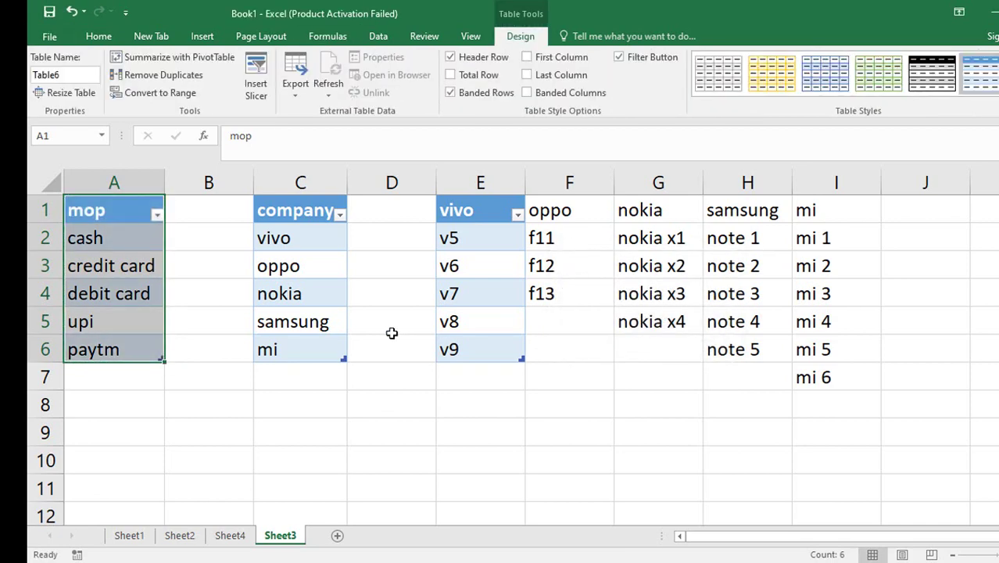
key(ctrl+shift+F3)
click(647, 359)
click(201, 429)
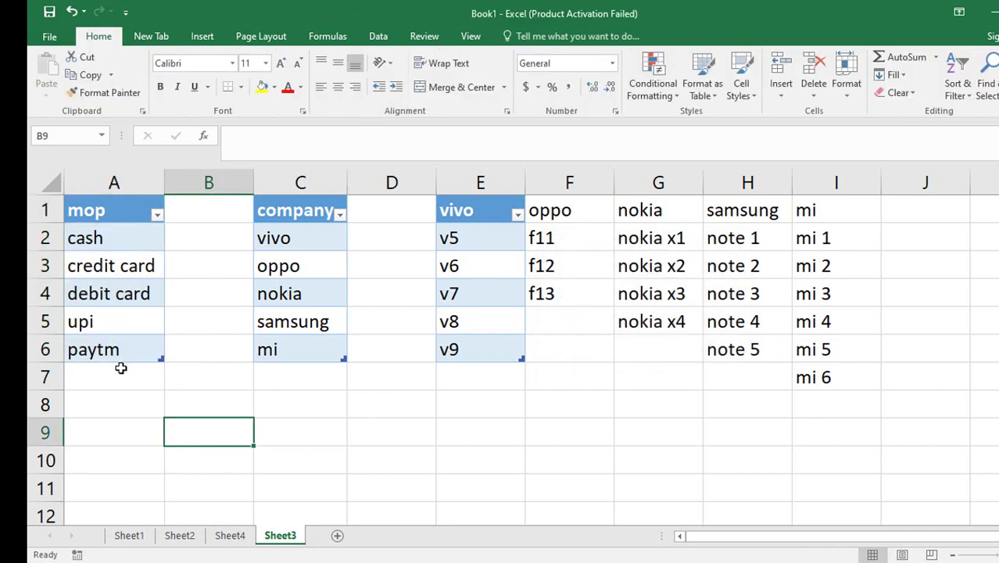
Give Sheet4's company cell E2 a List validation sourced from the company name.
click(244, 536)
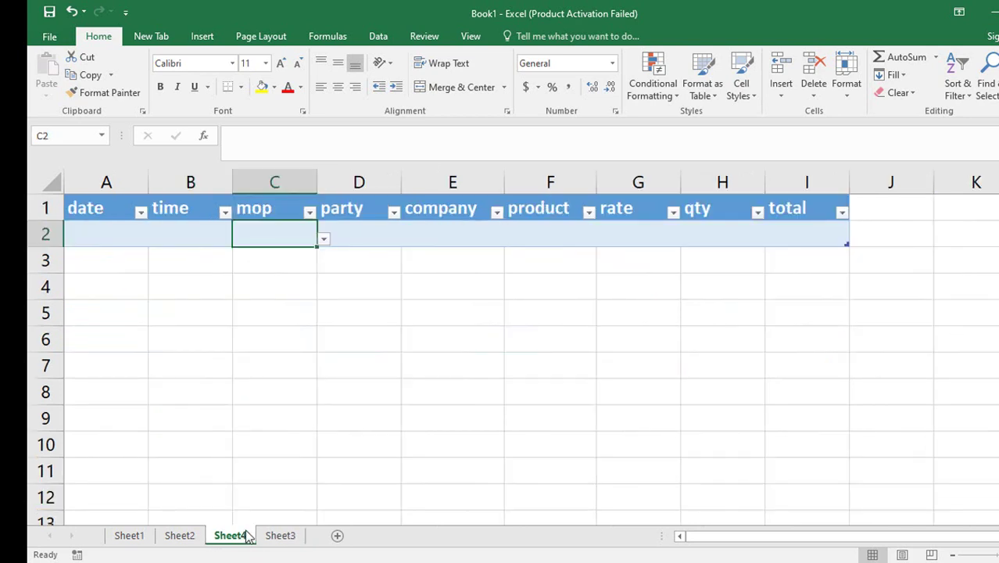
click(351, 233)
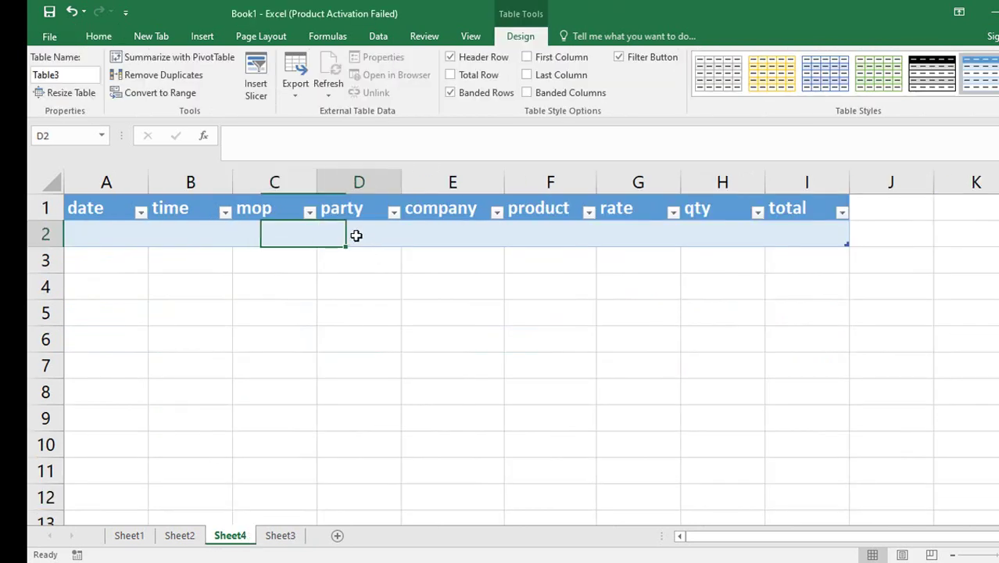
click(466, 230)
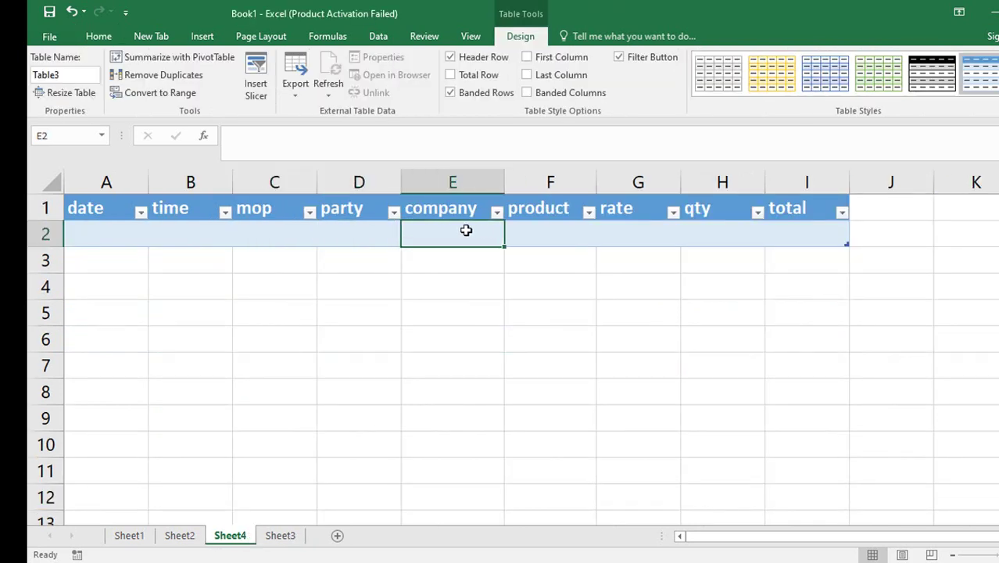
click(378, 36)
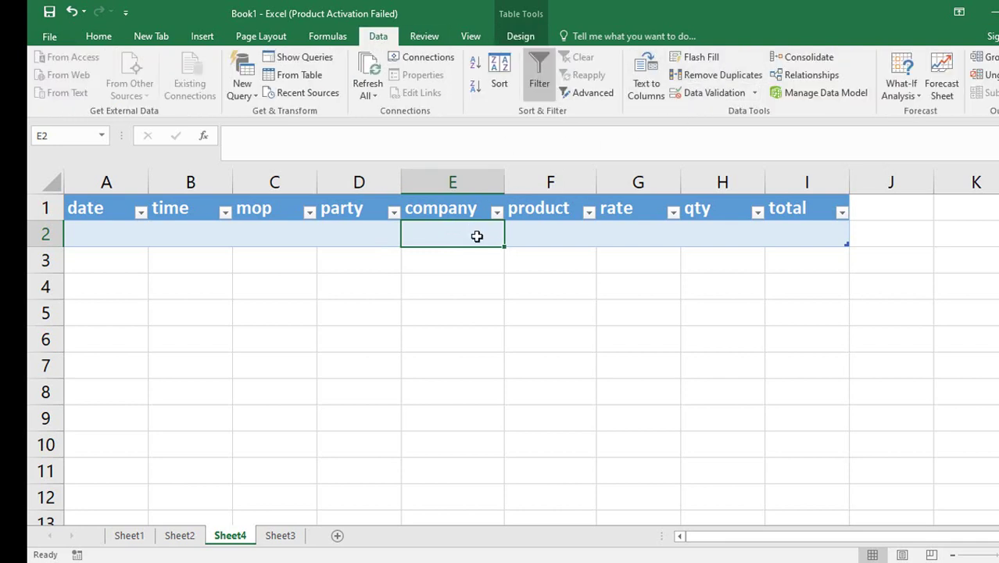
key(alt)
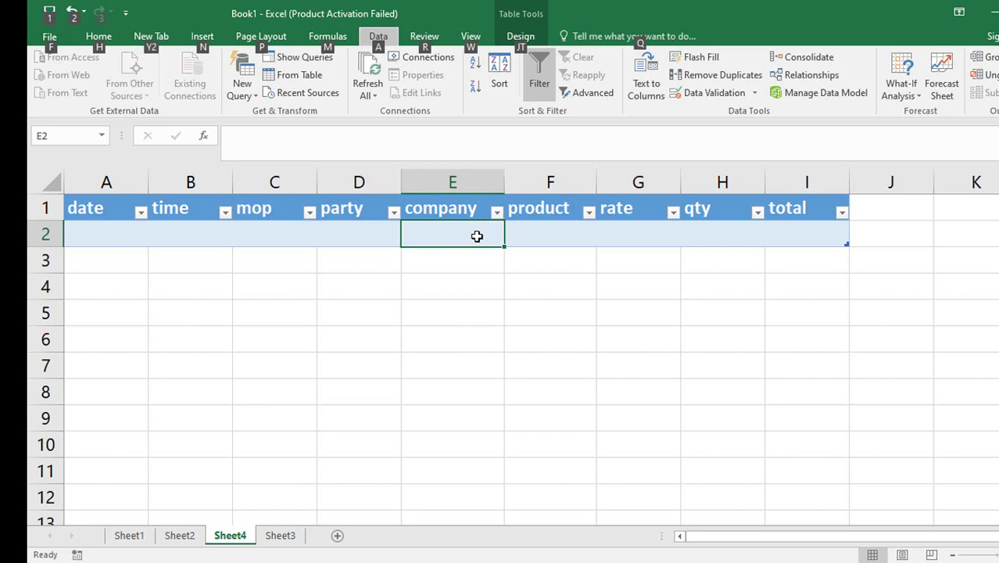
key(a)
key(v)
key(v)
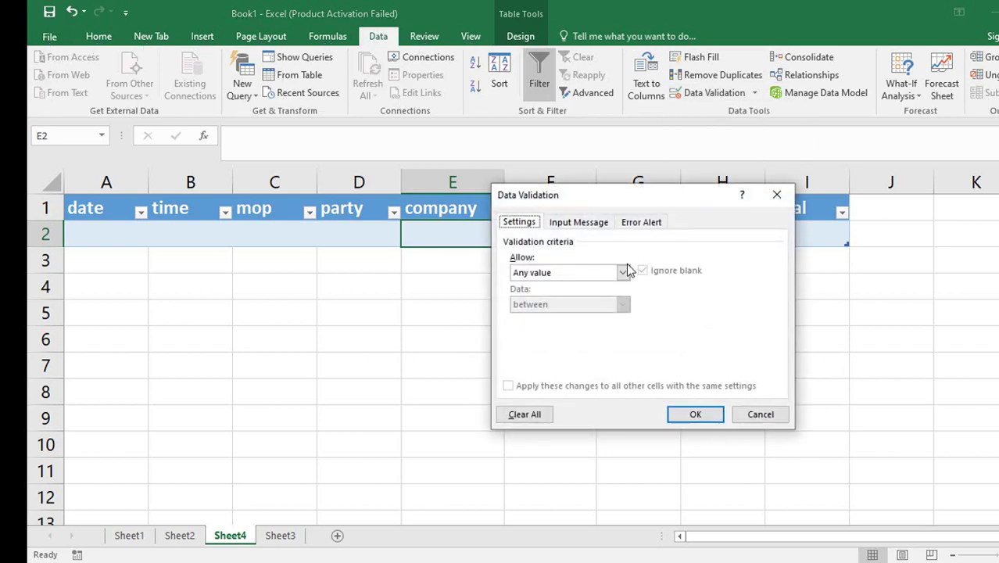
click(624, 273)
click(559, 322)
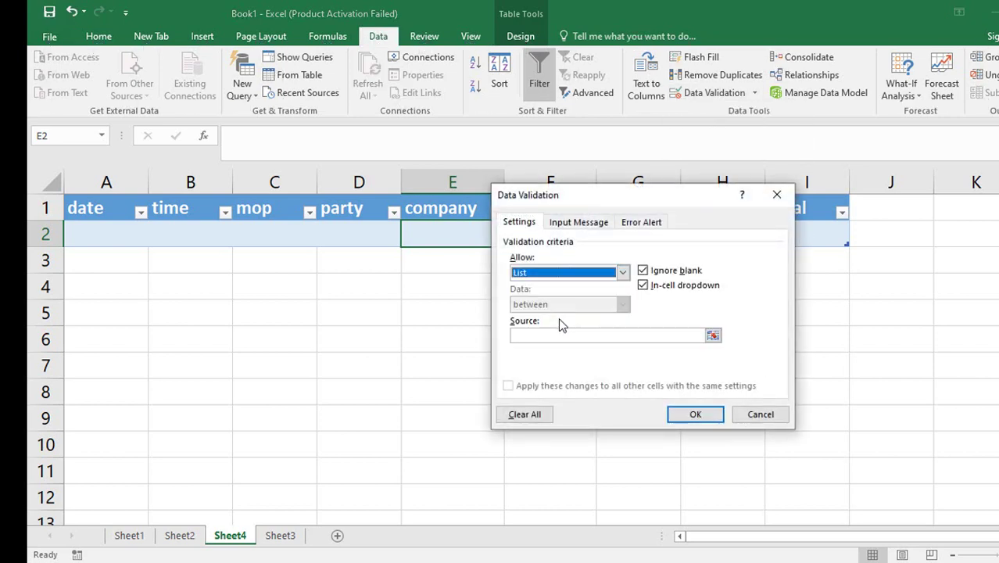
click(559, 336)
key(F3)
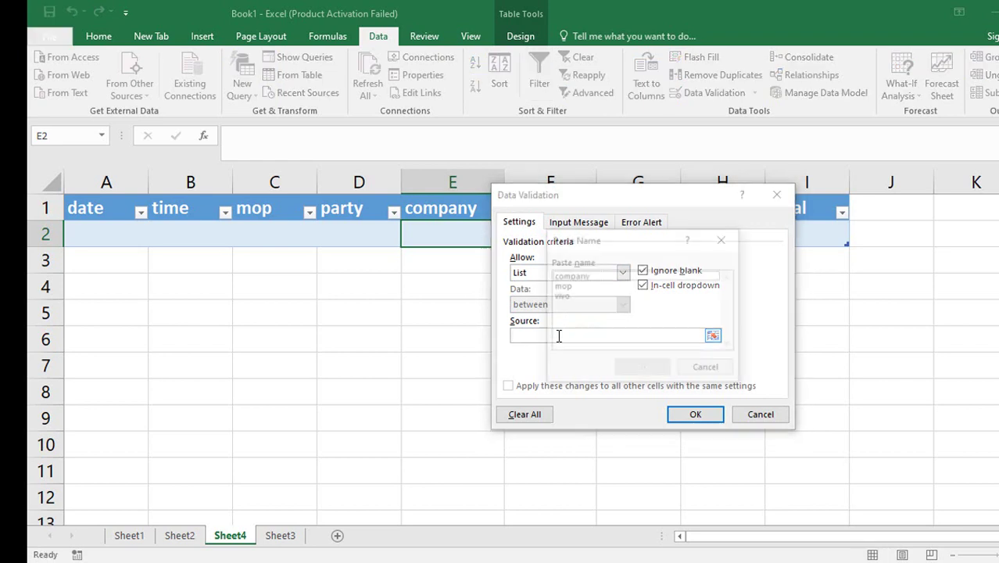
click(578, 278)
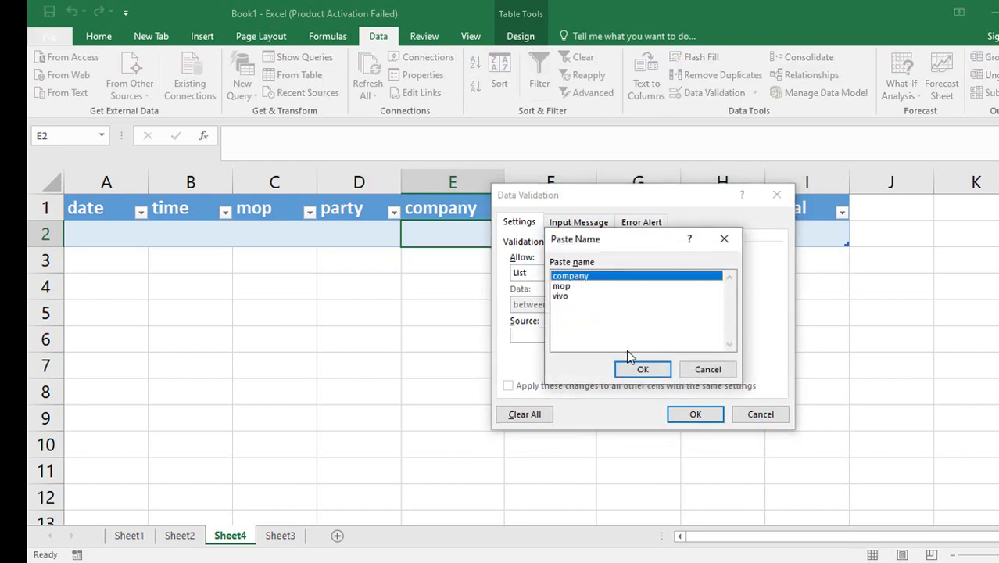
click(639, 369)
click(691, 413)
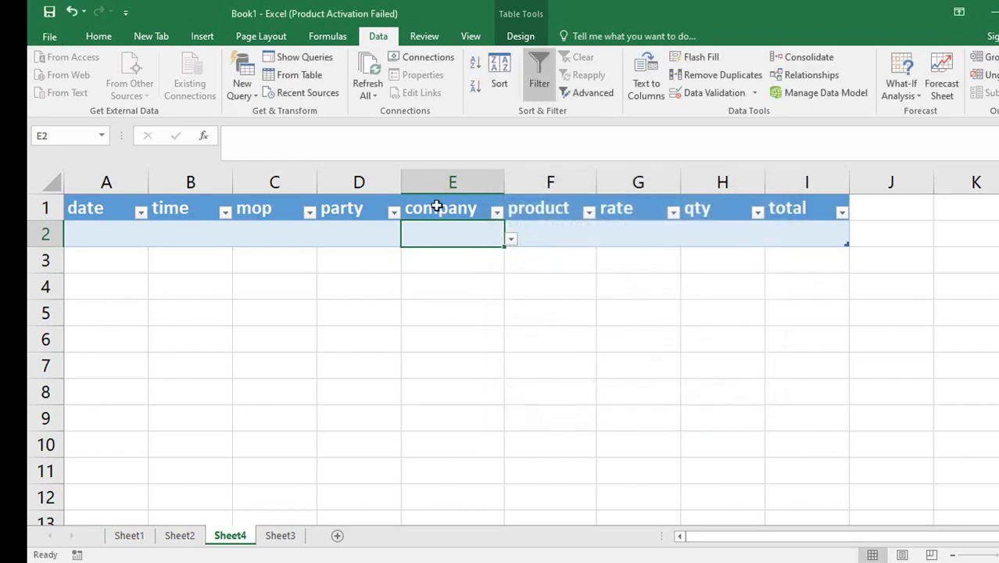
Test E2's drop-down by picking mi, then vivo, and return to Sheet3.
click(511, 239)
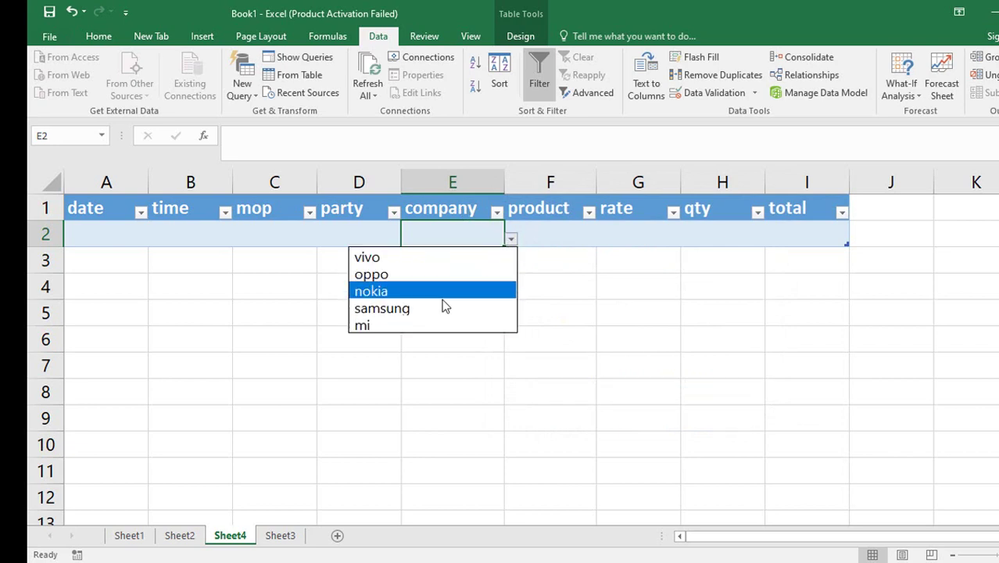
click(437, 324)
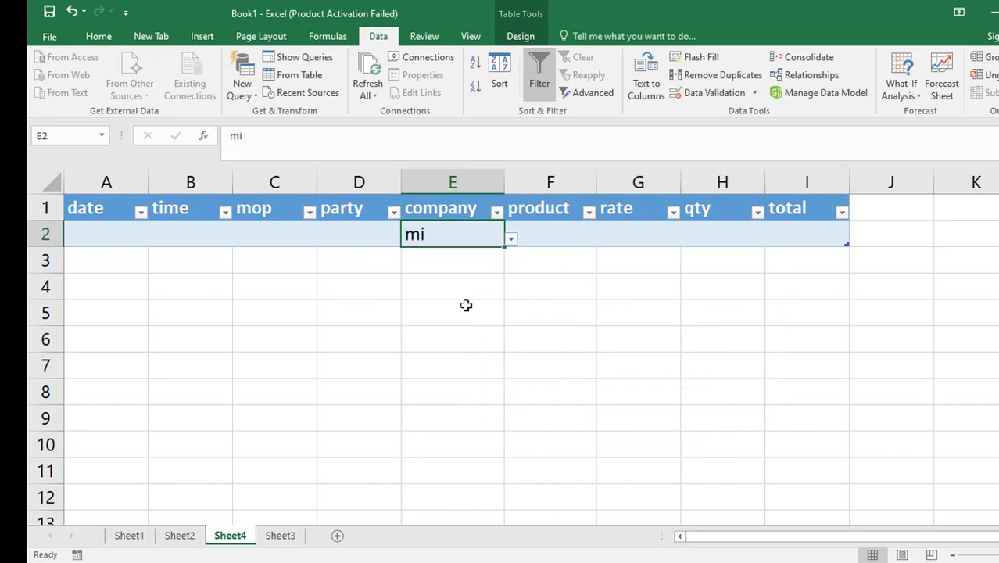
click(511, 239)
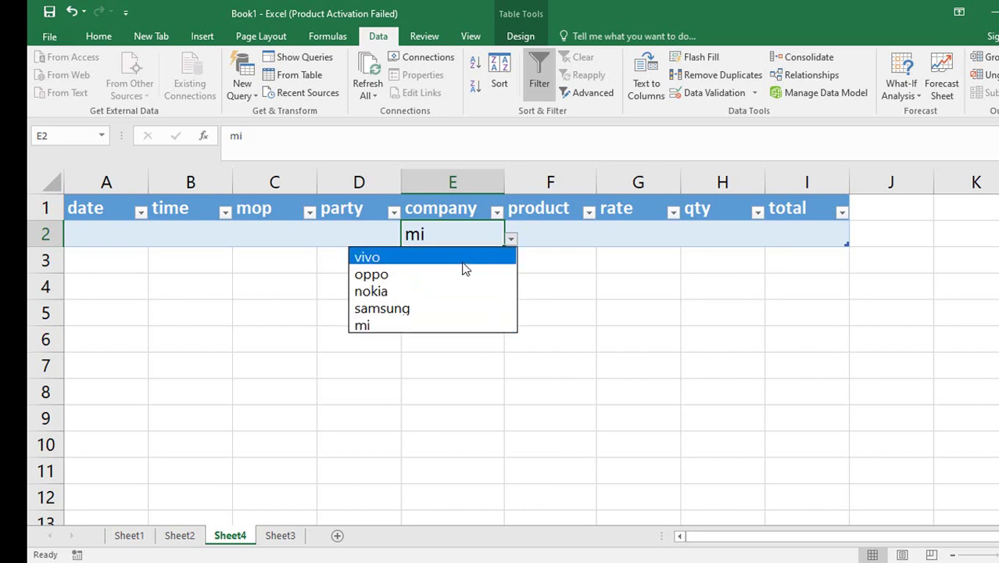
click(465, 259)
click(280, 538)
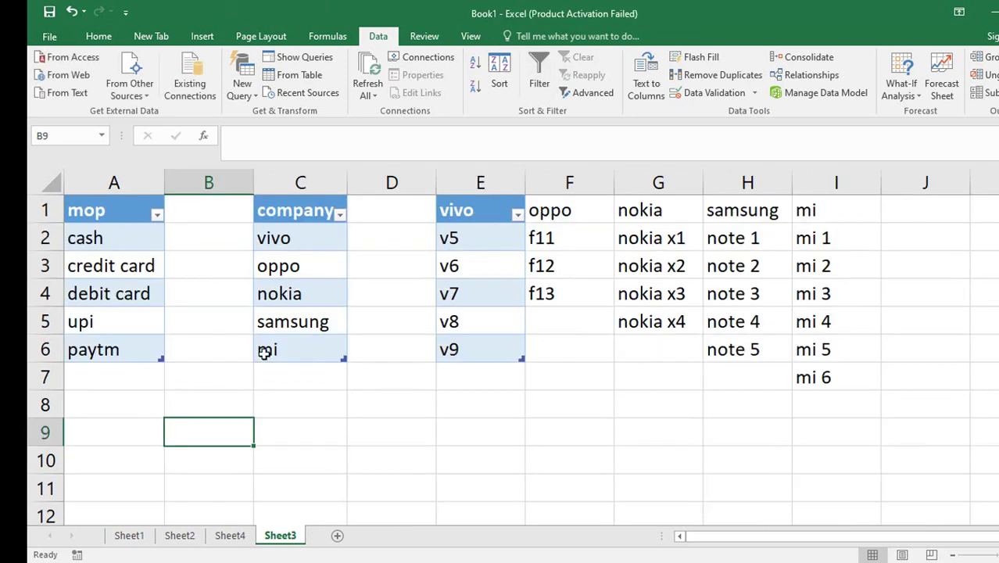
Add lg as a new company in C7 below the company list.
click(313, 368)
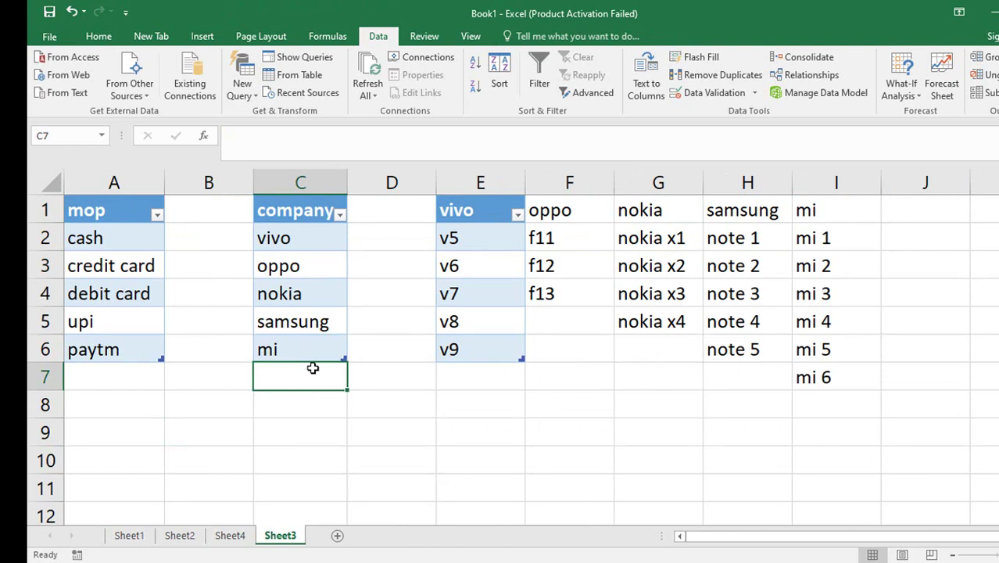
text(lg)
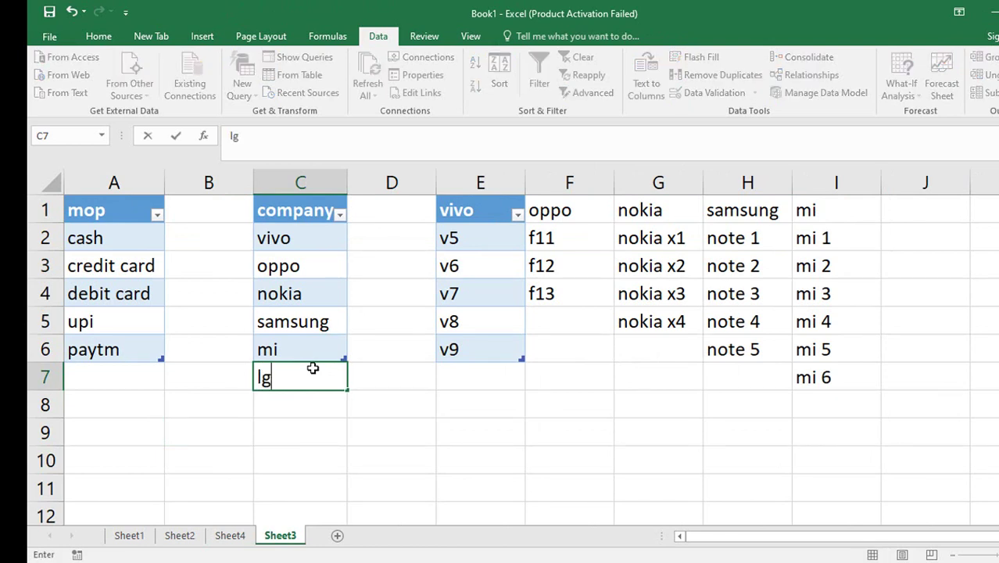
key(Return)
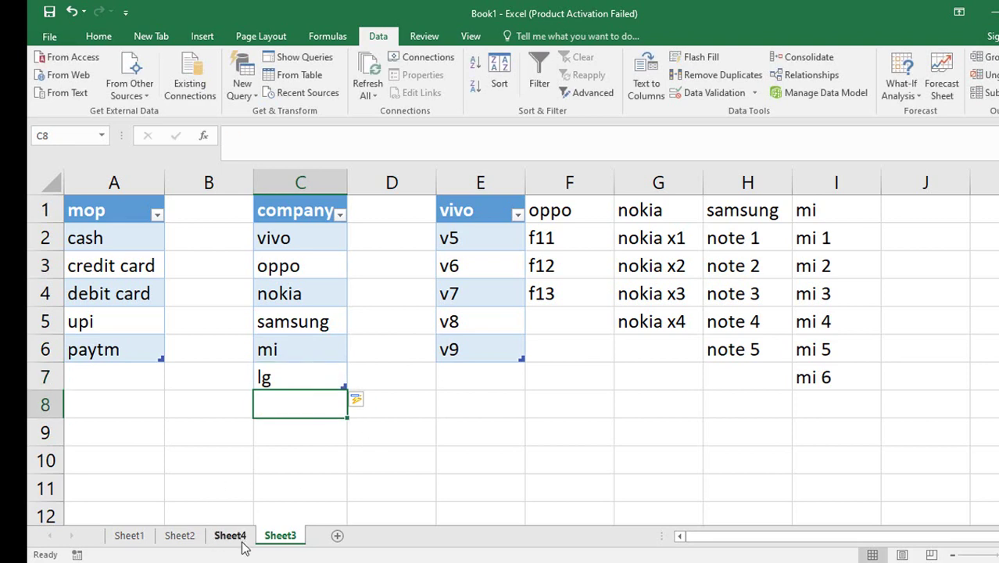
Check Sheet4's E2 company drop-down for lg, keep vivo, and inspect the empty product cell F2.
click(232, 538)
click(512, 241)
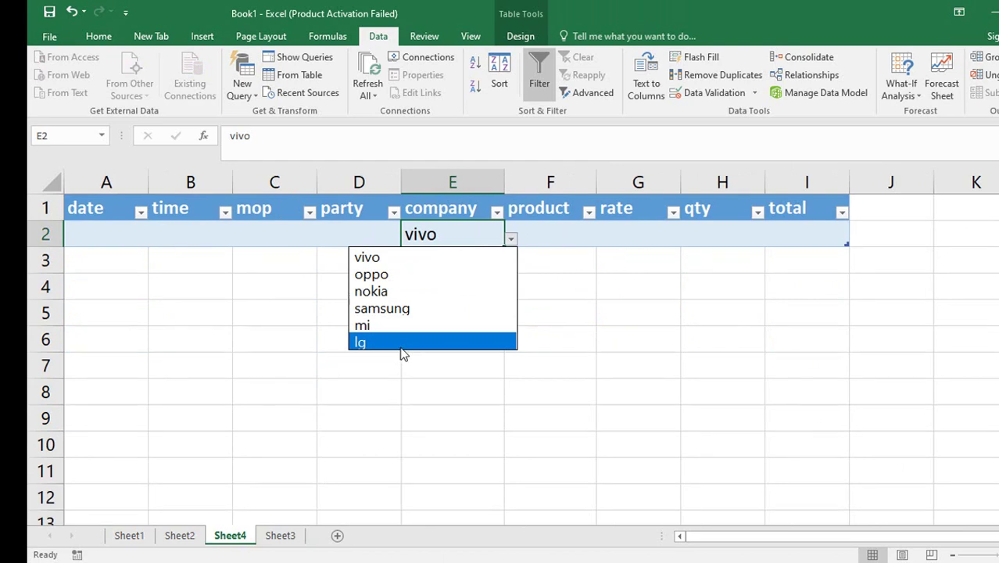
key(Escape)
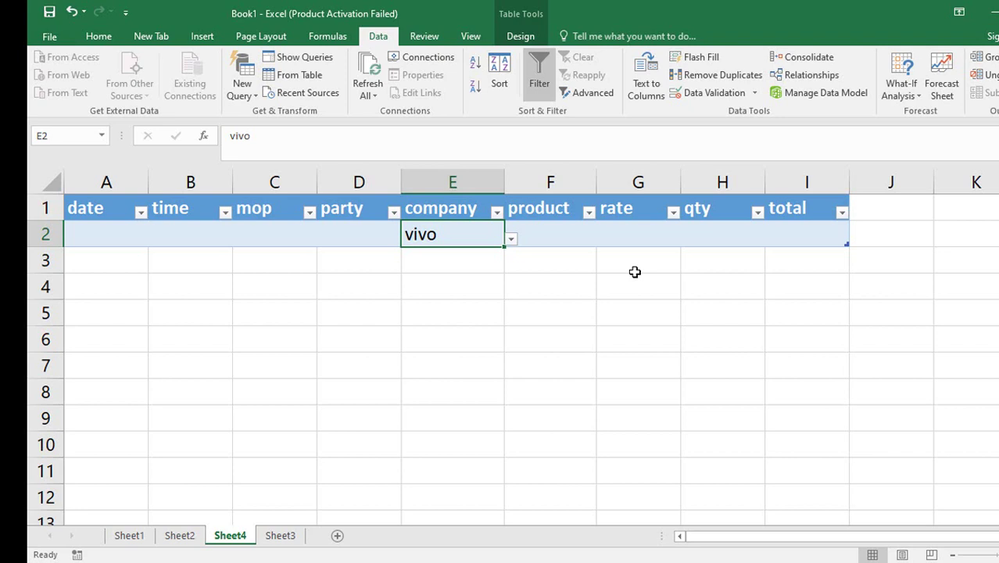
click(552, 235)
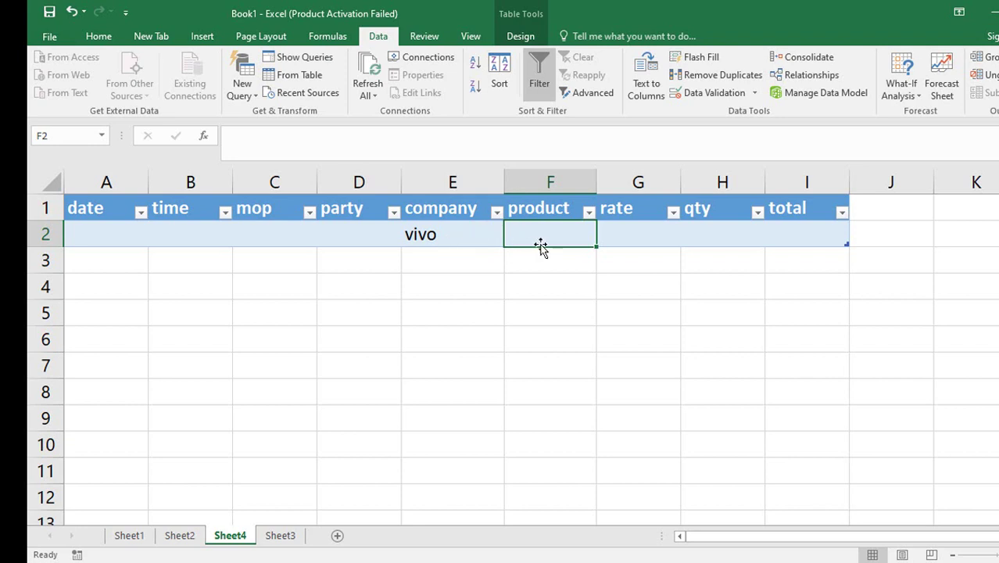
click(480, 234)
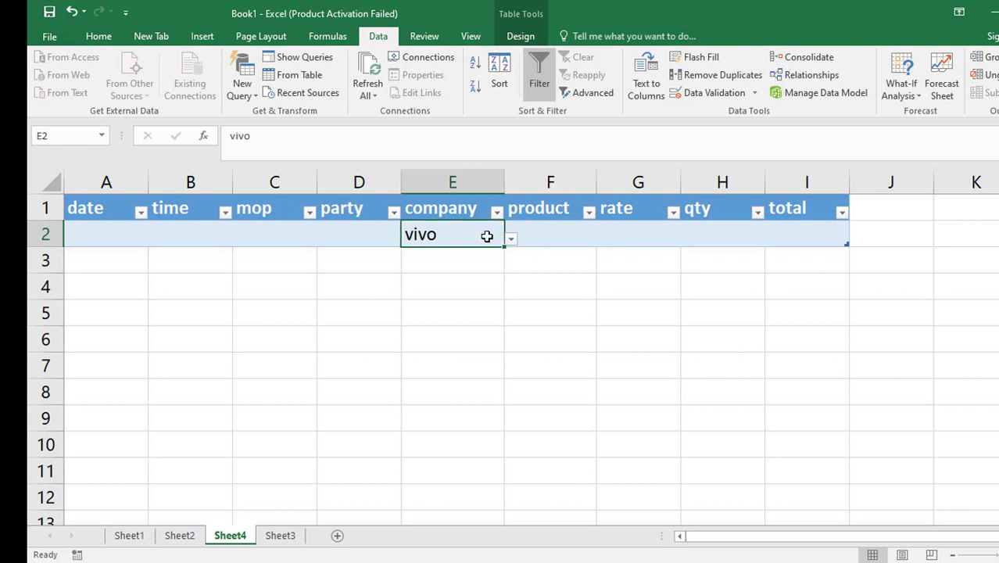
click(548, 232)
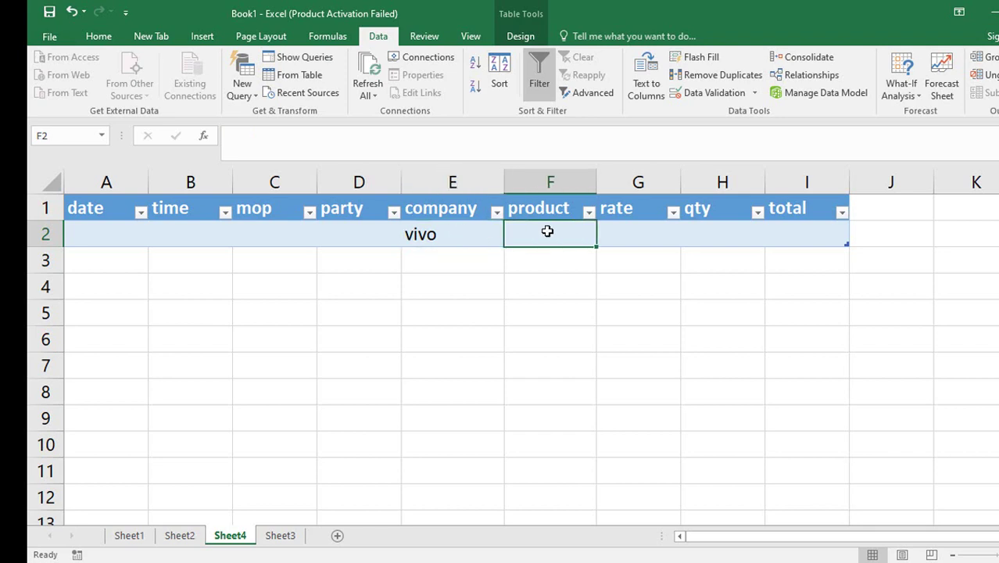
click(283, 535)
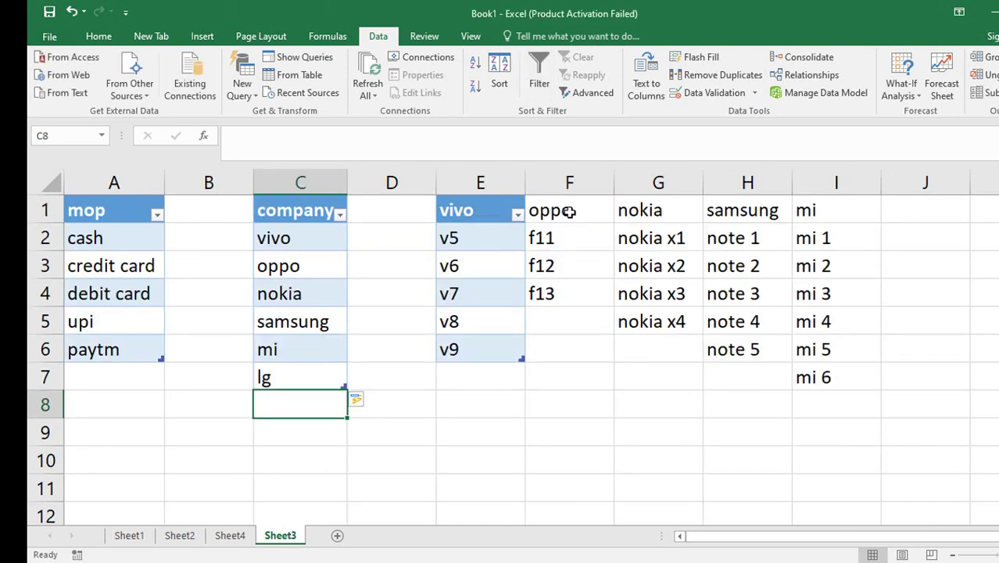
Turn the oppo and nokia model lists into header tables, redoing nokia after a Column1 header.
drag(570, 211, 556, 293)
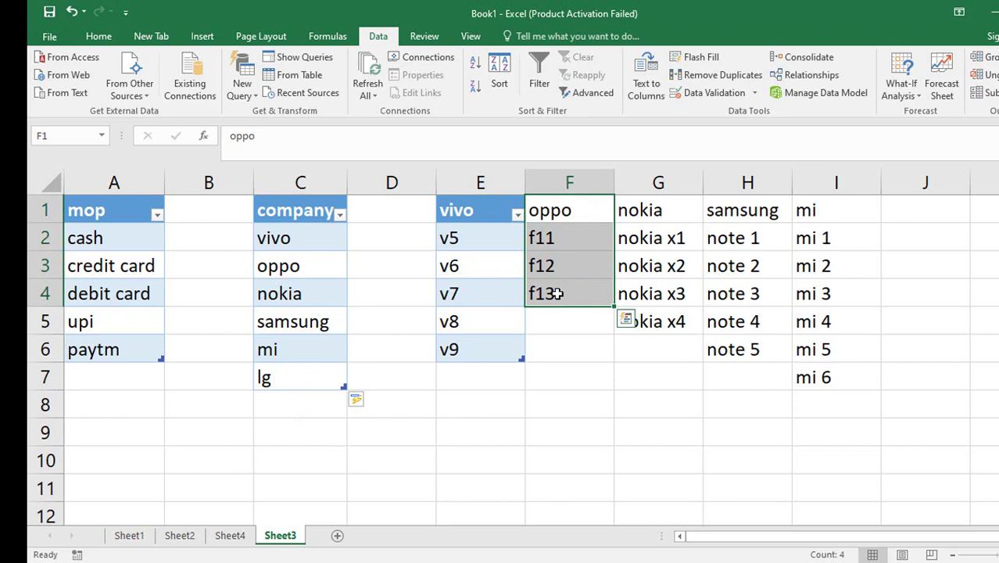
key(ctrl+t)
click(583, 319)
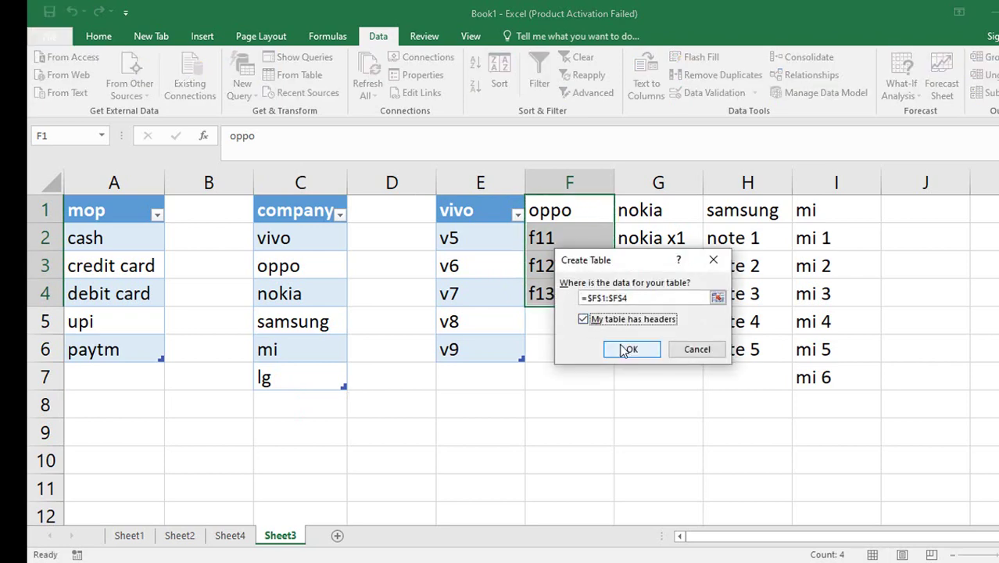
click(625, 350)
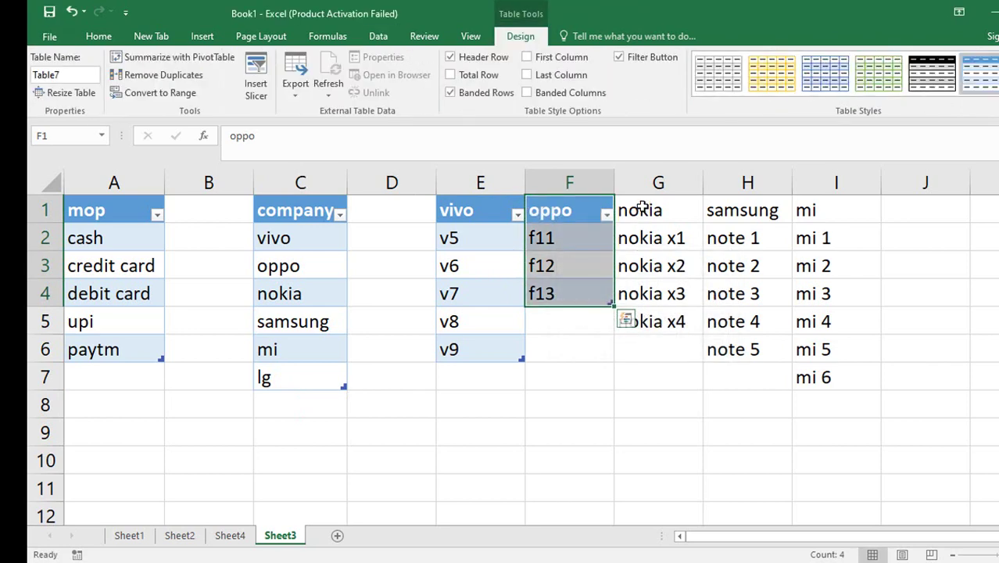
drag(641, 206, 641, 319)
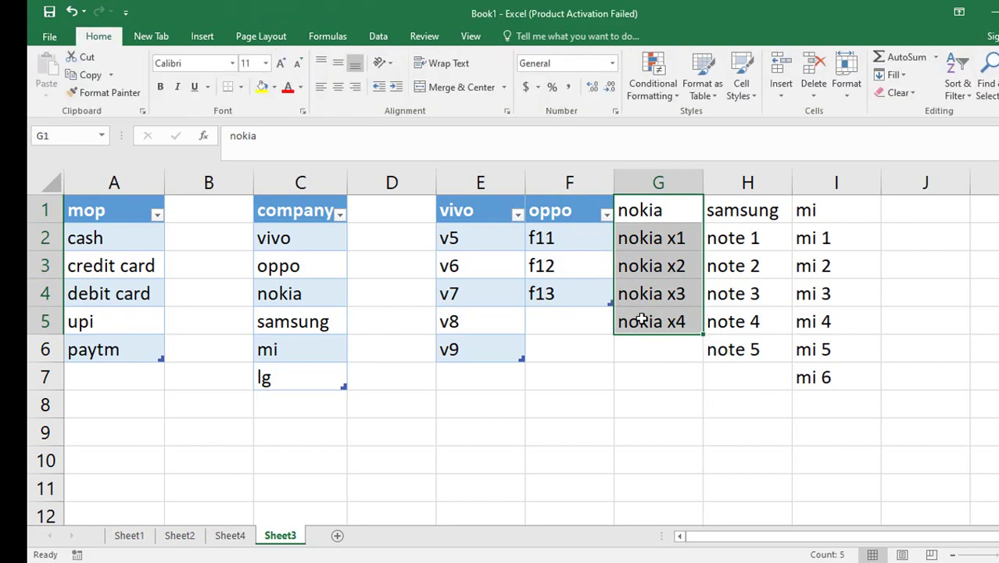
key(ctrl+t)
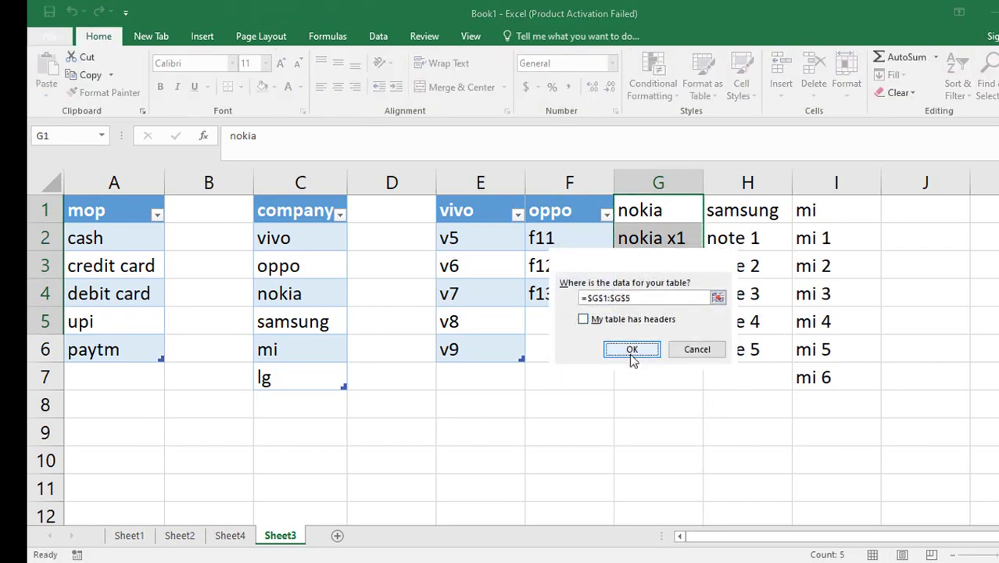
click(632, 349)
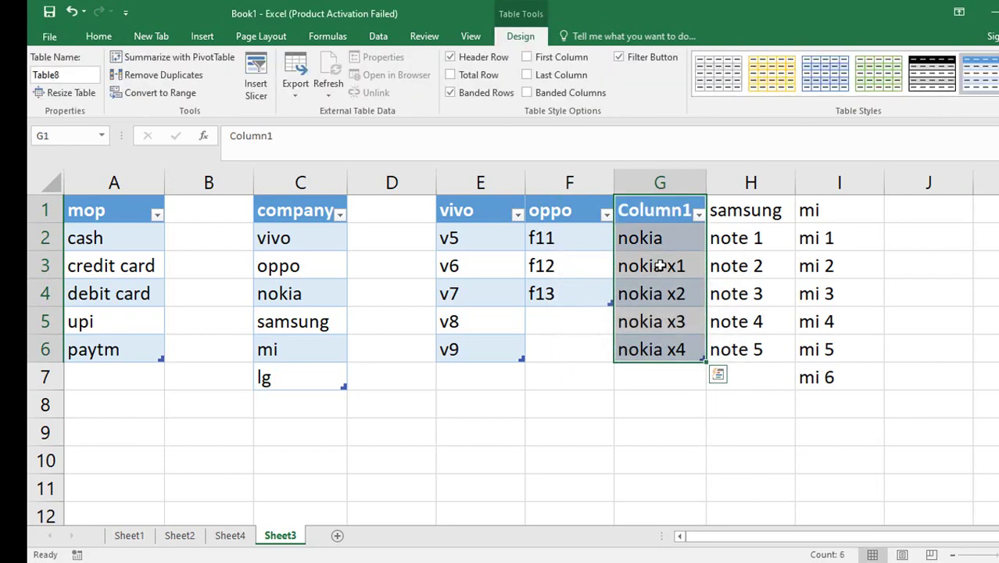
key(ctrl+z)
key(ctrl+t)
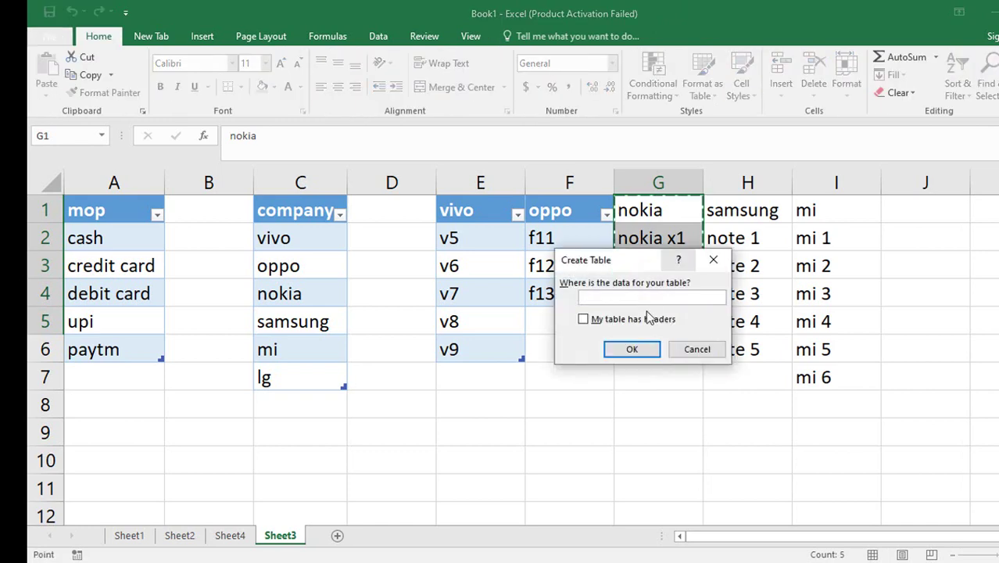
click(630, 321)
click(631, 350)
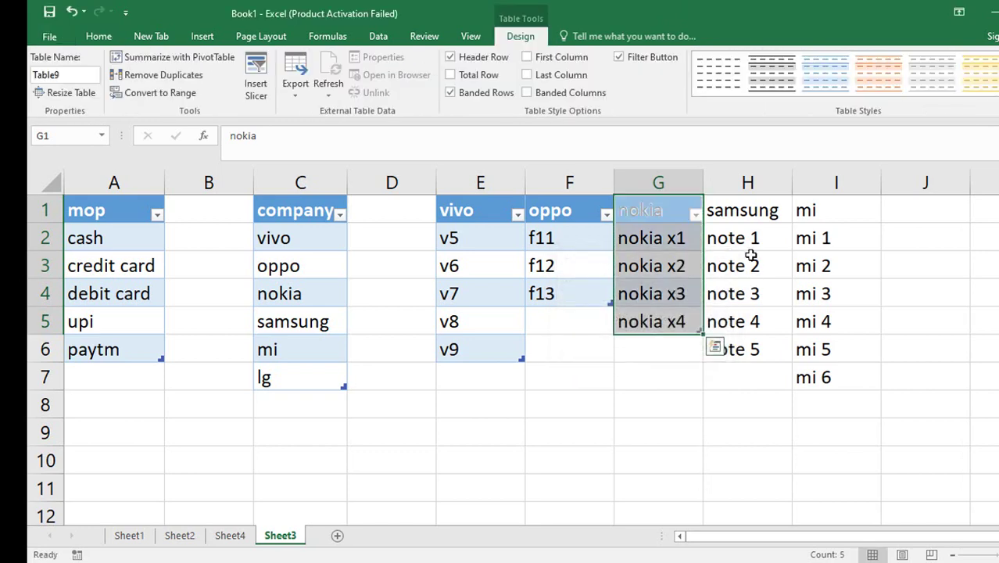
Turn the samsung and mi model lists into tables headed by their brand names.
drag(743, 212, 740, 350)
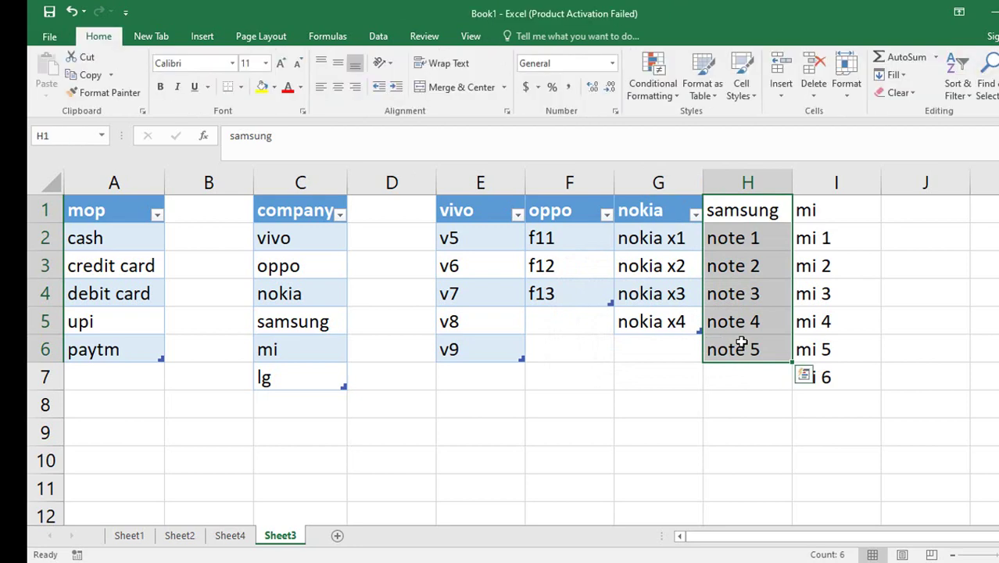
key(ctrl+t)
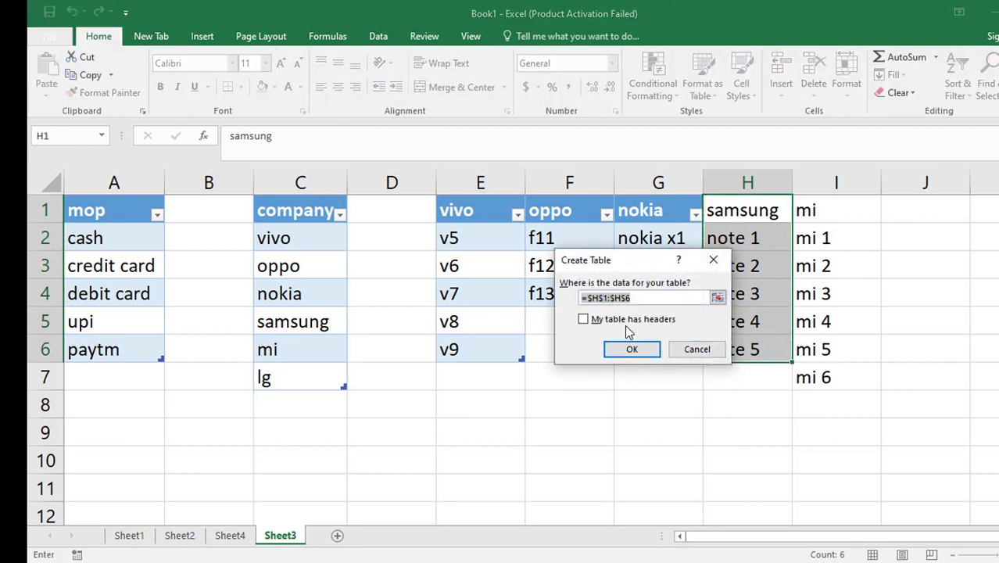
click(626, 322)
click(632, 349)
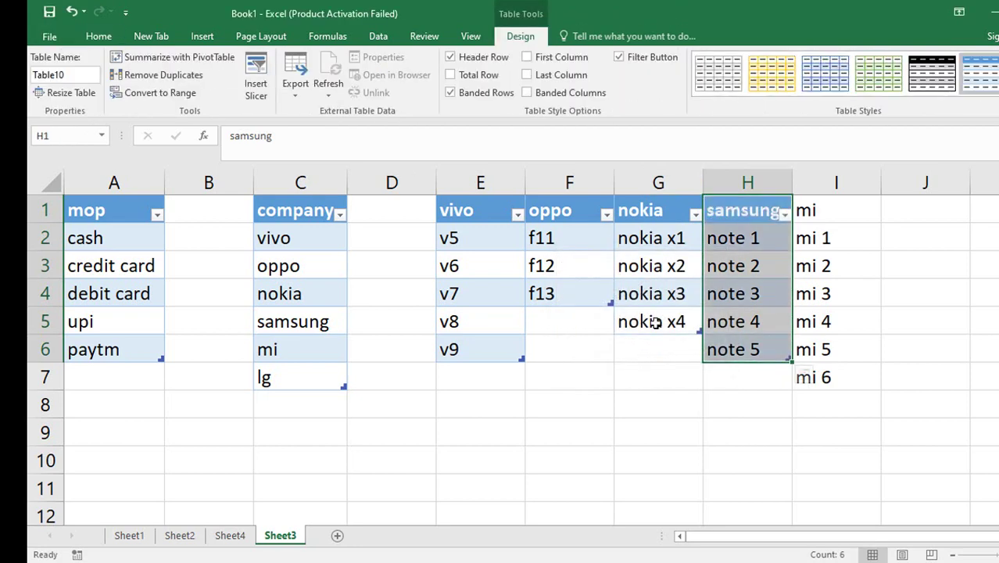
click(822, 203)
drag(824, 265, 827, 374)
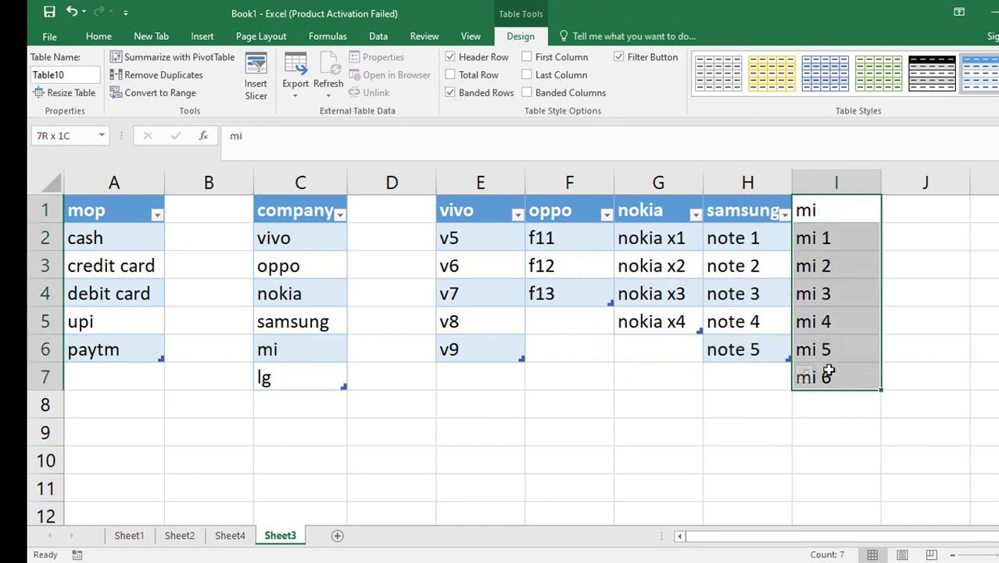
key(ctrl+t)
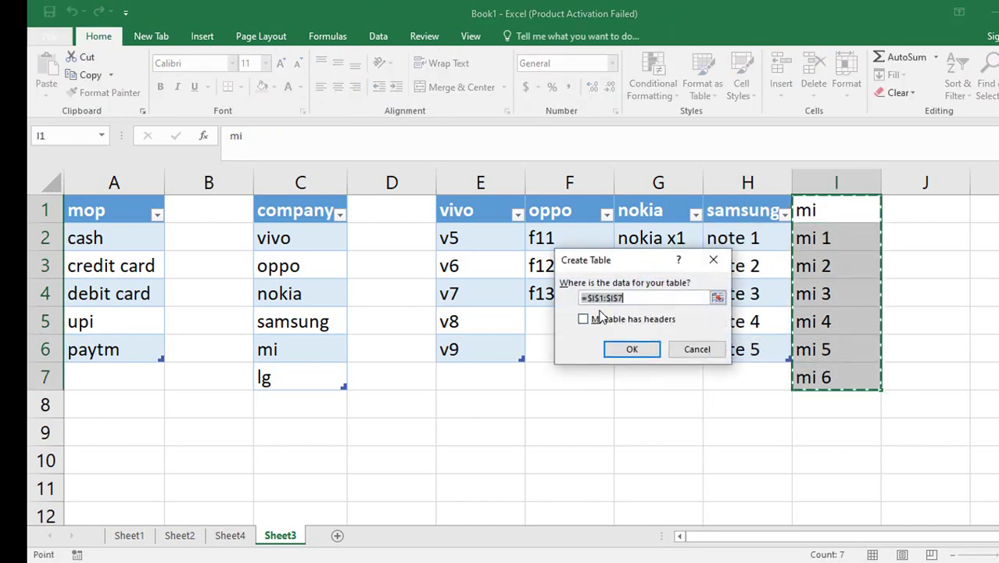
click(598, 319)
click(629, 354)
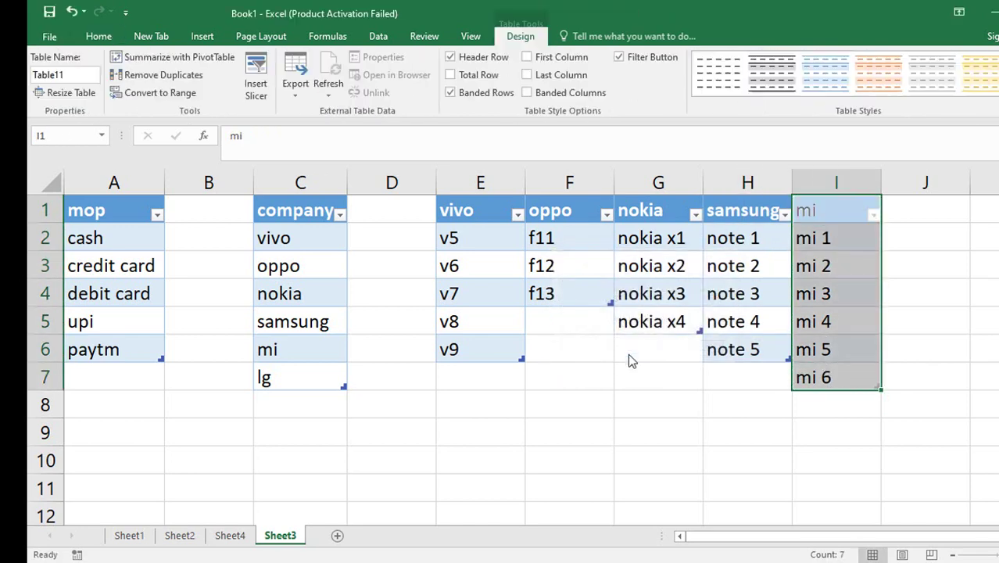
click(630, 352)
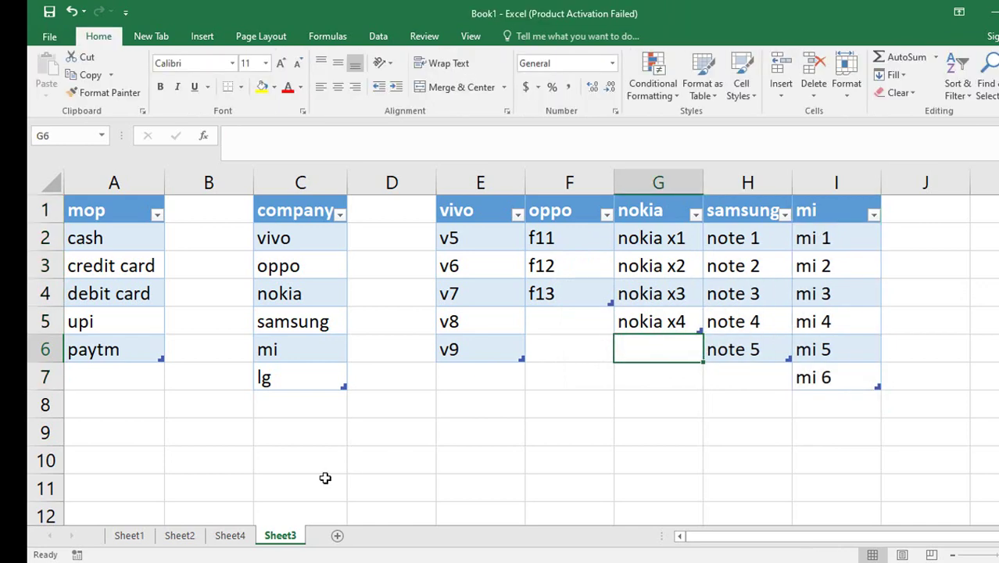
Create the vivo and oppo names from the top rows of their product lists.
click(230, 538)
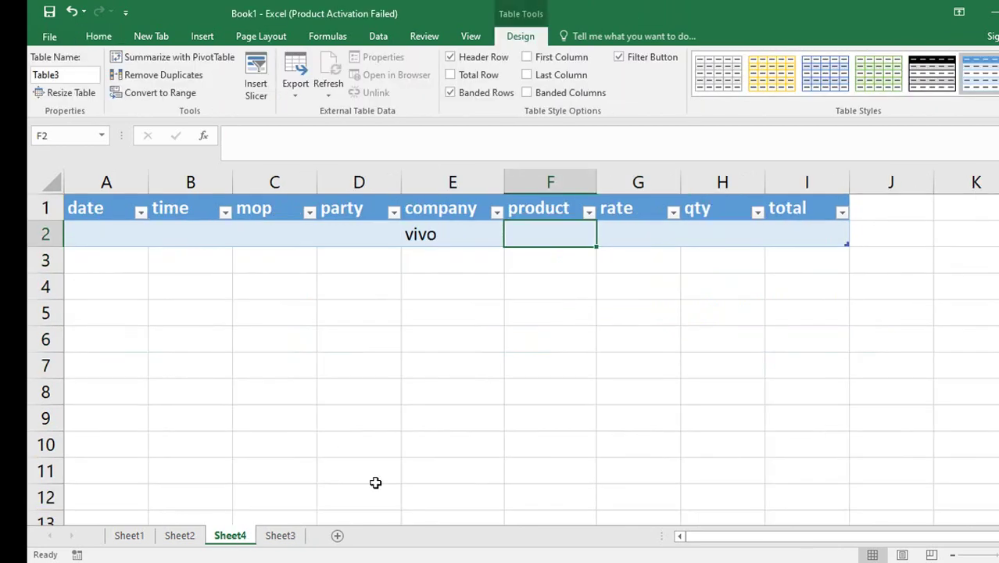
click(272, 538)
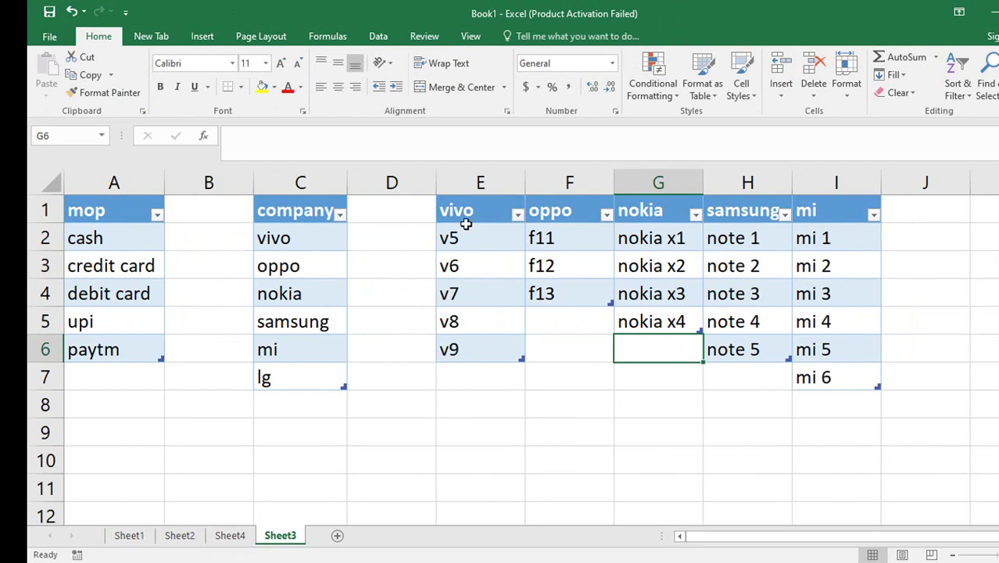
drag(492, 211, 469, 349)
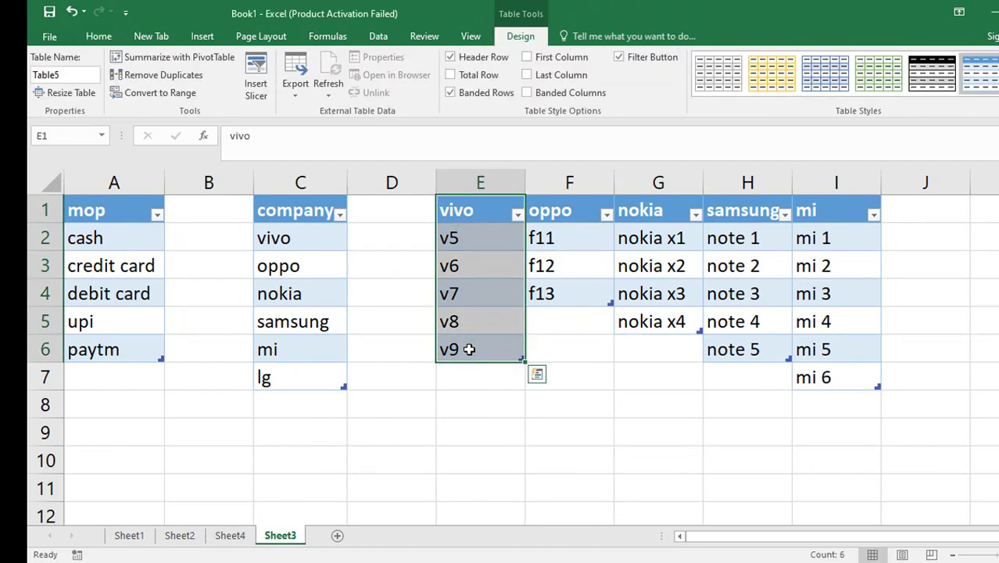
key(ctrl+shift+F3)
key(Return)
key(Right)
key(shift+Down)
key(shift+Down)
key(shift+Down)
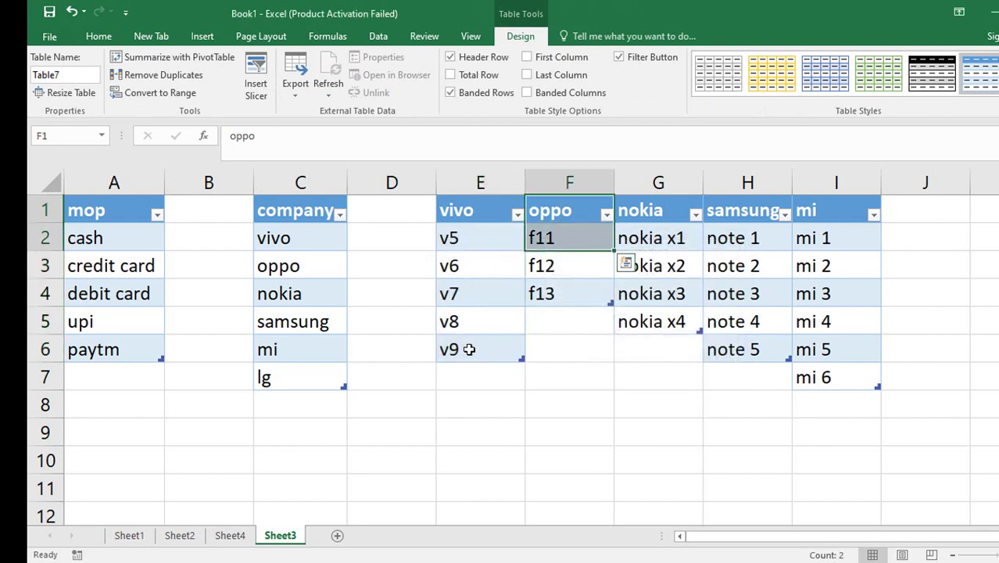
key(ctrl+shift+F3)
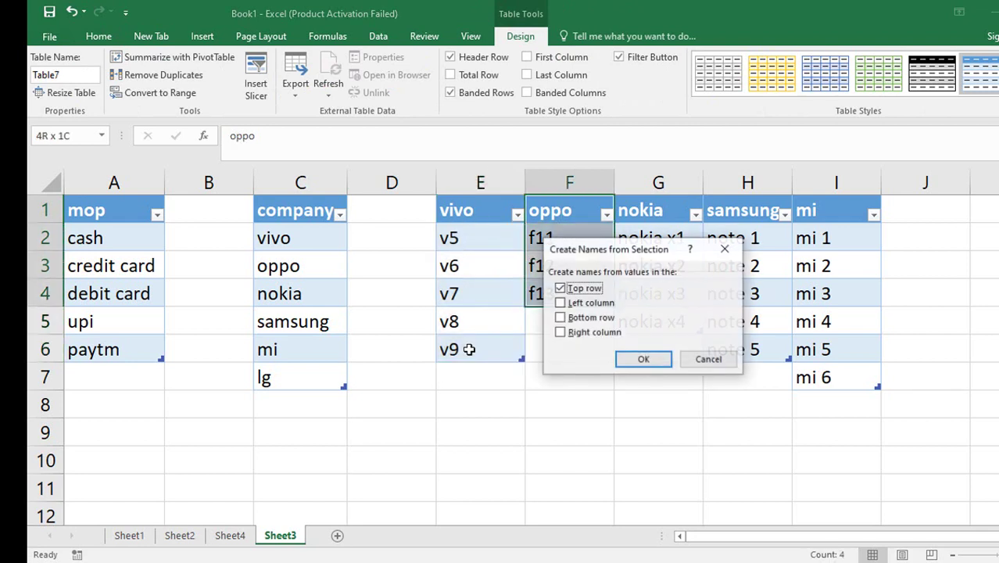
click(644, 360)
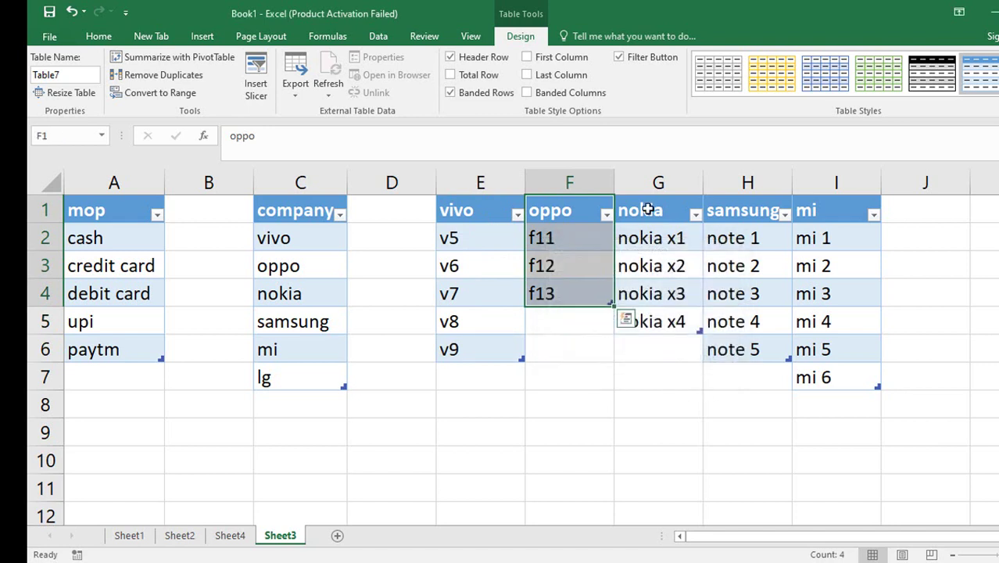
Name the nokia, samsung and mi lists from their headers, then return to Sheet4.
drag(647, 208, 652, 315)
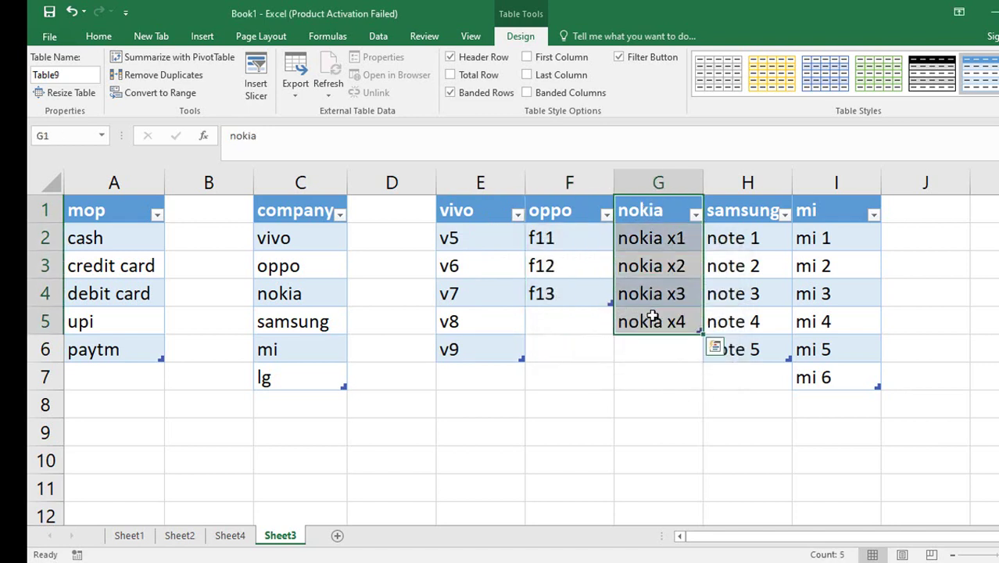
key(ctrl+shift+F3)
key(Return)
key(Right)
key(shift+Down)
key(shift+Down)
key(shift+Down)
key(shift+Down)
key(shift+Down)
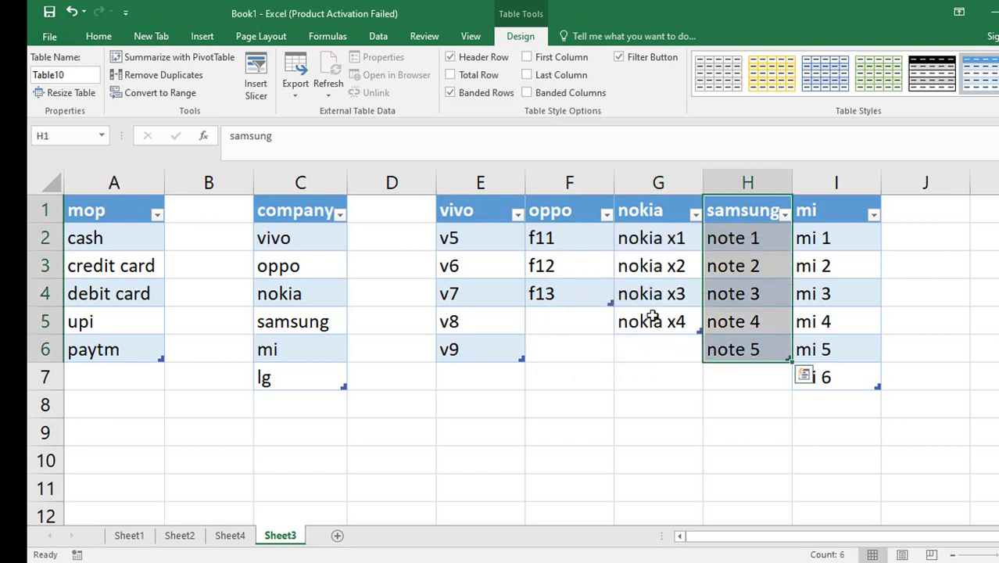
key(ctrl+shift+F3)
key(Return)
key(Right)
key(shift+Down)
key(shift+Down)
key(shift+Down)
key(shift+Down)
key(shift+Down)
key(shift+Down)
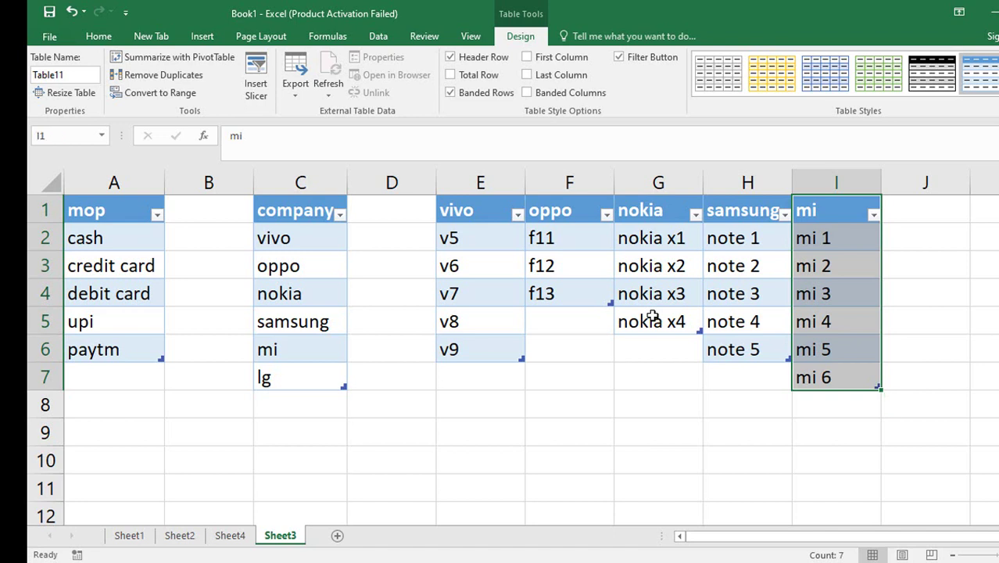
key(ctrl+shift+F3)
key(Return)
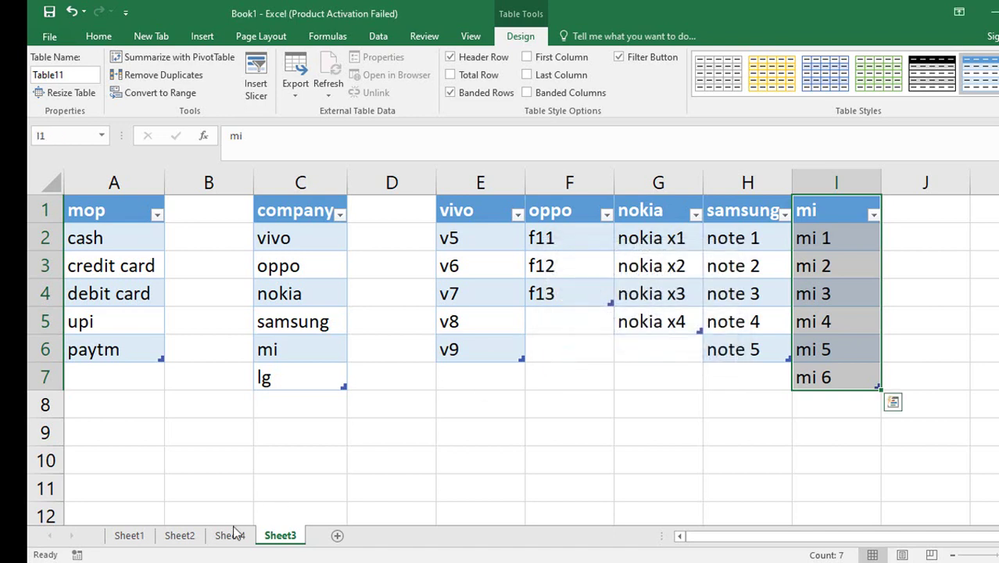
click(231, 535)
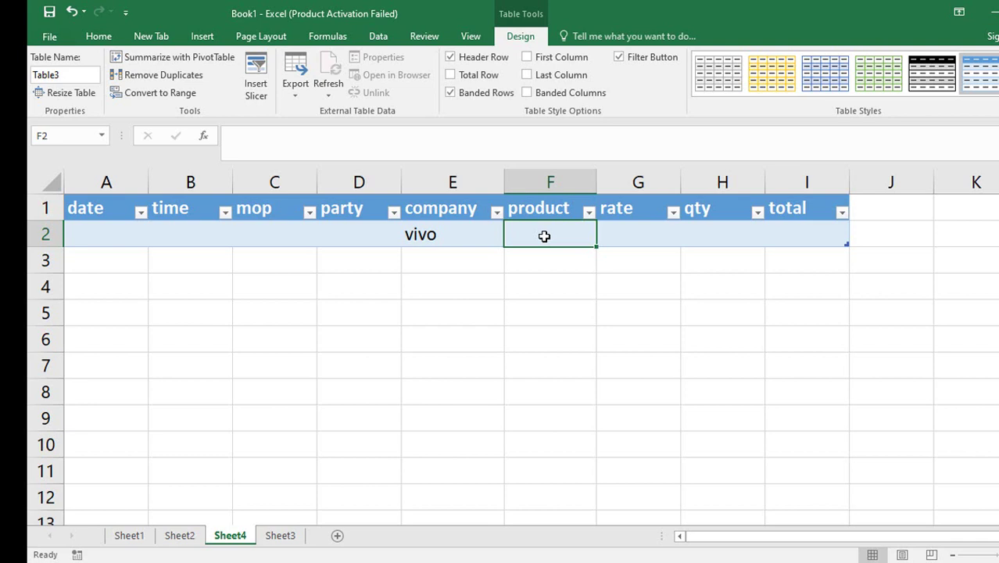
Open Data Validation for product cell F2 and set Allow to List.
key(alt)
key(a)
key(v)
key(v)
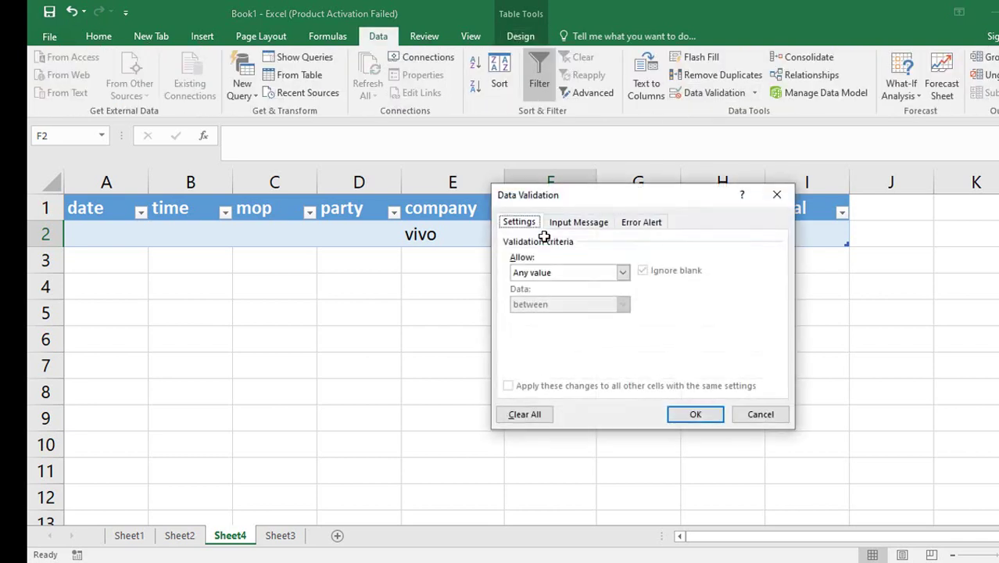
click(559, 270)
click(537, 324)
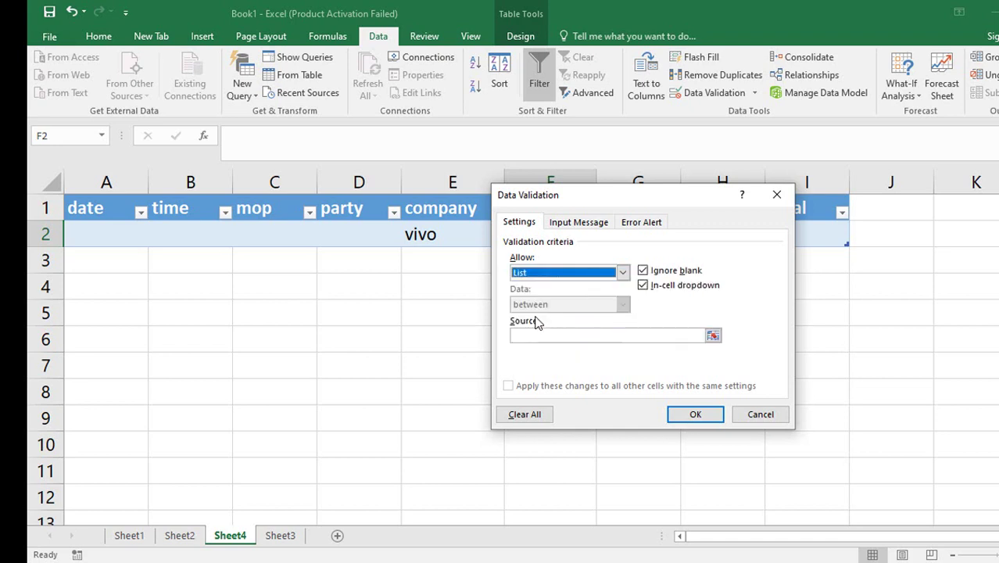
click(535, 334)
key(F3)
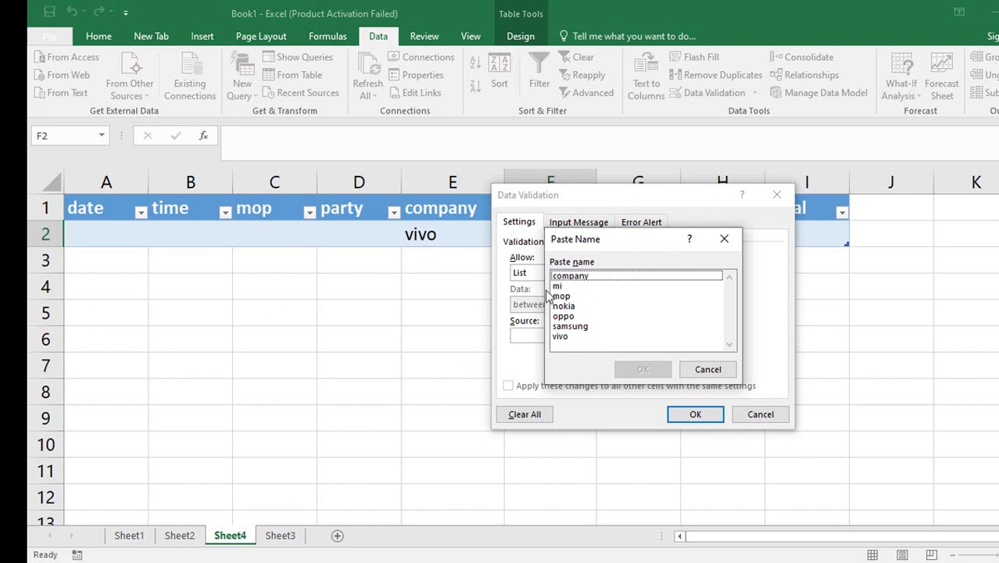
click(707, 369)
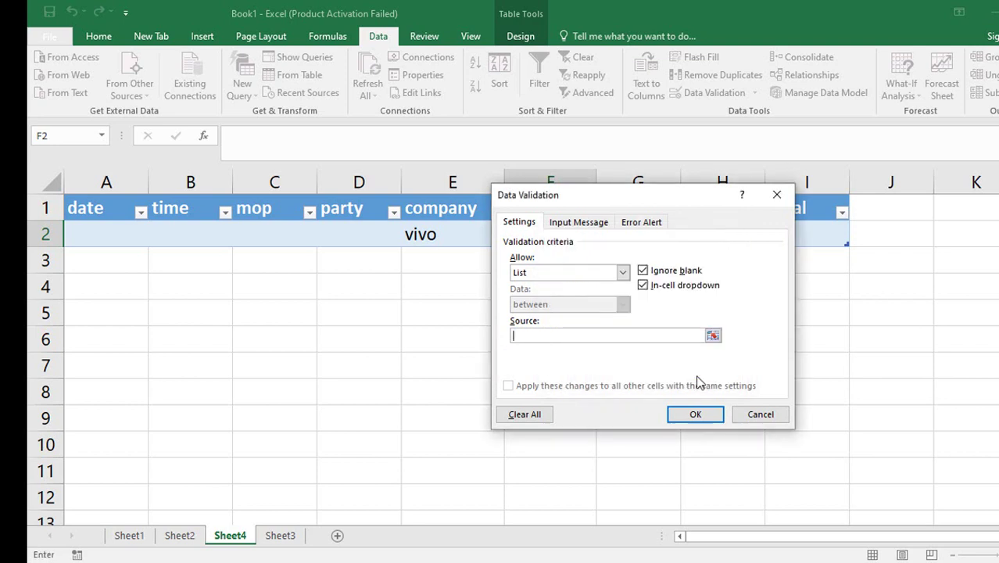
Enter the list source =INDIRECT($E2) with a relative row and apply it.
click(599, 334)
text(=indirect()
click(439, 234)
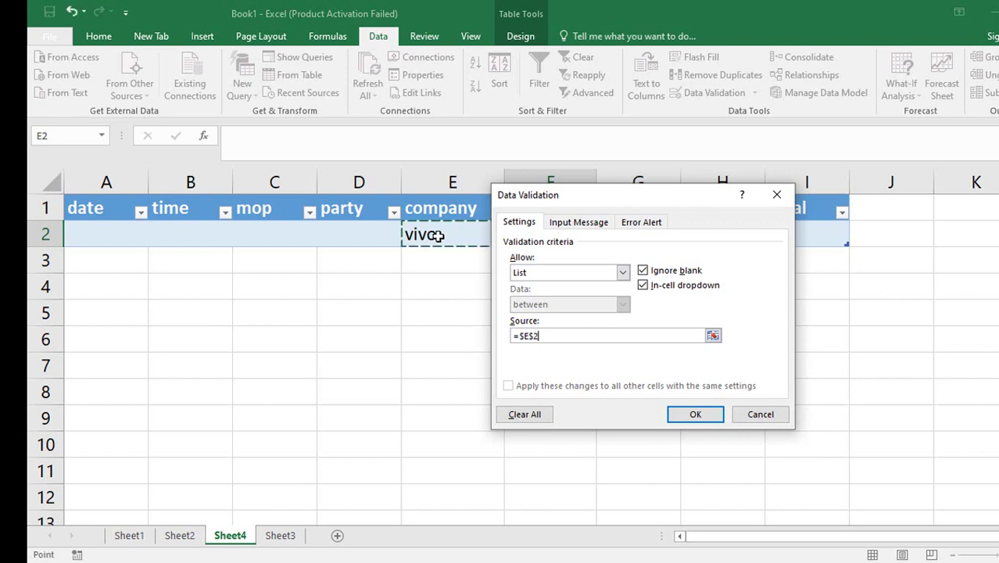
click(521, 335)
text(indirec)
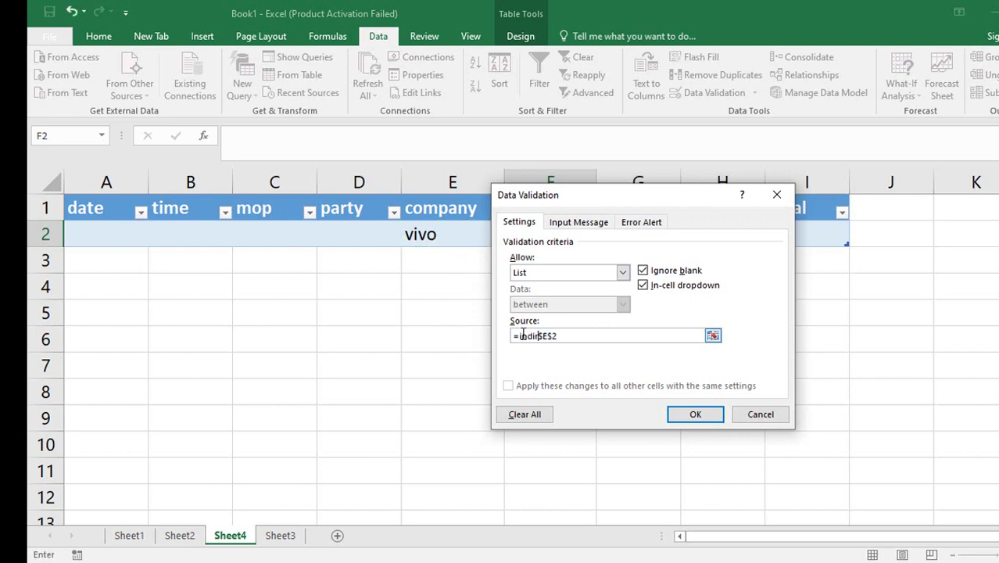
text(t()
click(609, 339)
text())
click(567, 336)
key(BackSpace)
click(588, 336)
click(686, 414)
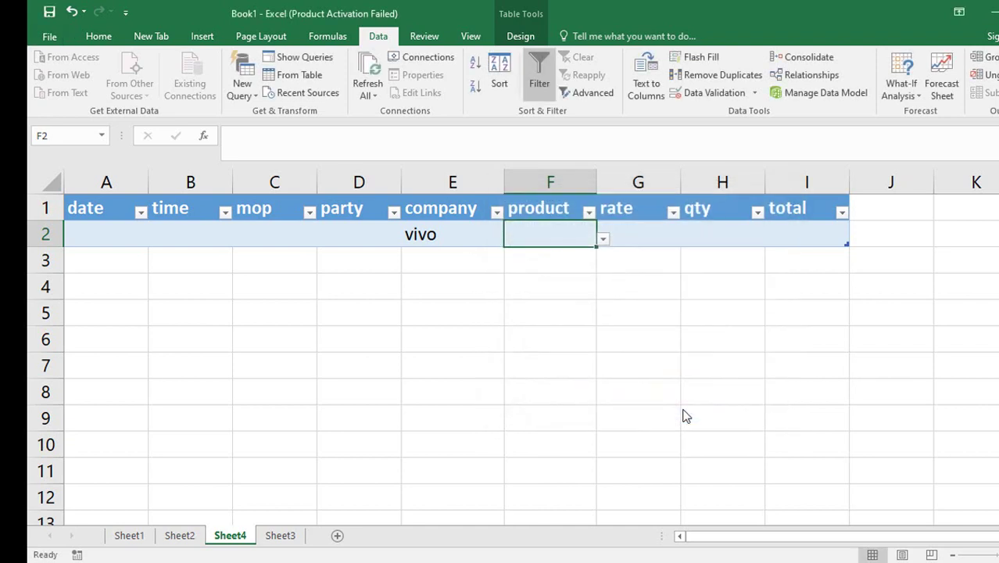
Check F2's vivo model choices, then choose samsung as the company in E2.
click(603, 240)
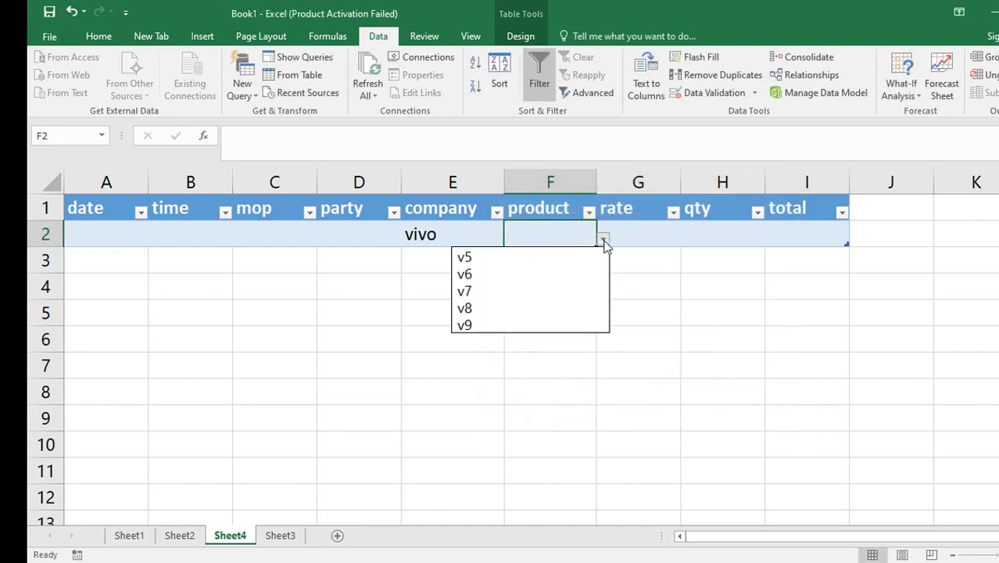
click(440, 235)
click(439, 233)
click(511, 239)
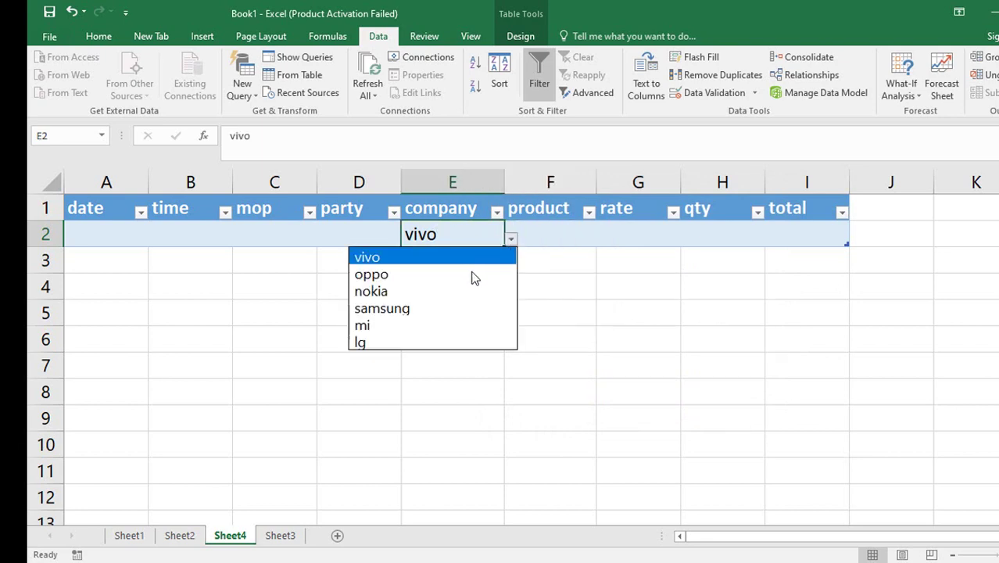
click(453, 308)
Confirm F2's drop-down now offers samsung's note 1 to note 5 models.
click(561, 237)
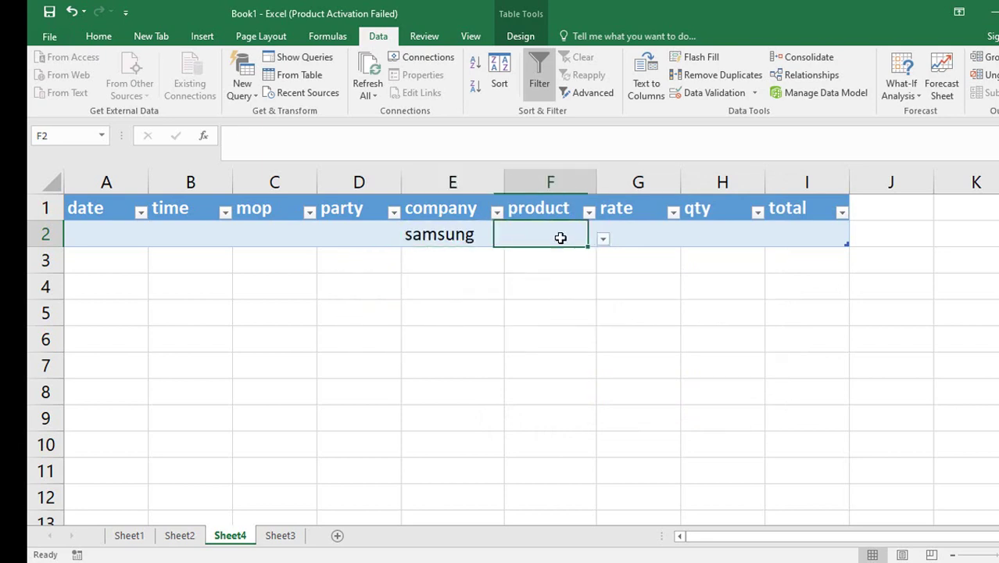
click(602, 239)
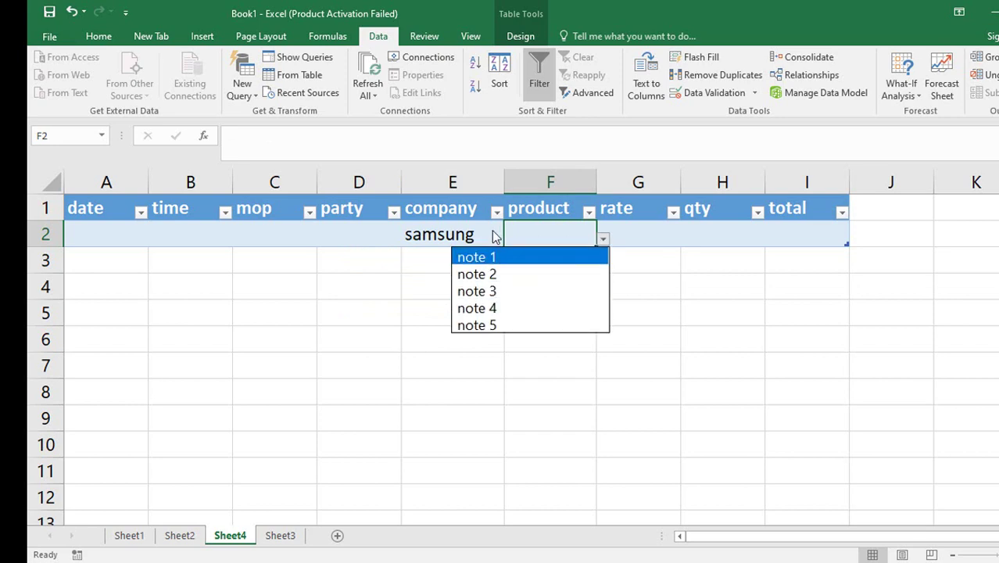
key(Escape)
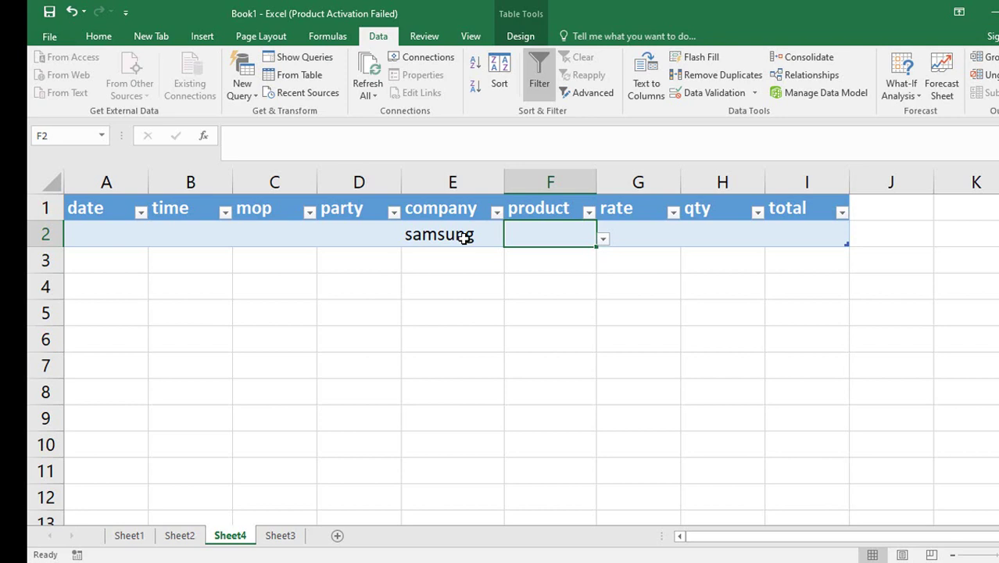
click(283, 540)
Add one plus below the last company in C8.
click(473, 428)
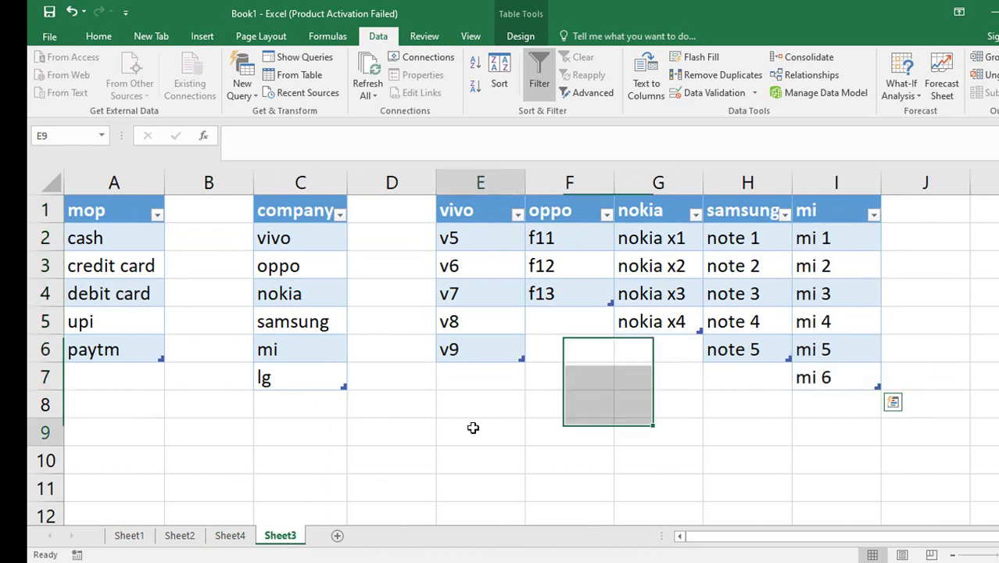
click(299, 403)
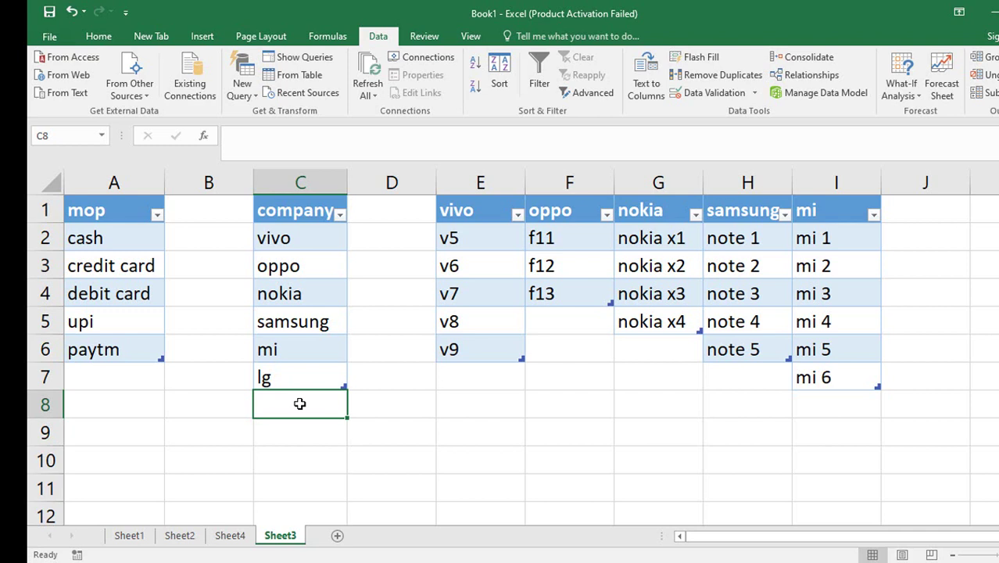
text(mo)
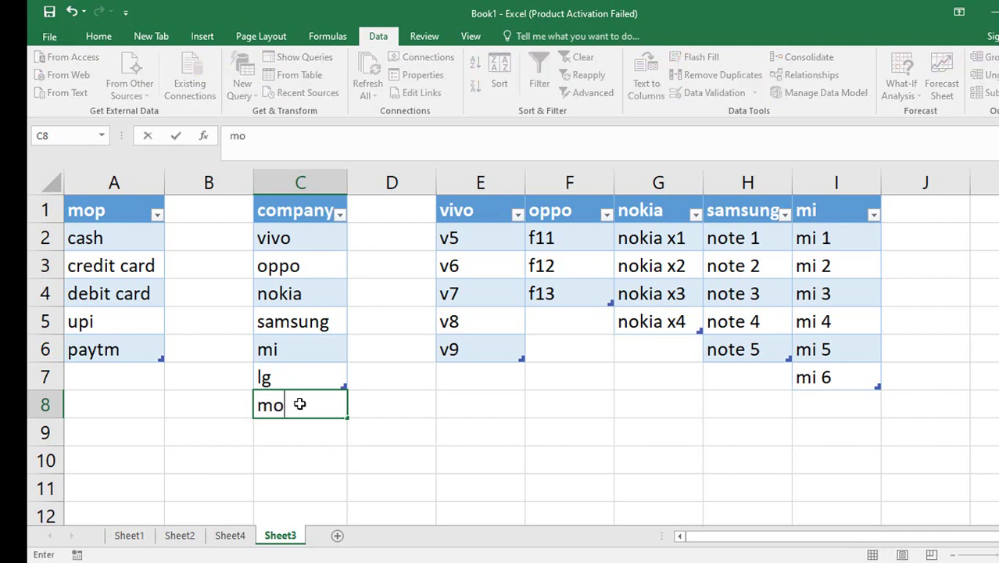
text(torola)
key(BackSpace)
key(BackSpace)
key(BackSpace)
key(BackSpace)
key(BackSpace)
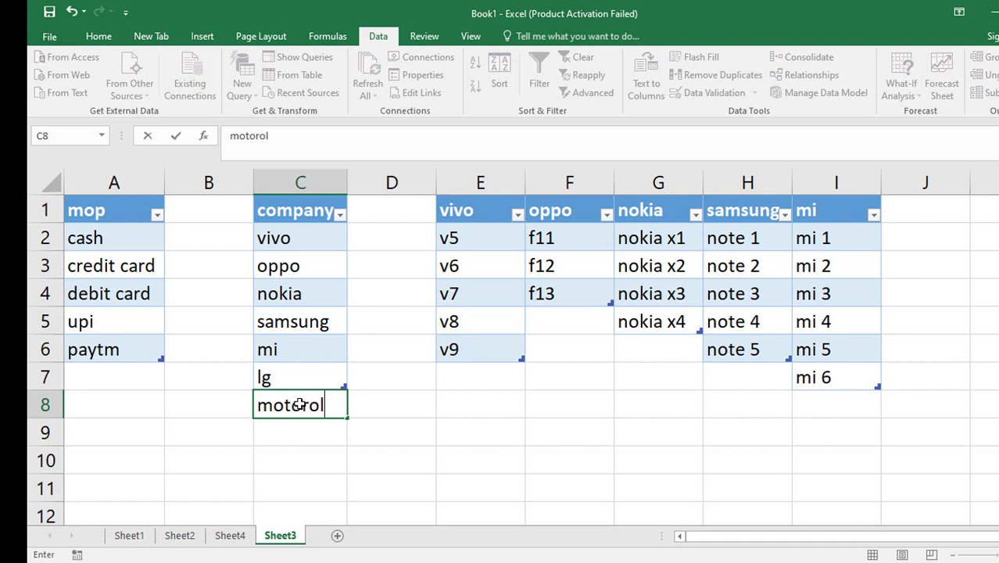
text(orola plus)
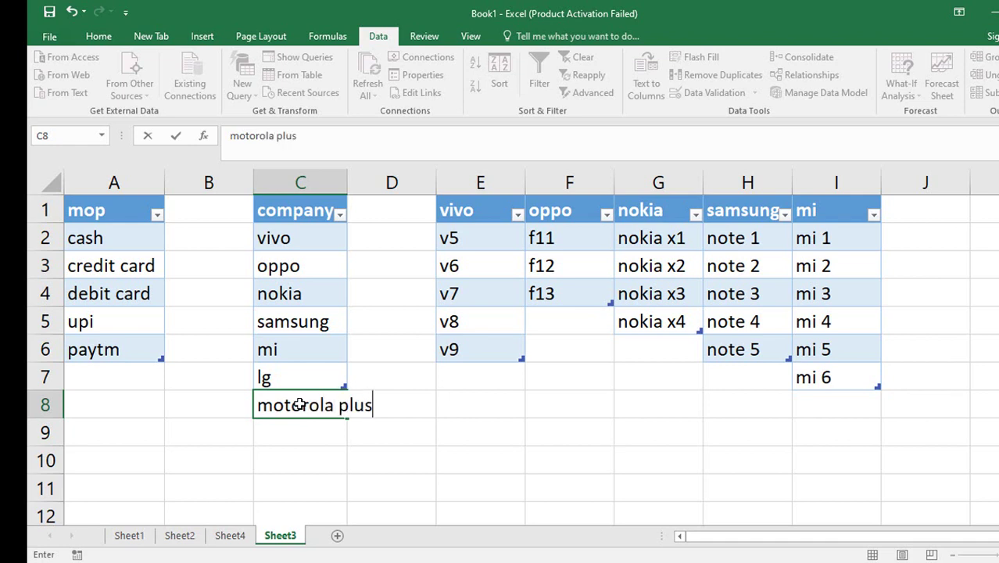
key(BackSpace)
key(BackSpace)
key(BackSpace)
key(BackSpace)
key(BackSpace)
key(BackSpace)
key(BackSpace)
key(BackSpace)
key(BackSpace)
key(BackSpace)
key(BackSpace)
key(BackSpace)
key(BackSpace)
text(one p)
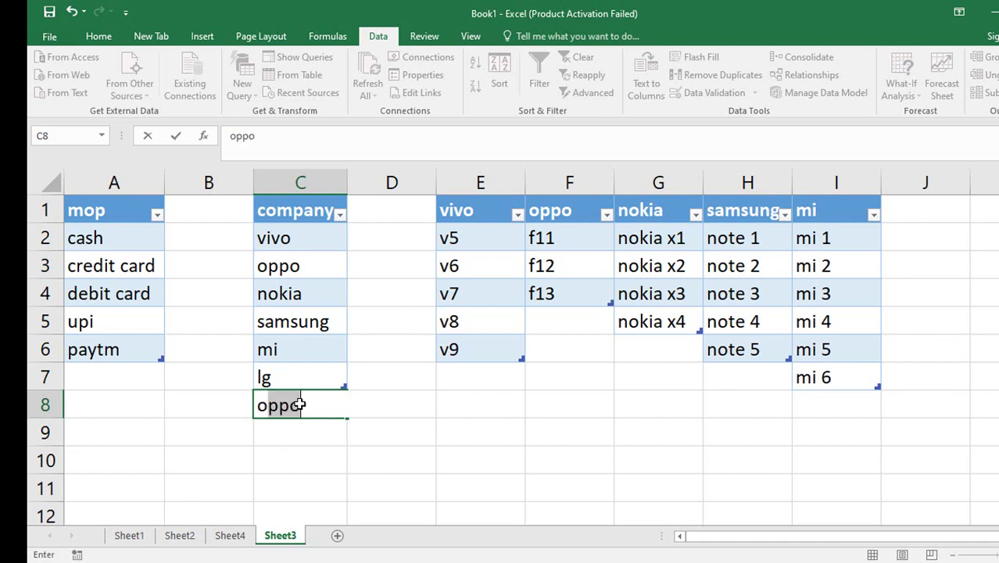
text(use)
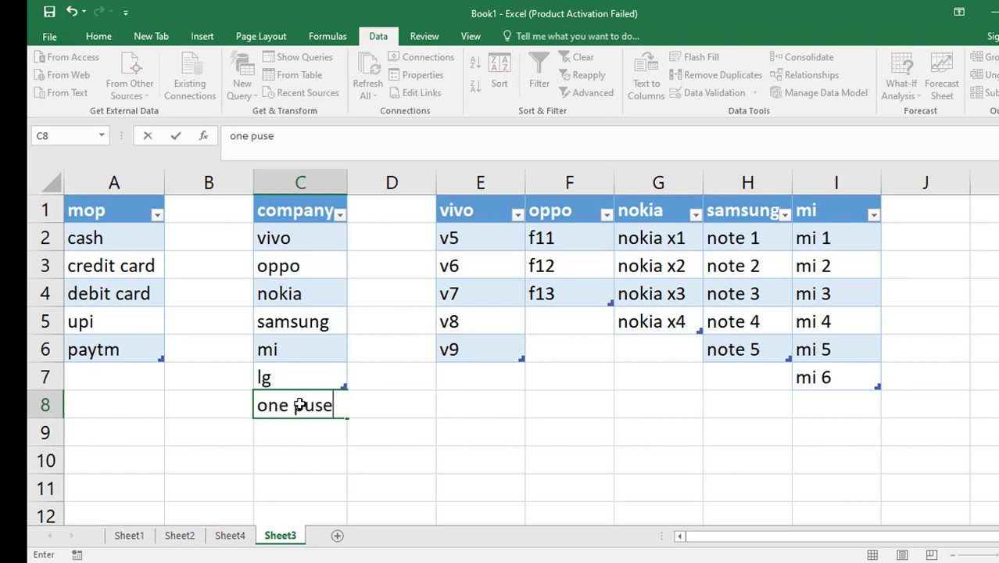
key(BackSpace)
key(BackSpace)
key(BackSpace)
text(luse)
key(BackSpace)
key(Return)
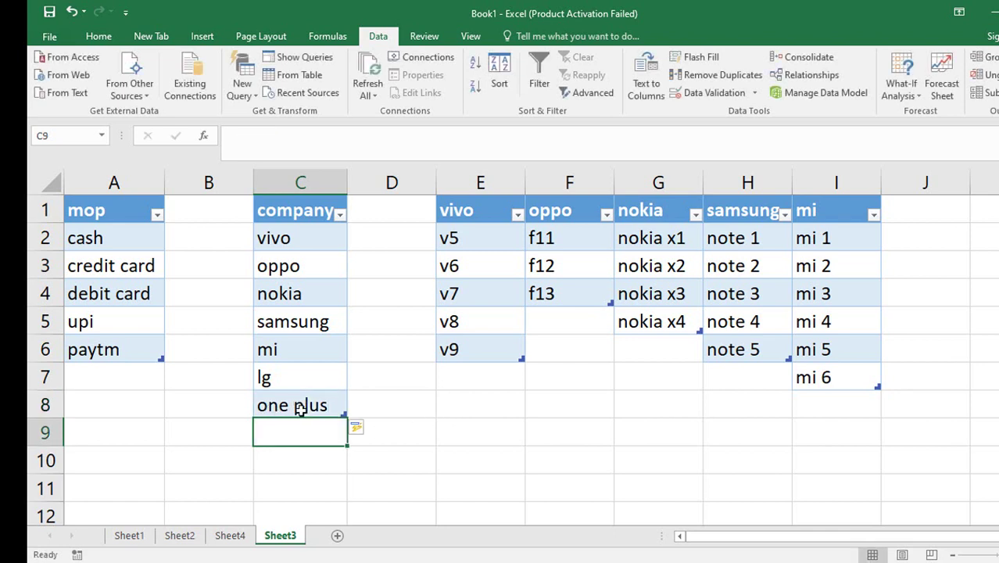
Enter one plus as a J1 heading, undoing the mi table's auto-expansion.
click(910, 211)
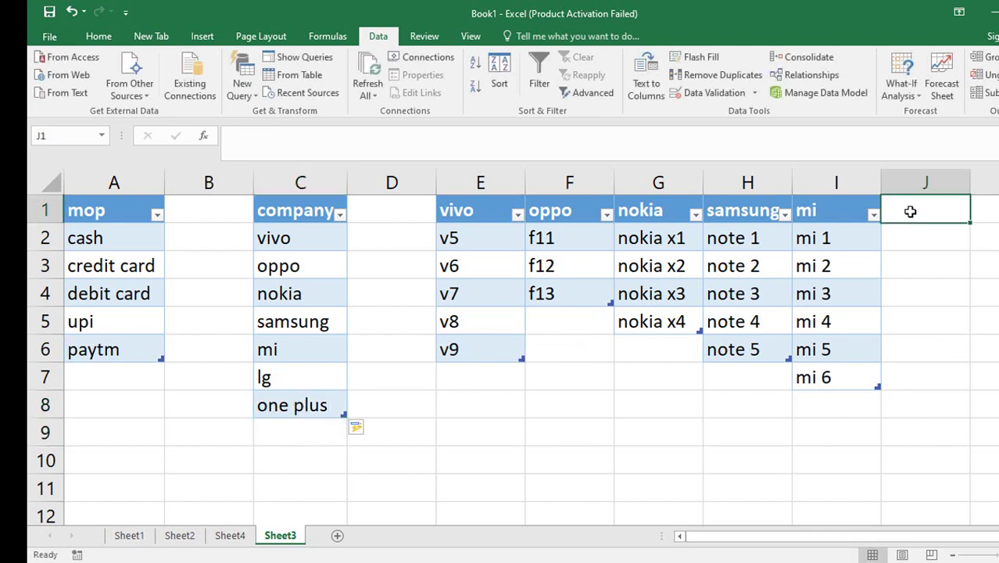
text(on)
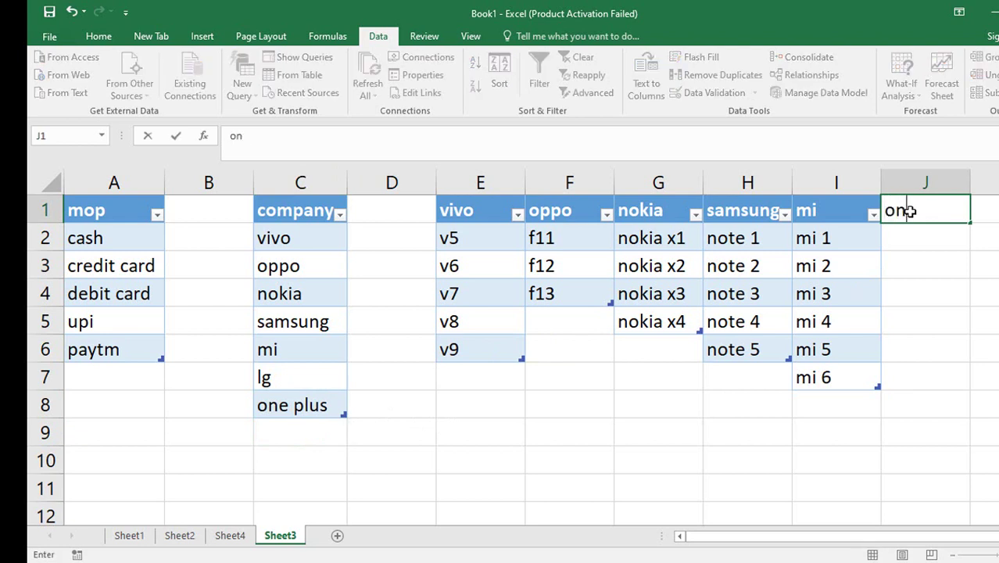
text(e plus)
key(Return)
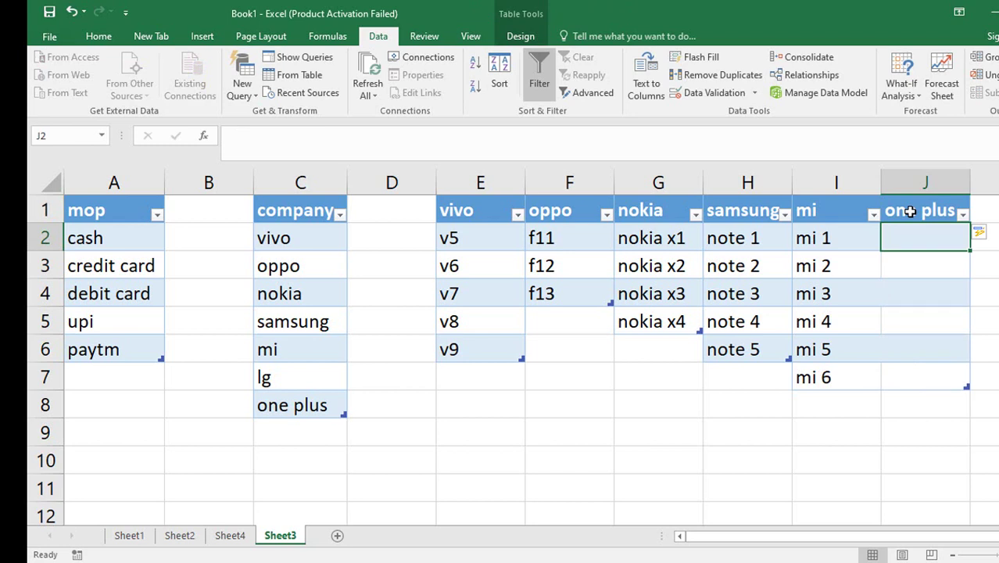
click(911, 211)
key(ctrl+z)
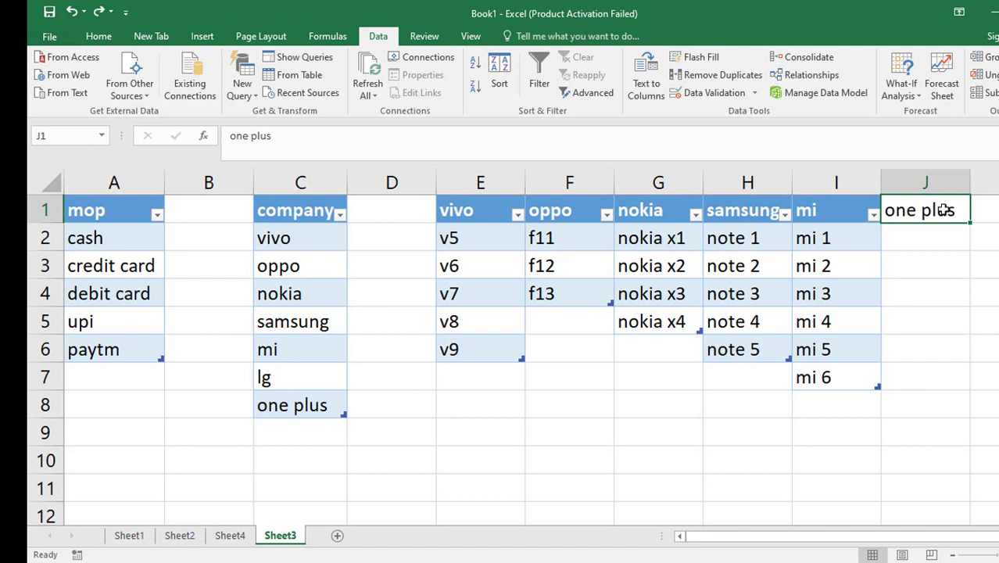
key(ctrl+c)
Move the one plus heading from J1 to K1.
key(Right)
key(Return)
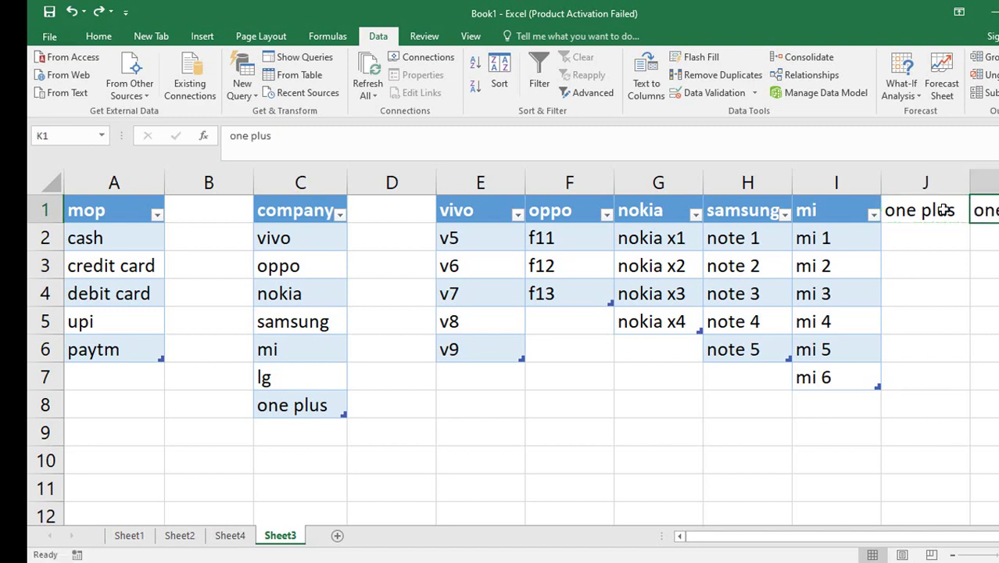
click(943, 209)
key(Delete)
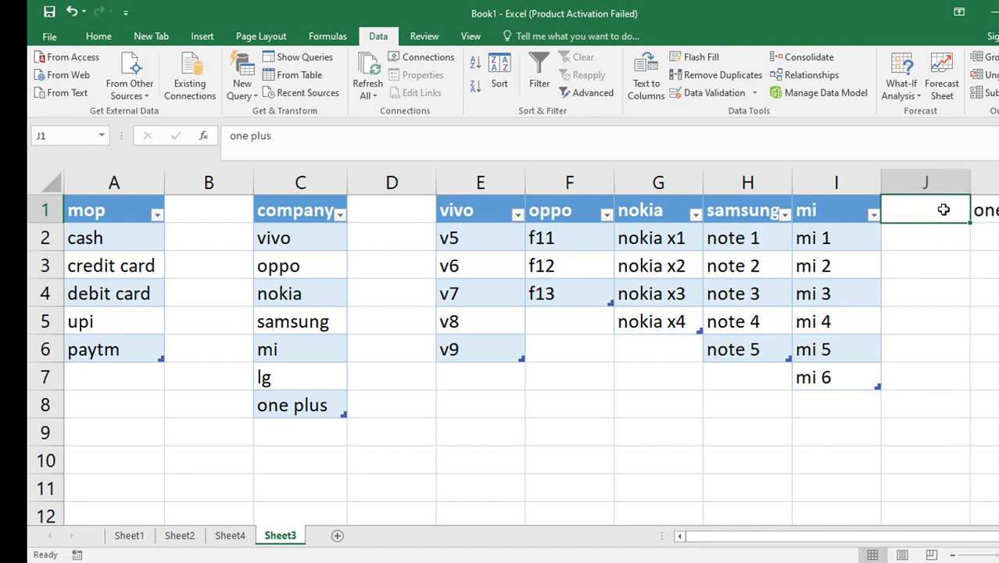
Enter plus x1 in K2 and fill the model series down to K7.
key(Right)
key(Down)
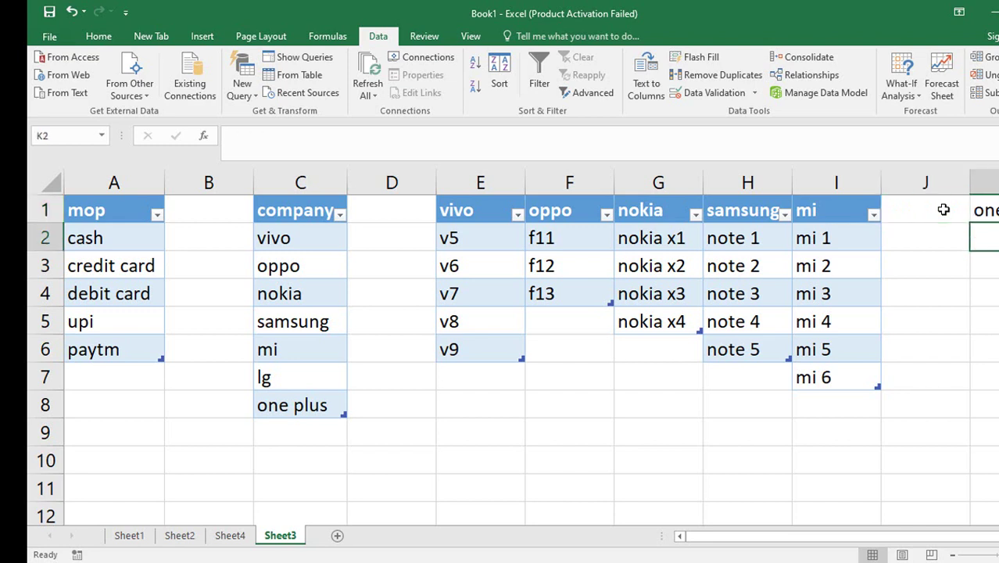
text(plus x)
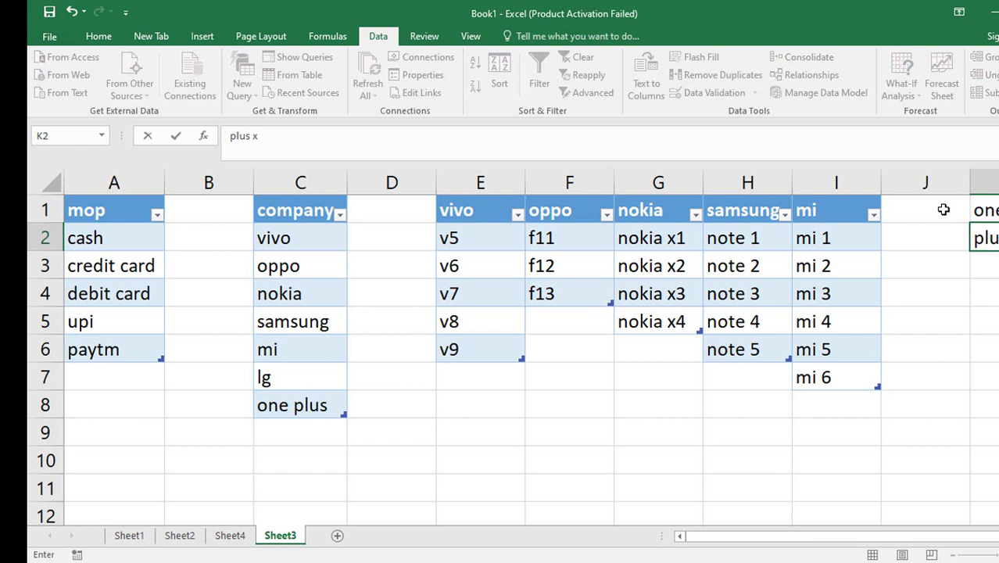
key(Return)
key(Up)
key(F2)
text(x1)
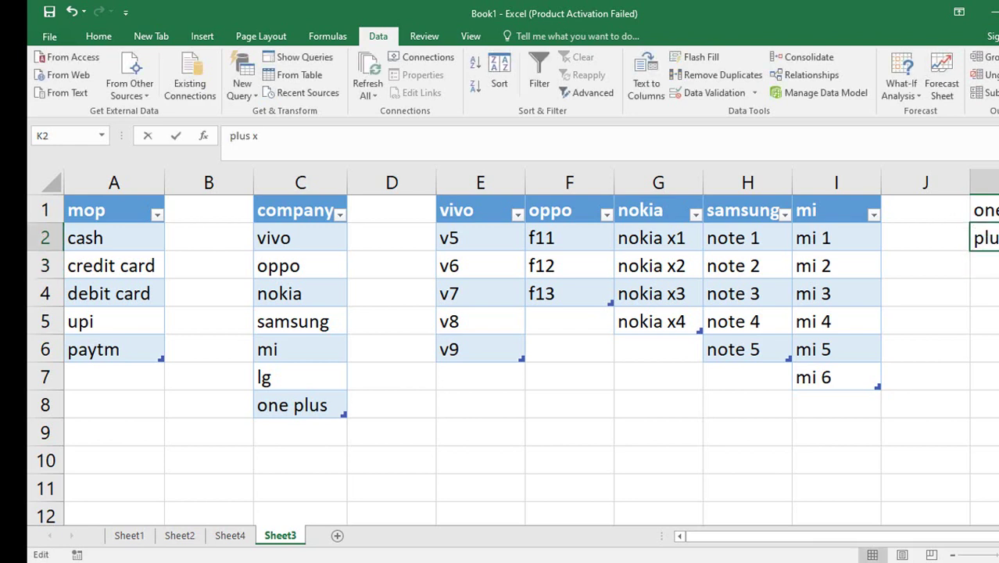
key(Return)
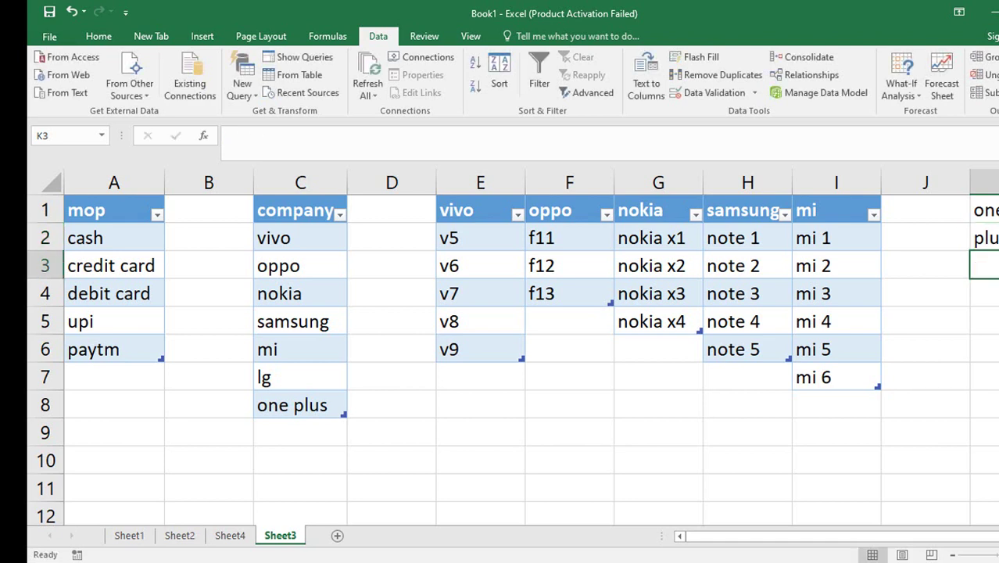
key(Up)
drag(997, 251, 998, 390)
click(911, 288)
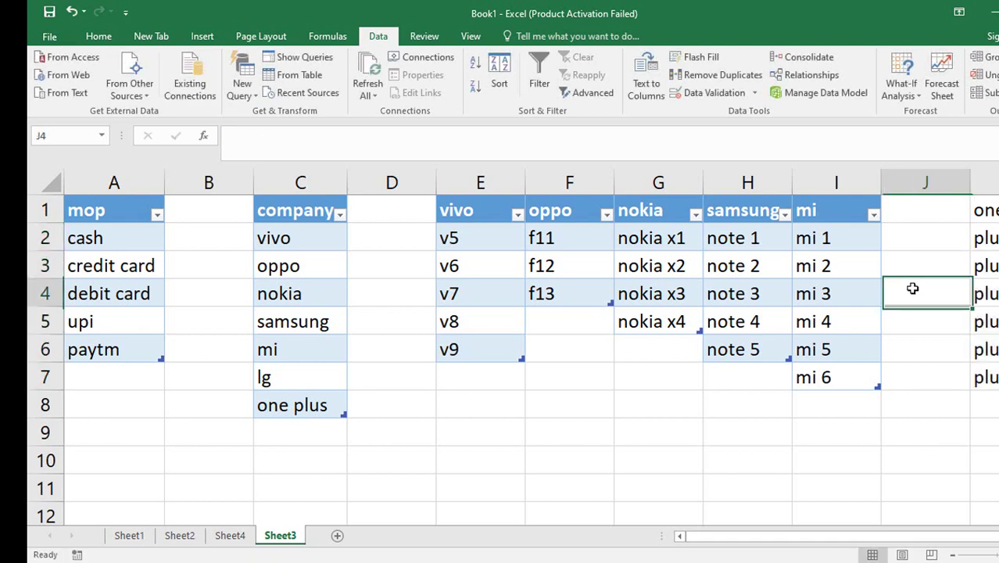
On the sales sheet, choose one plus as the company in E2.
click(230, 535)
click(442, 238)
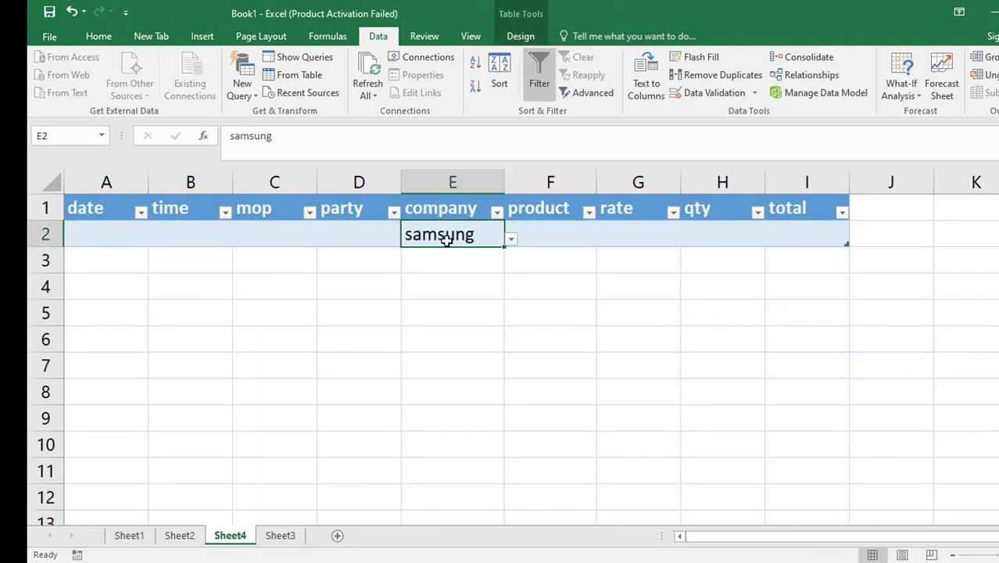
click(510, 239)
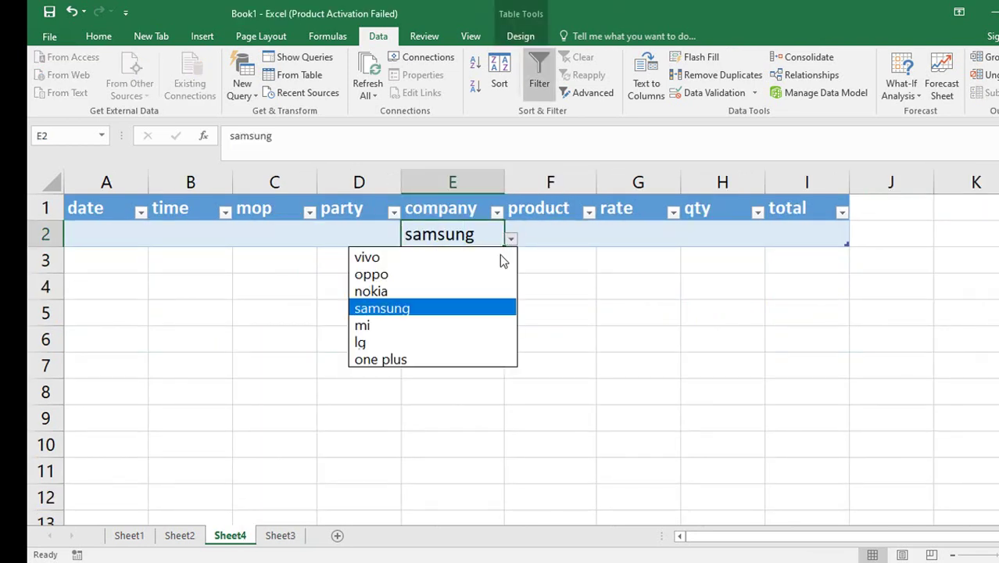
click(401, 358)
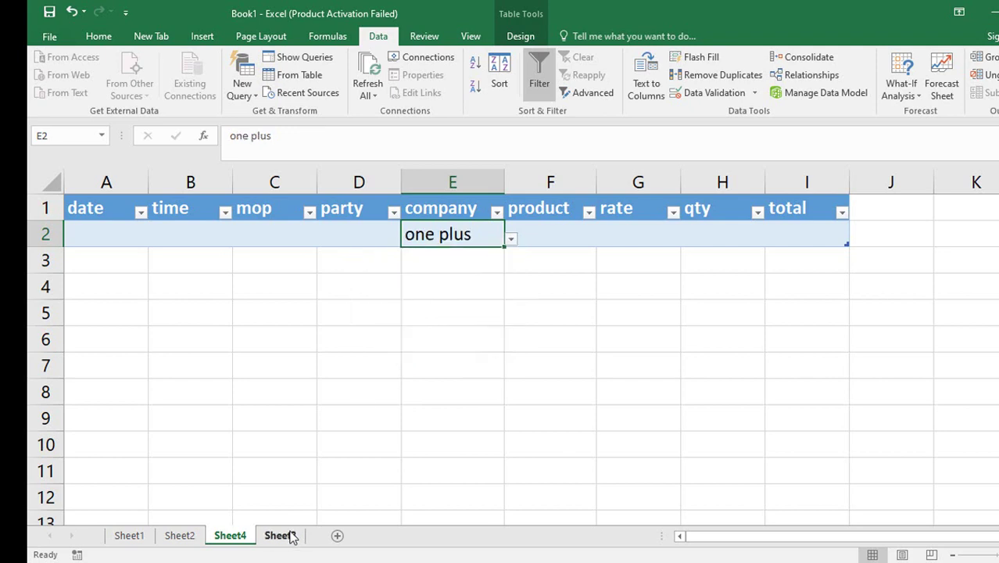
Turn K1:K7 on Sheet3 into a table with the first row as header.
click(282, 536)
drag(981, 215, 992, 373)
key(ctrl+t)
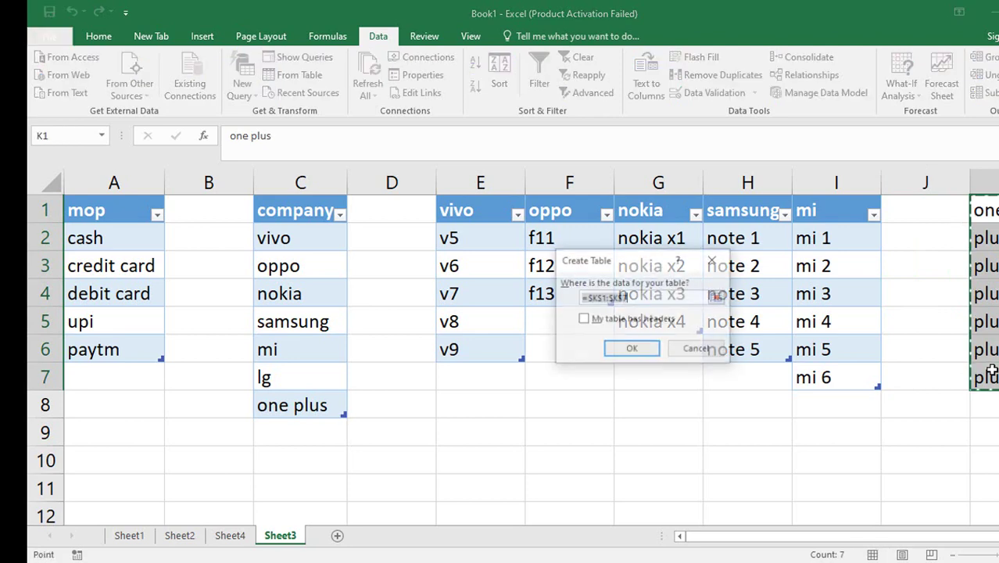
click(638, 317)
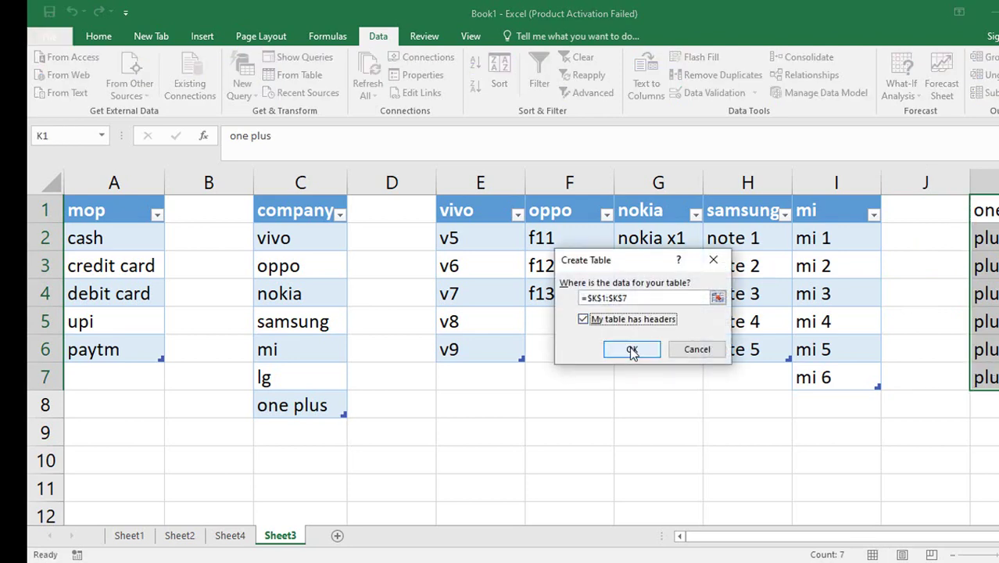
click(632, 349)
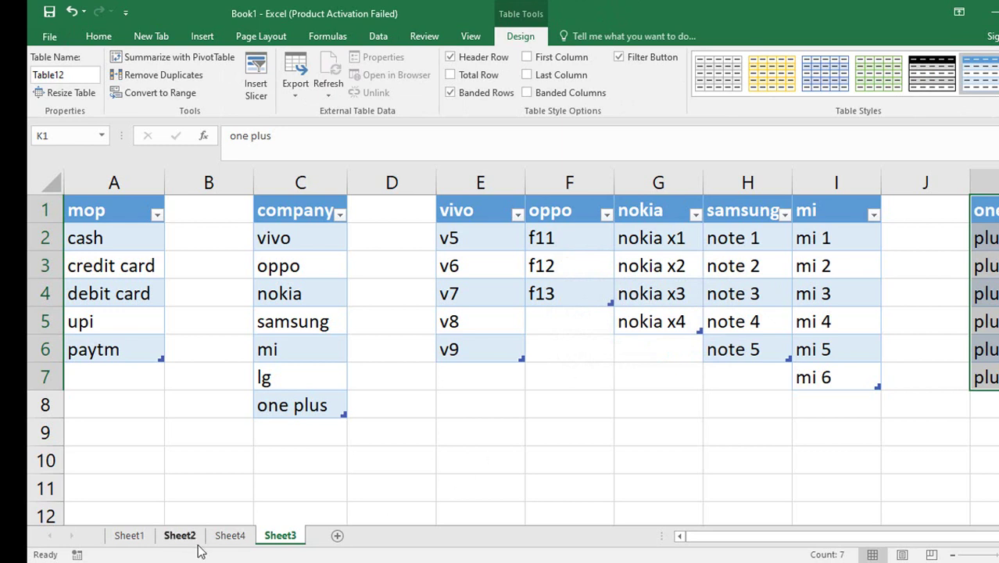
Check product cell F2 on the sales sheet, then return to Sheet3.
click(230, 535)
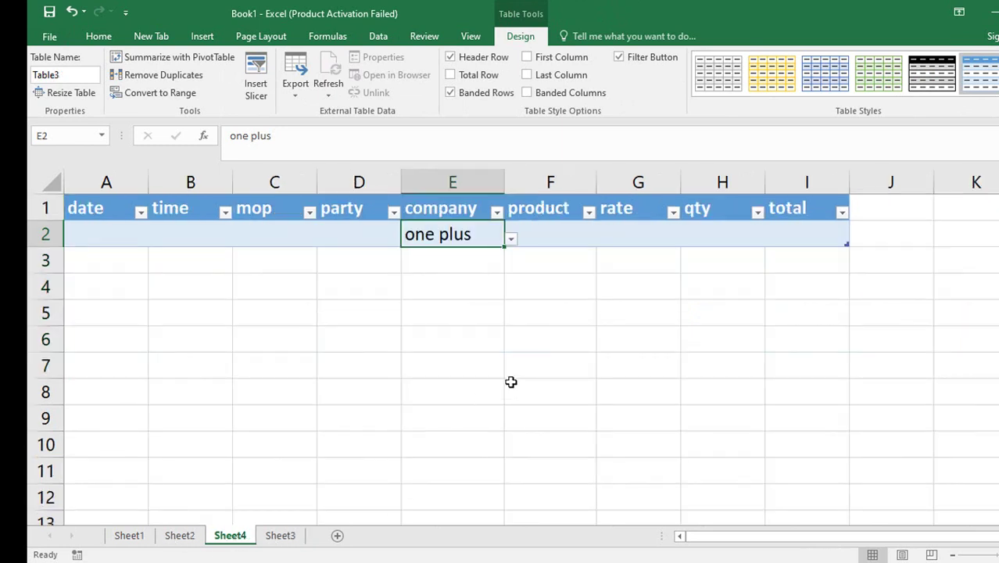
click(560, 234)
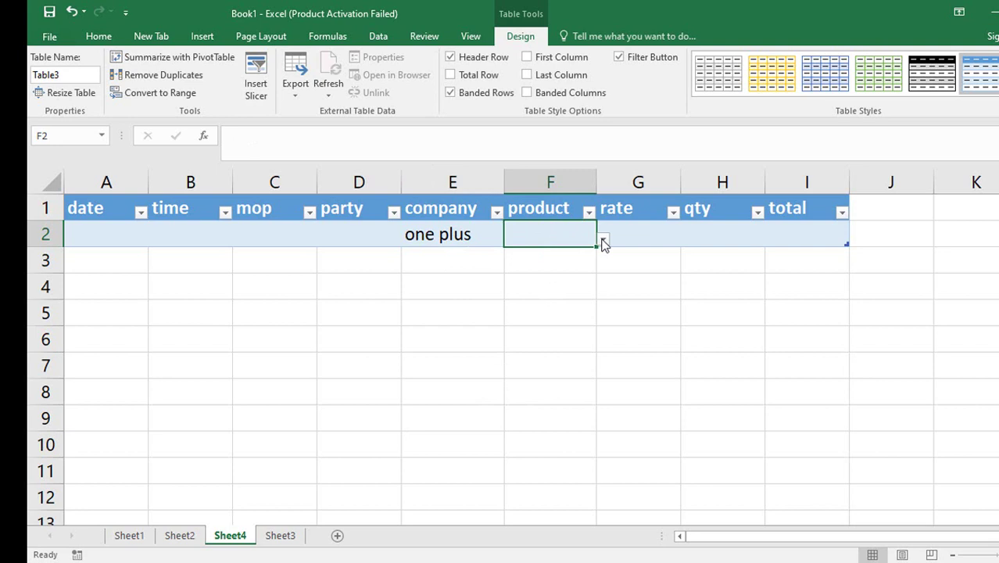
click(283, 535)
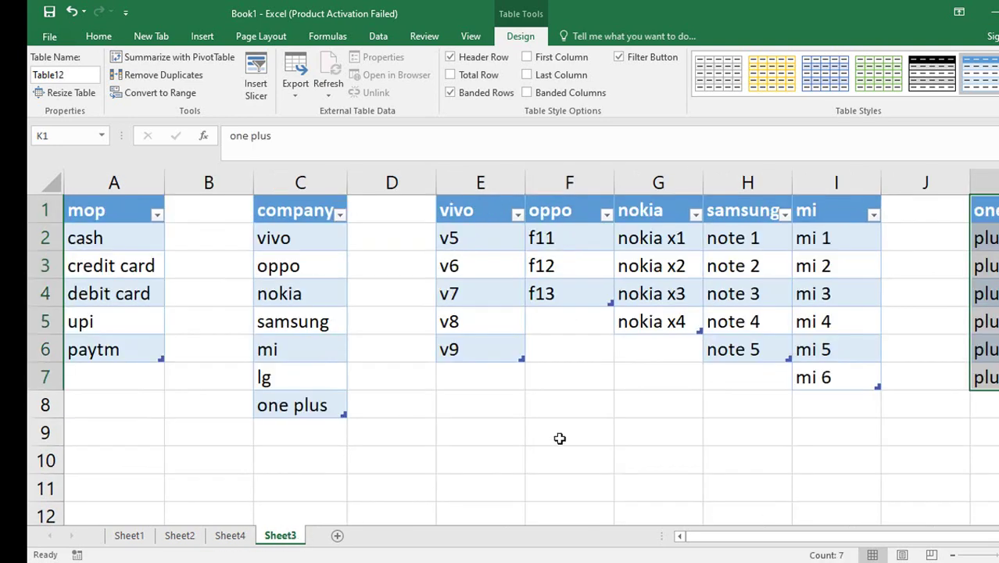
Create a defined name from the one plus column's top row.
click(321, 39)
click(460, 78)
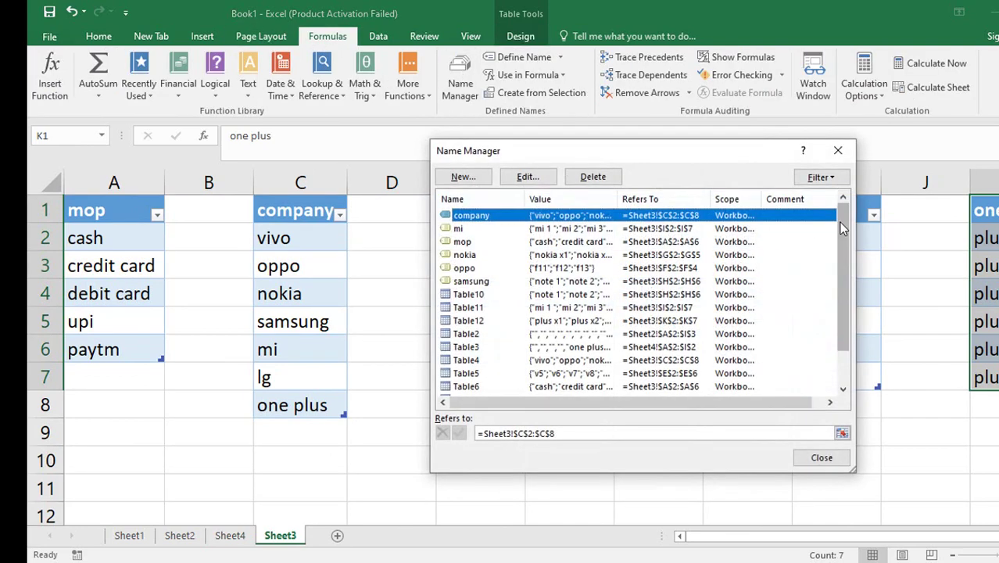
drag(842, 239, 843, 282)
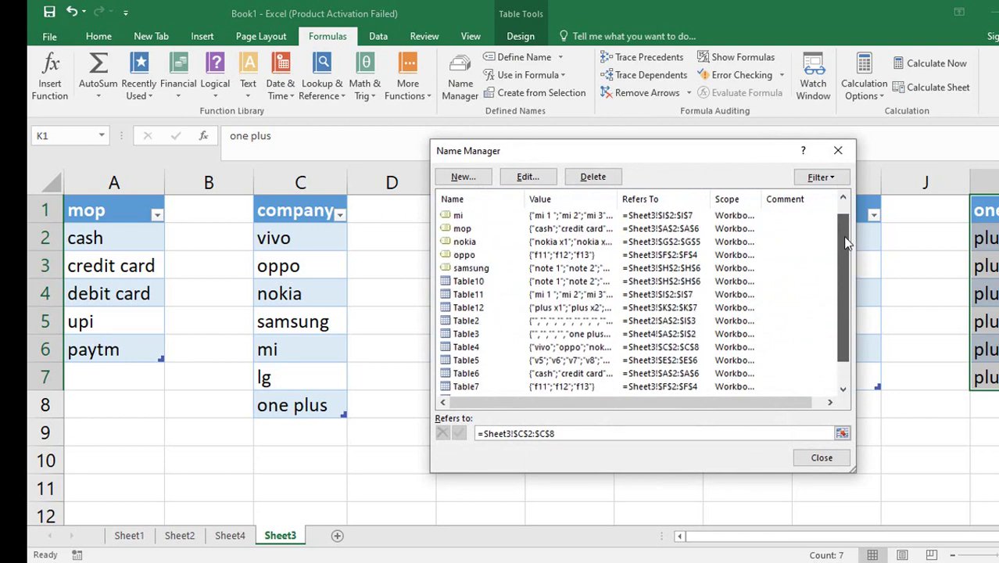
click(838, 150)
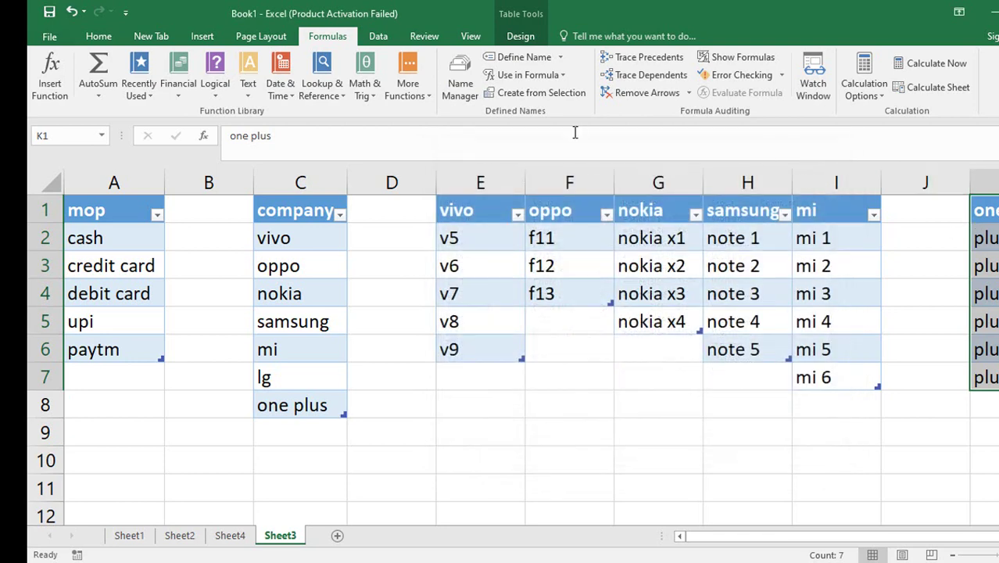
click(529, 93)
click(634, 357)
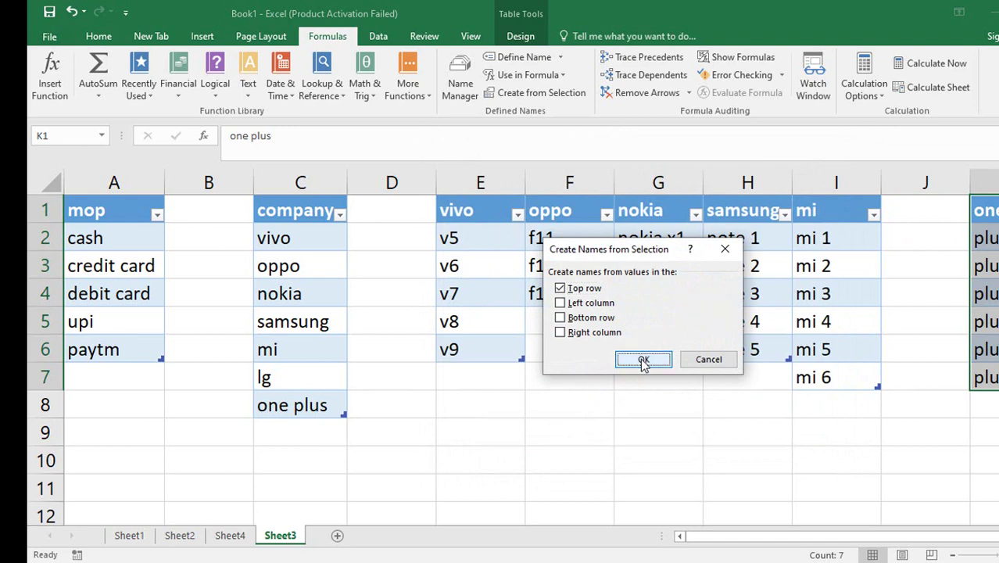
Verify in Name Manager that one_plus refers to Sheet3!$K$2:$K$7.
click(459, 91)
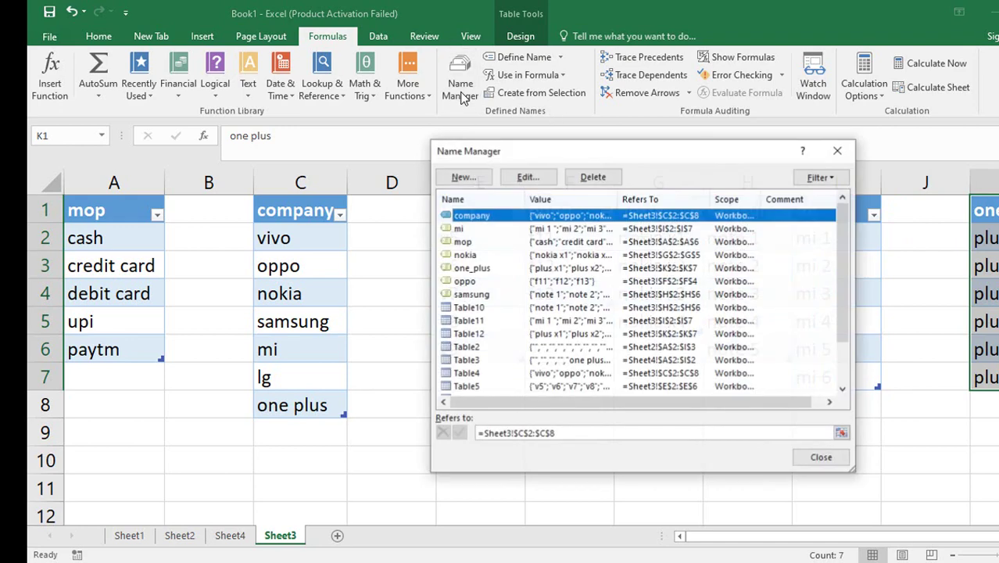
click(473, 270)
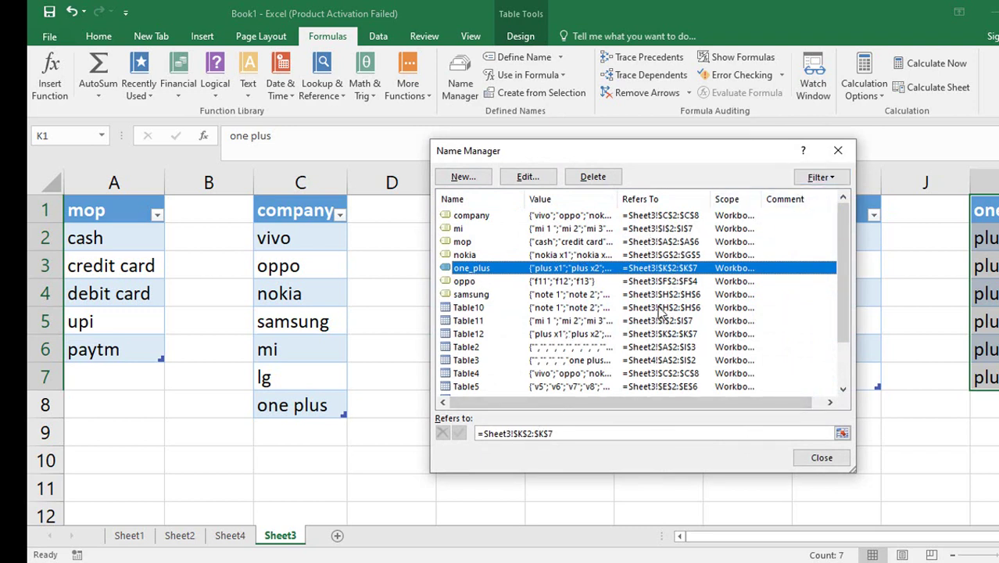
click(838, 150)
drag(984, 237, 984, 377)
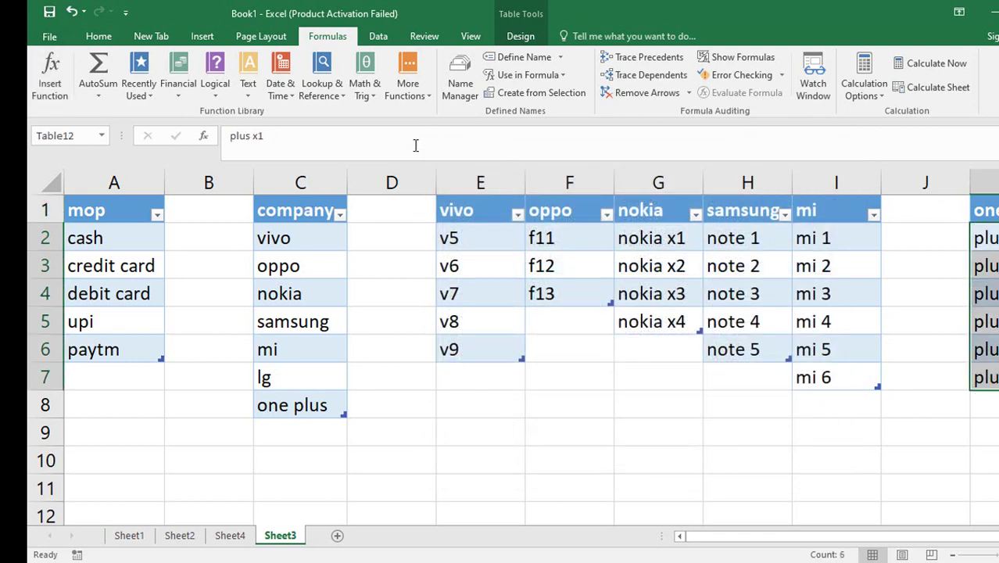
click(983, 209)
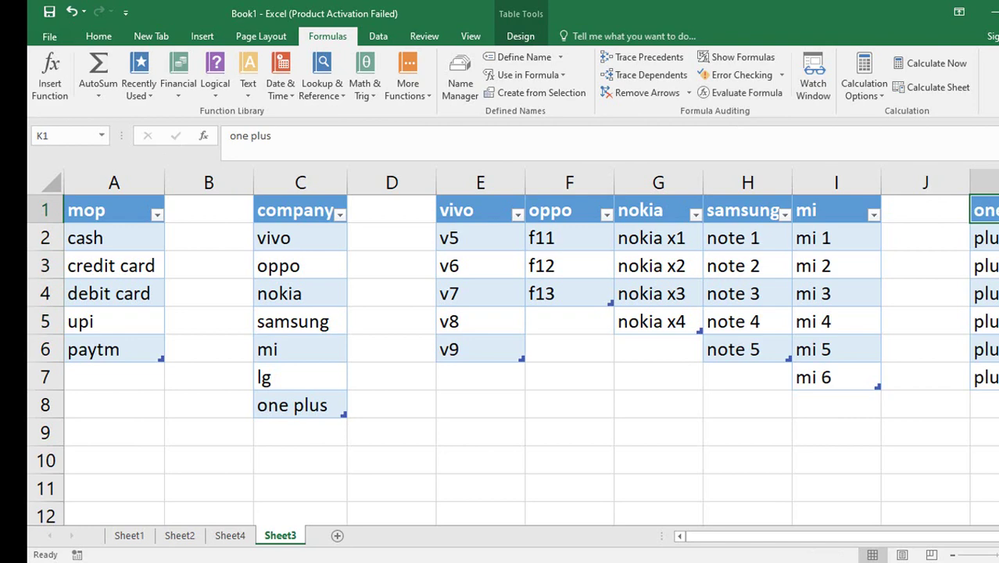
drag(983, 209, 984, 322)
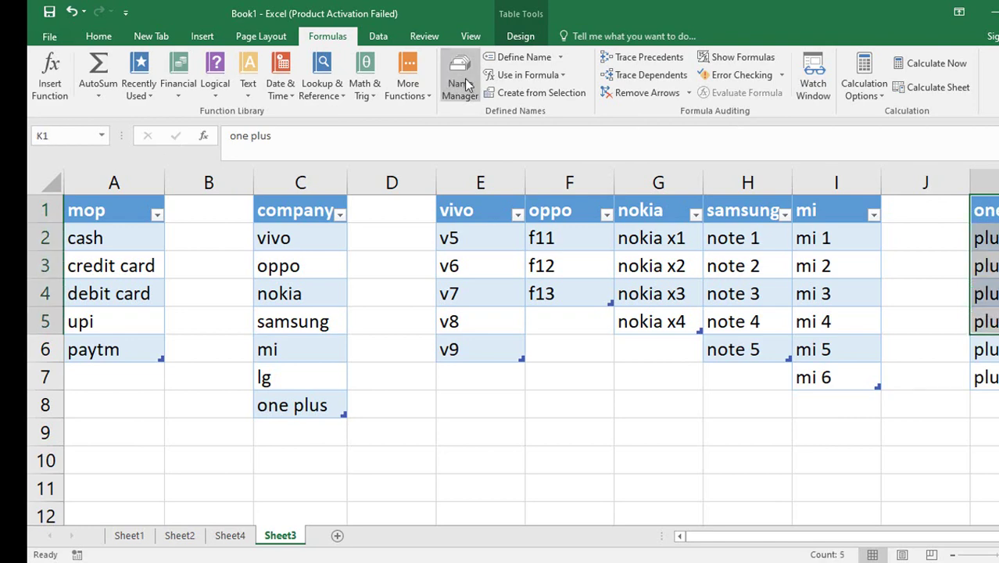
click(463, 83)
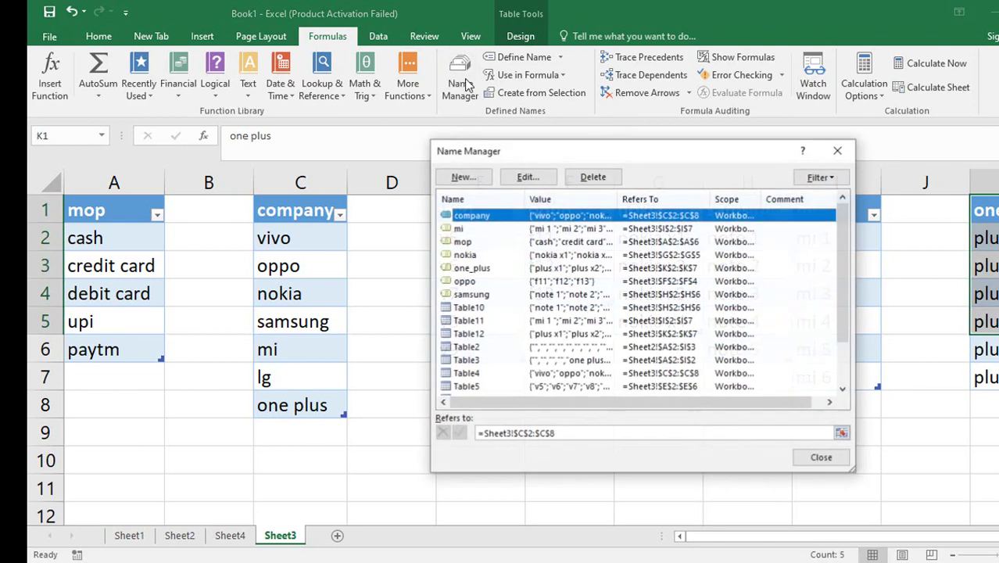
click(480, 270)
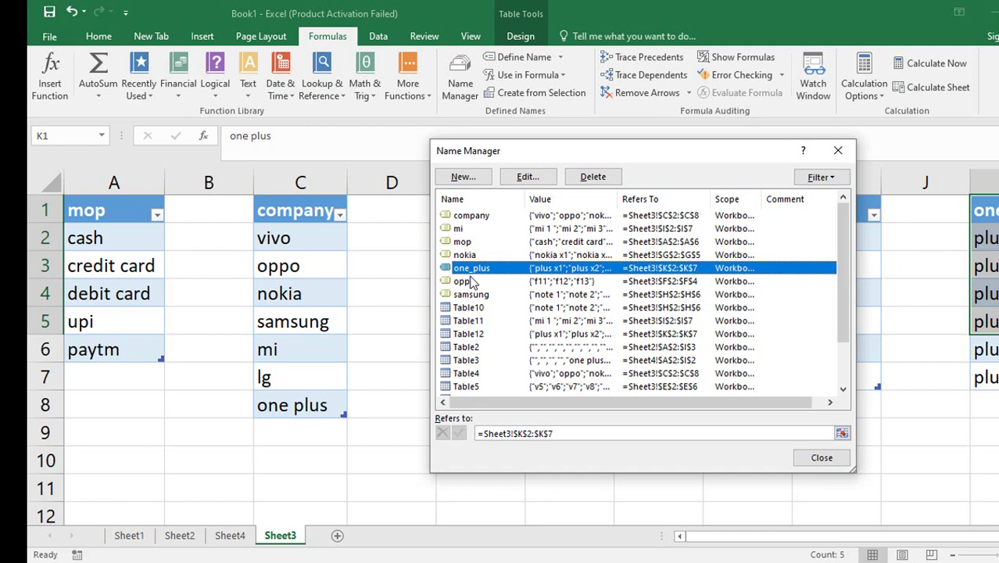
click(819, 459)
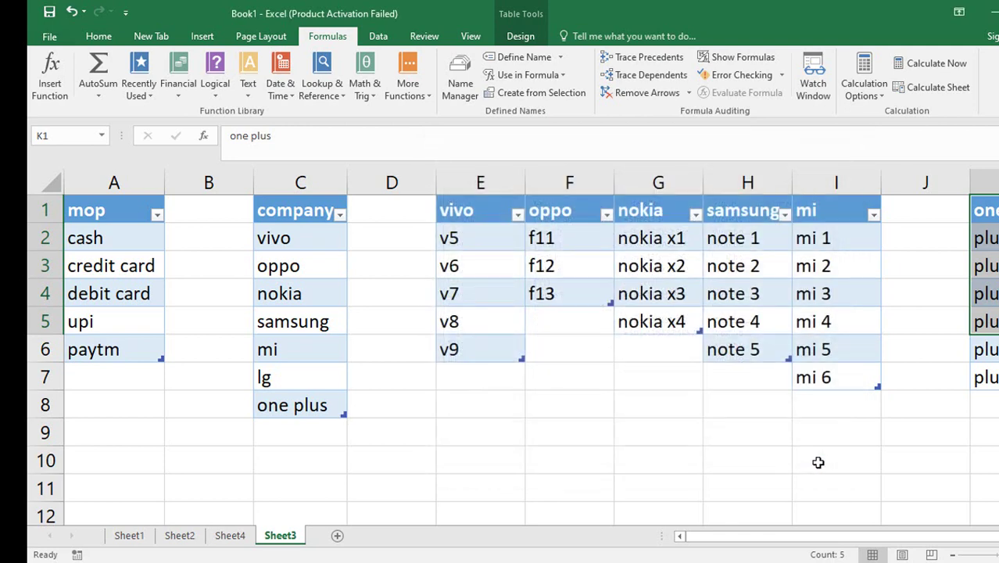
click(297, 409)
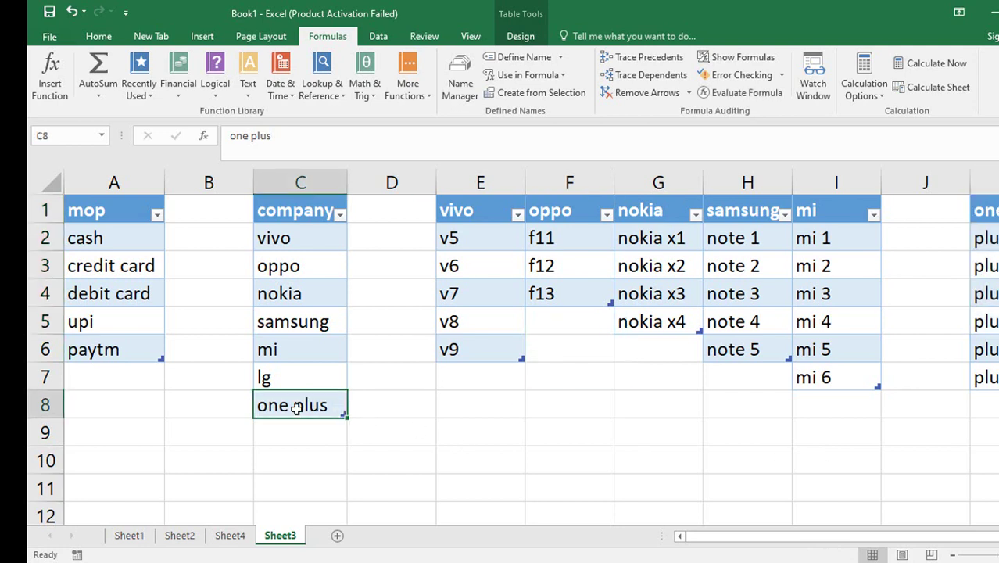
Rename the C8 company entry from one plus to one_plus.
double_click(297, 408)
key(BackSpace)
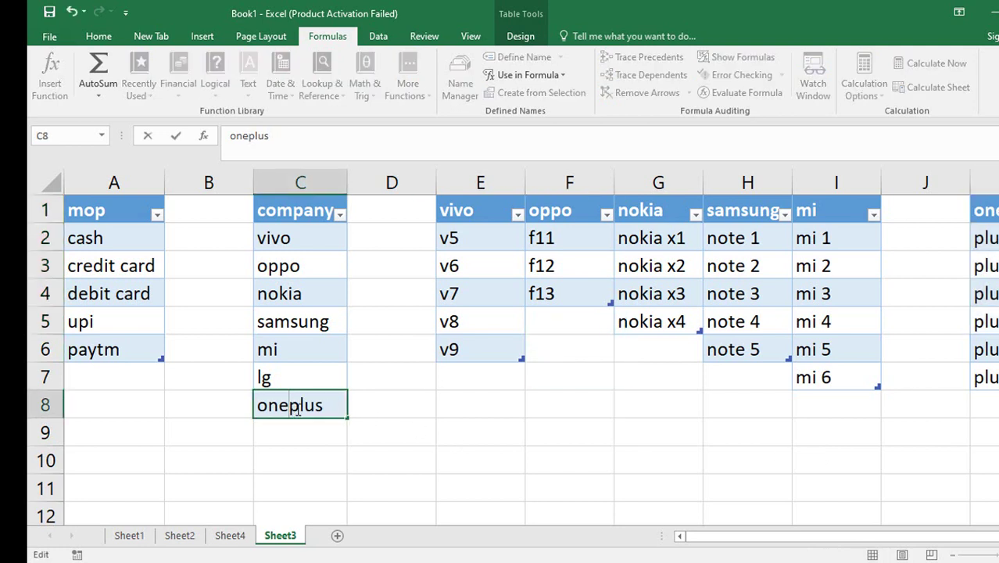
text(_)
click(386, 415)
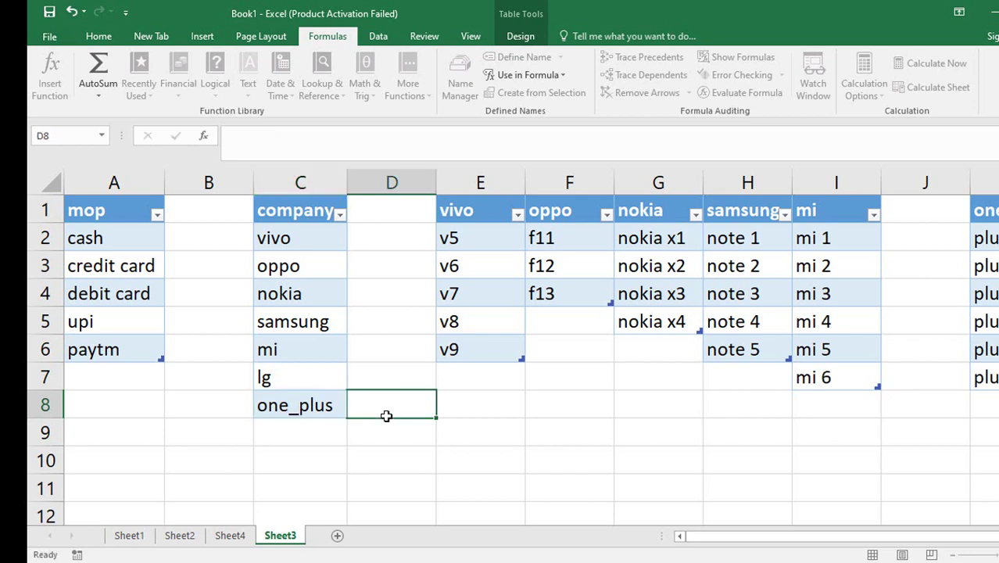
Choose one_plus in E2 and confirm F2 offers plus x1 to plus x6.
click(229, 535)
click(448, 216)
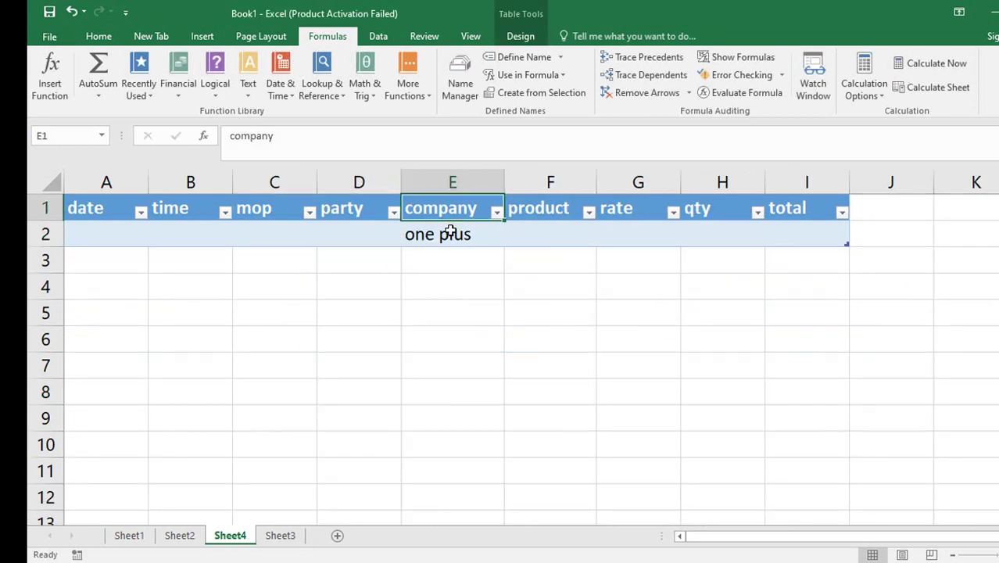
click(449, 233)
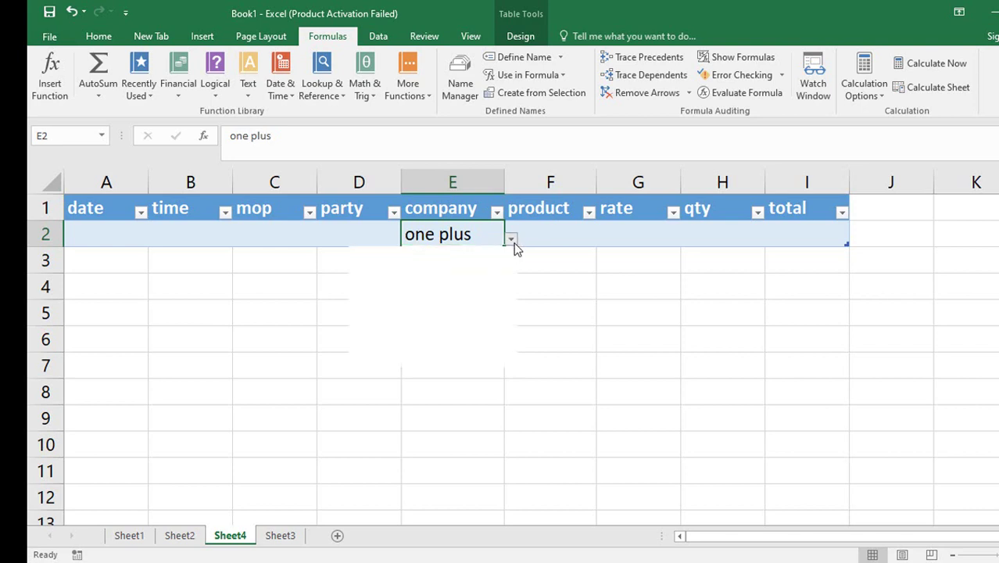
click(512, 239)
click(438, 361)
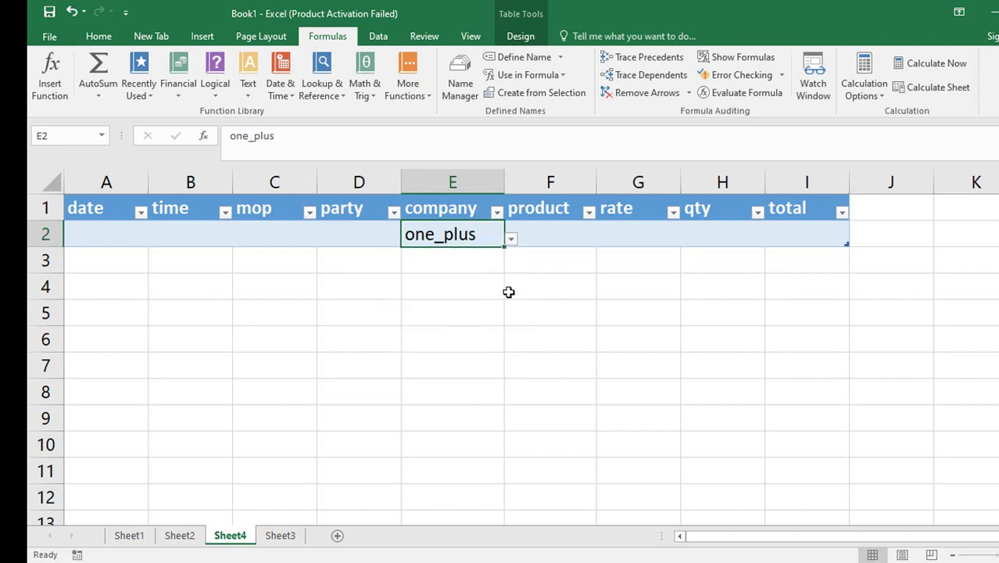
click(567, 232)
click(602, 240)
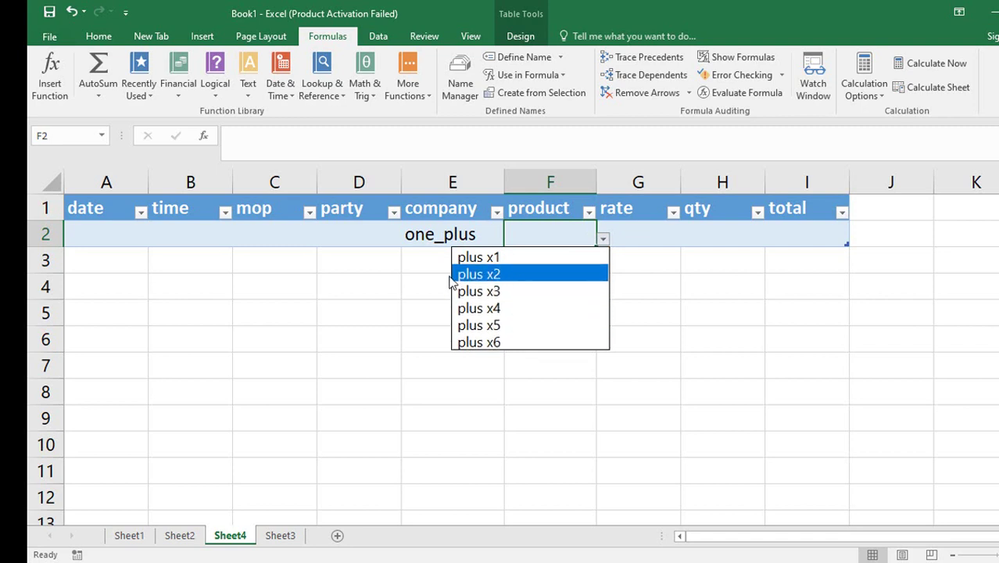
key(Escape)
click(280, 535)
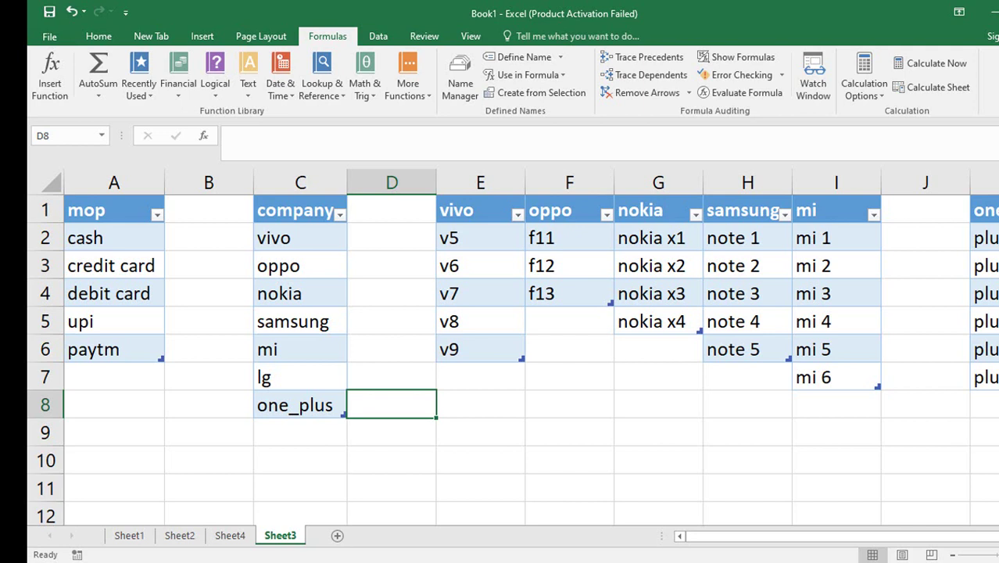
Type a ten-digit phone number into cell D10 below the lists.
key(Down)
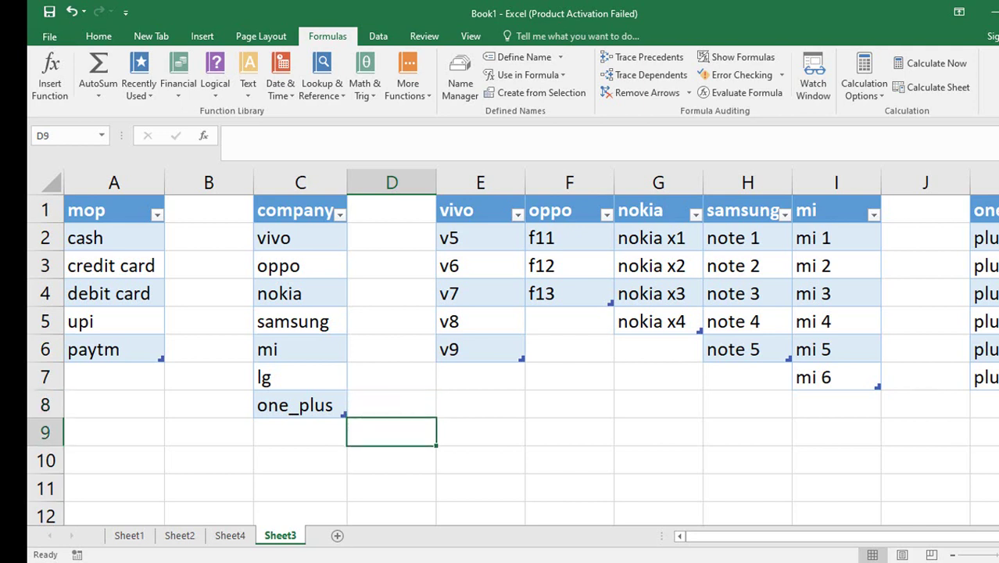
key(Down)
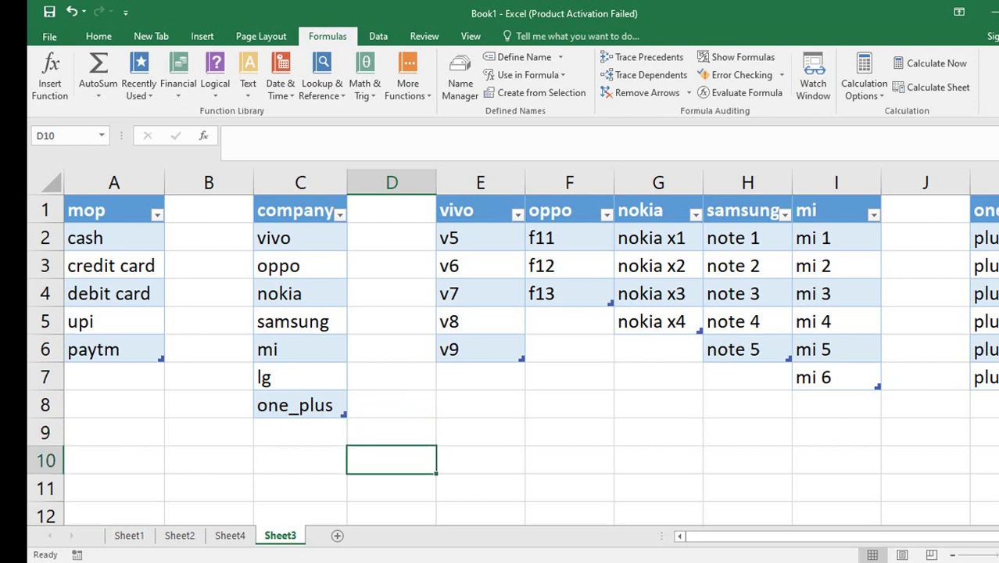
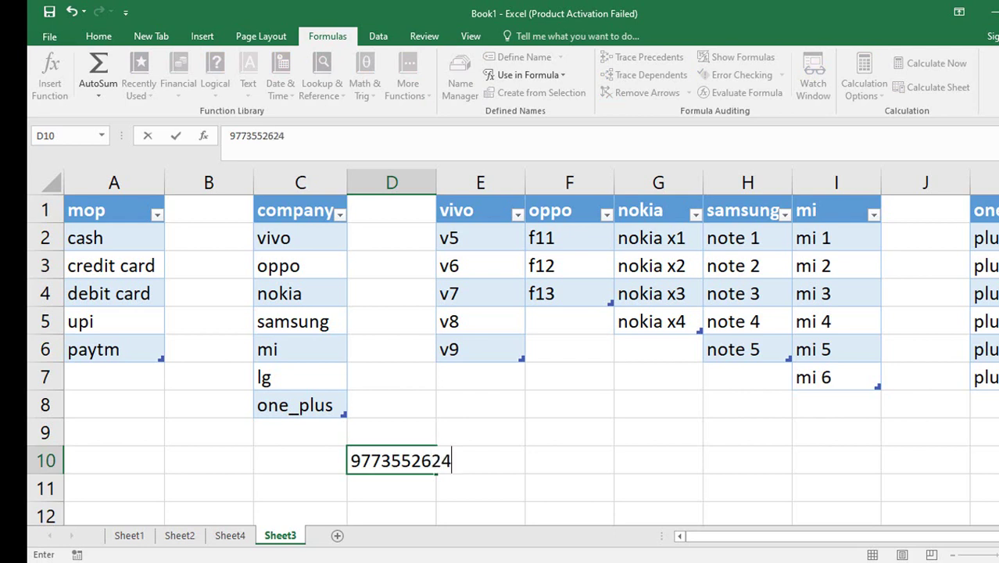